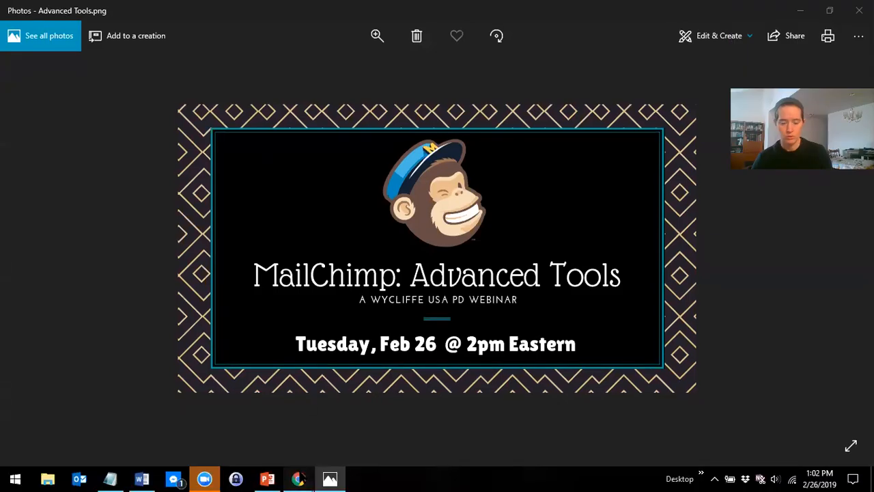
Step: Switch to the Mailchimp campaign builder in Chrome and review the Test Email template down to its footer merge tags
mouse_move(298, 478)
left_click(526, 431)
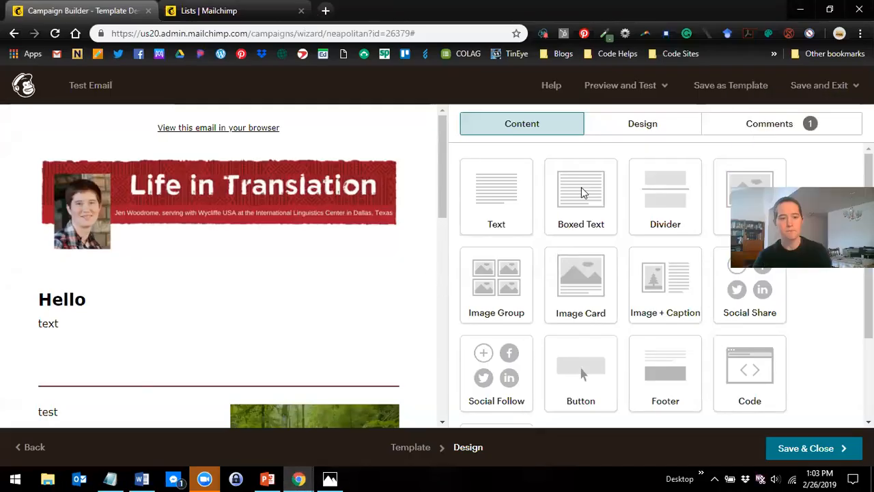
scroll(175, 263, "down", 15)
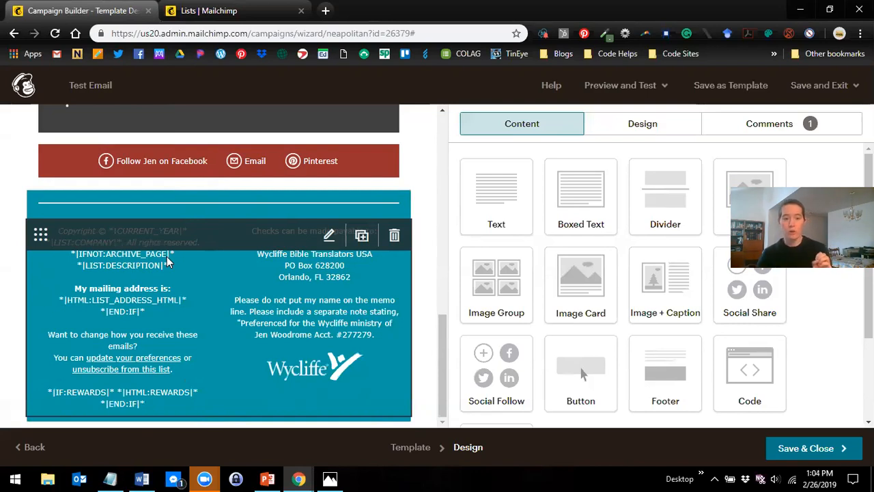
Step: Open the Wycliffe Partners list and look through the subscribers' name, greeting, salutation and tag fields
left_click(209, 10)
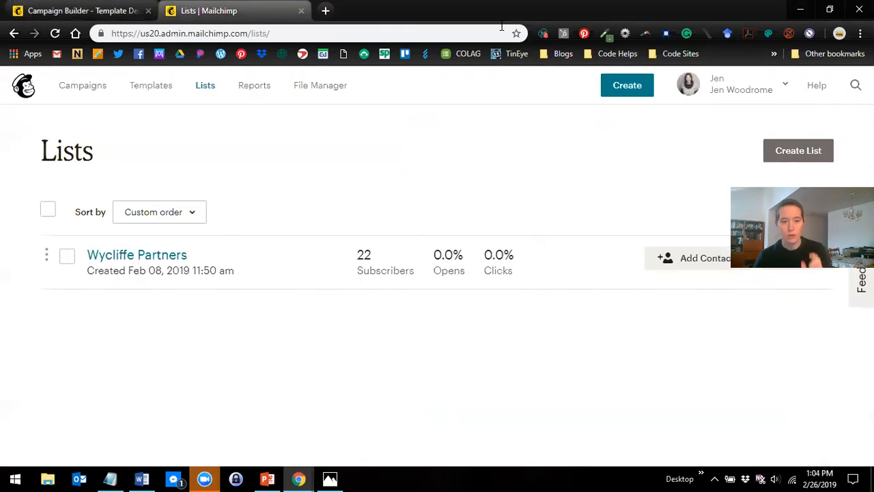
left_click(164, 256)
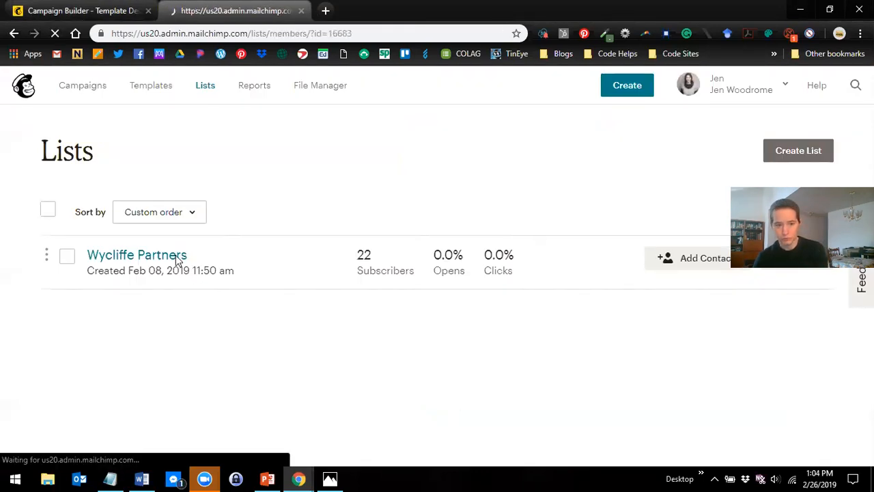
scroll(311, 328, "down", 3)
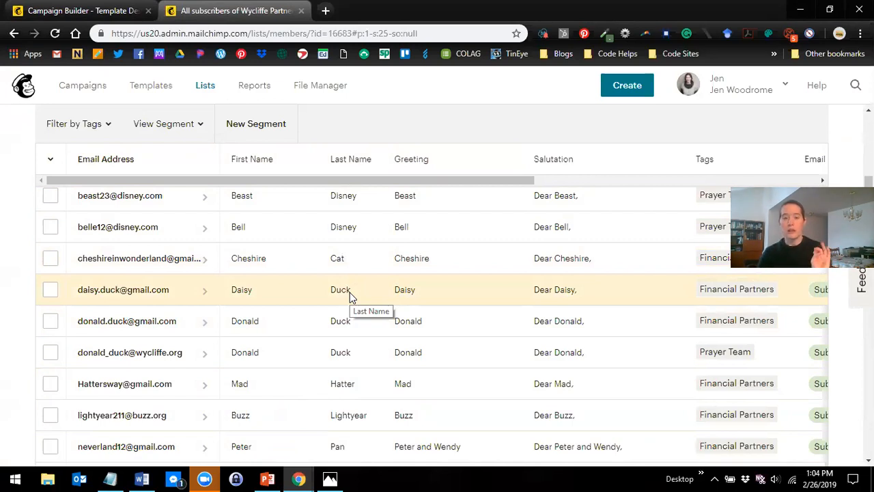
Step: Open the account's contact information settings to check the primary contact's name and mailing address
left_click(726, 94)
left_click(650, 284)
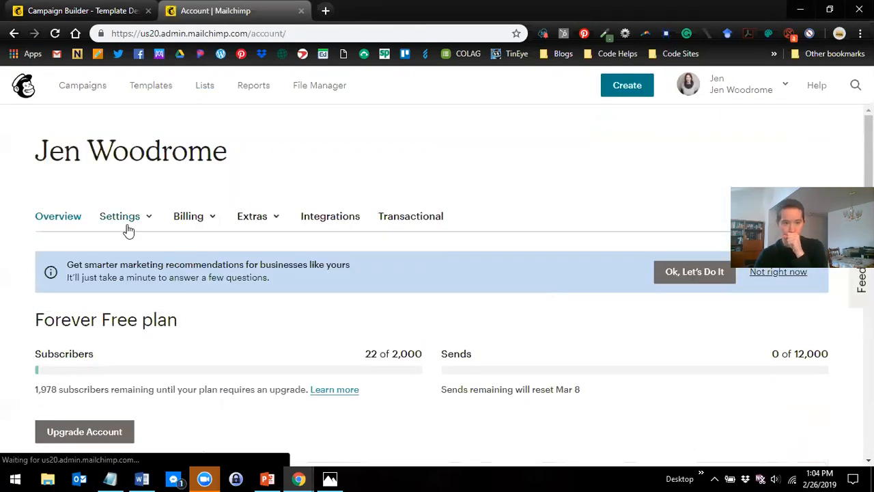
left_click(129, 230)
left_click(146, 339)
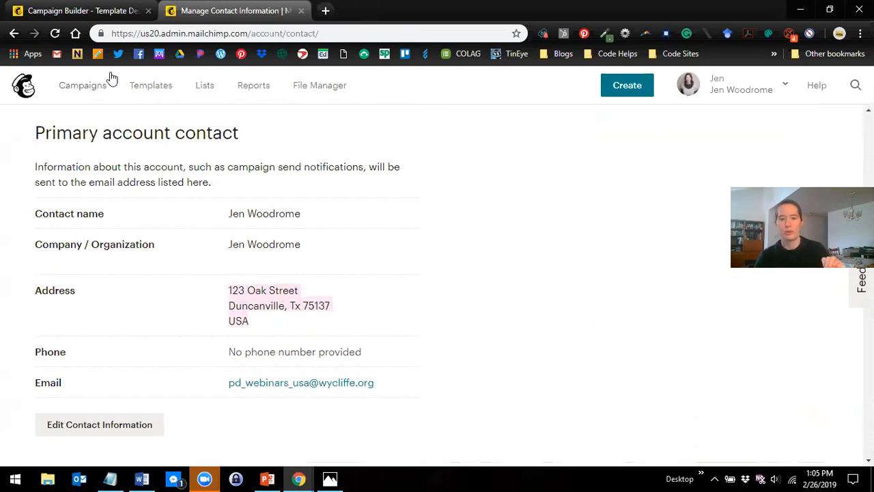
Step: Return to the Test Email design, open the Hello text block for editing, and look over the template's other content blocks
left_click(79, 10)
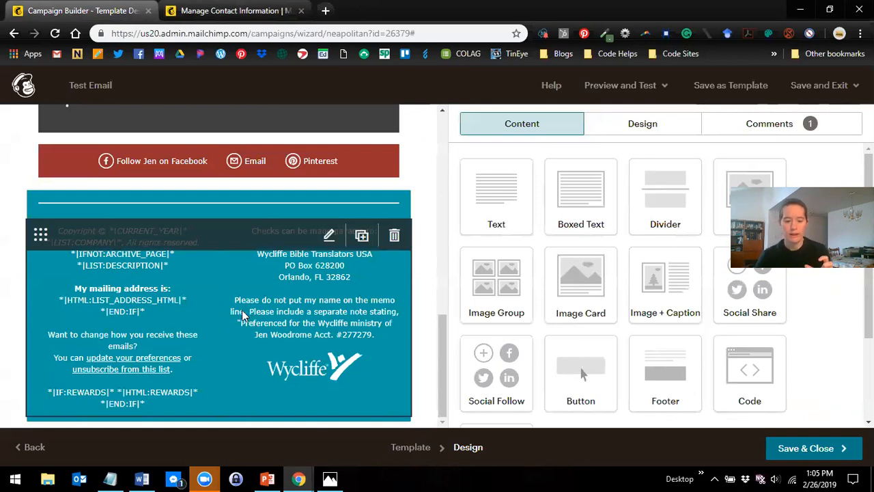
scroll(242, 310, "up", 15)
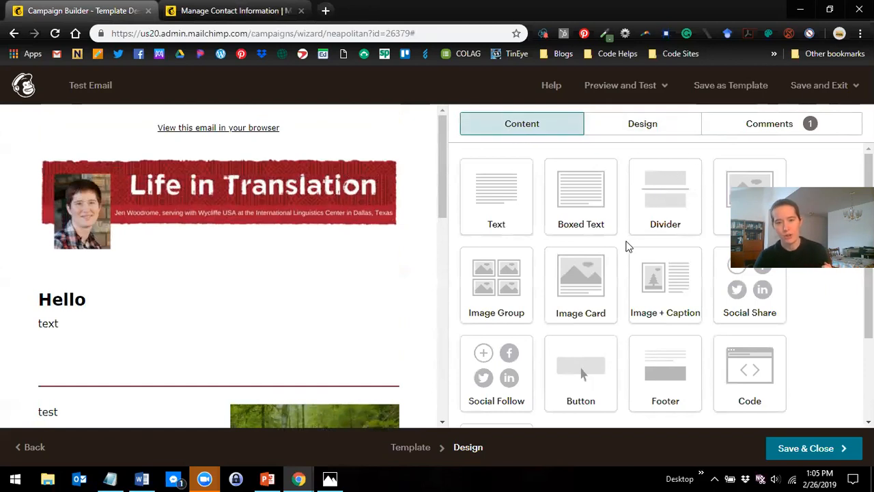
mouse_move(302, 335)
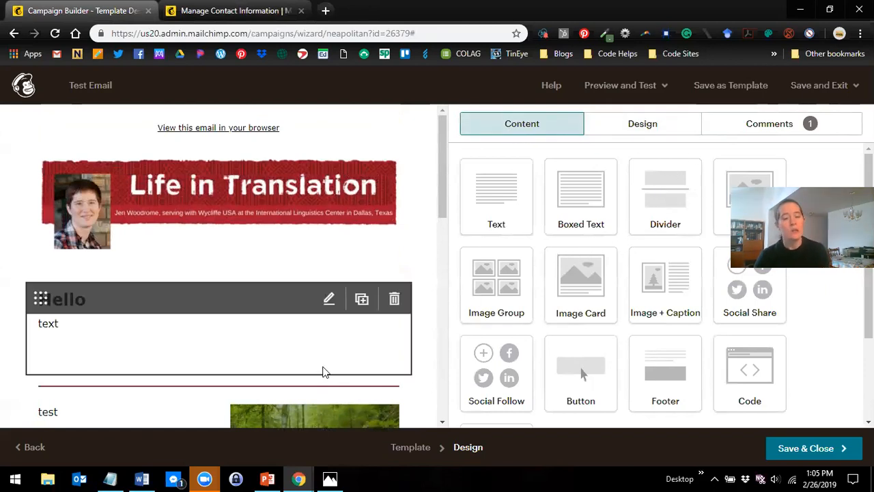
left_click(327, 353)
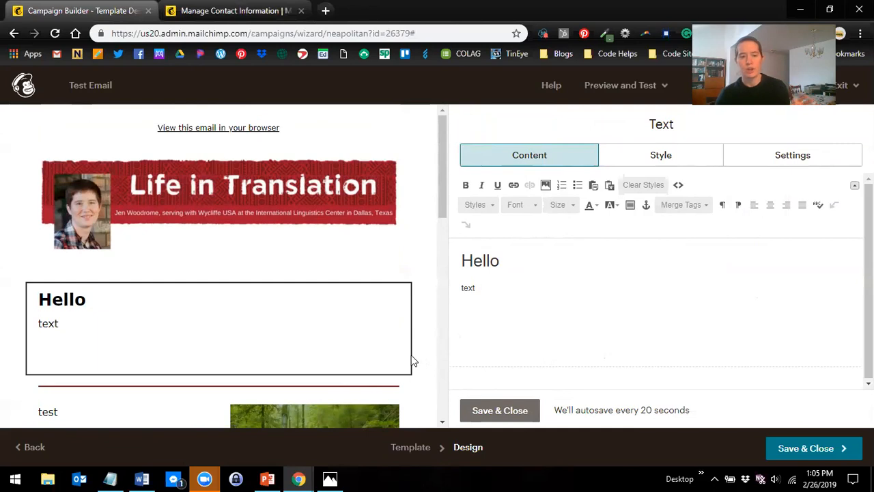
mouse_move(403, 356)
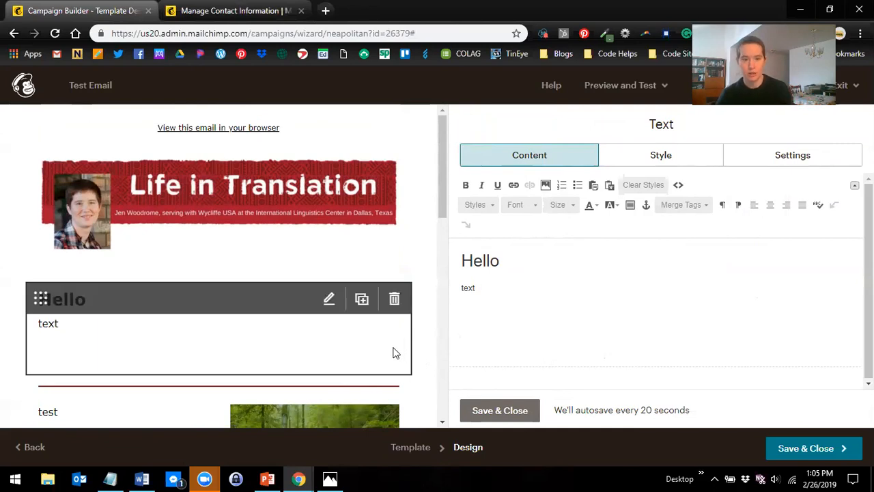
scroll(395, 347, "down", 1)
scroll(278, 322, "down", 5)
scroll(281, 322, "up", 1)
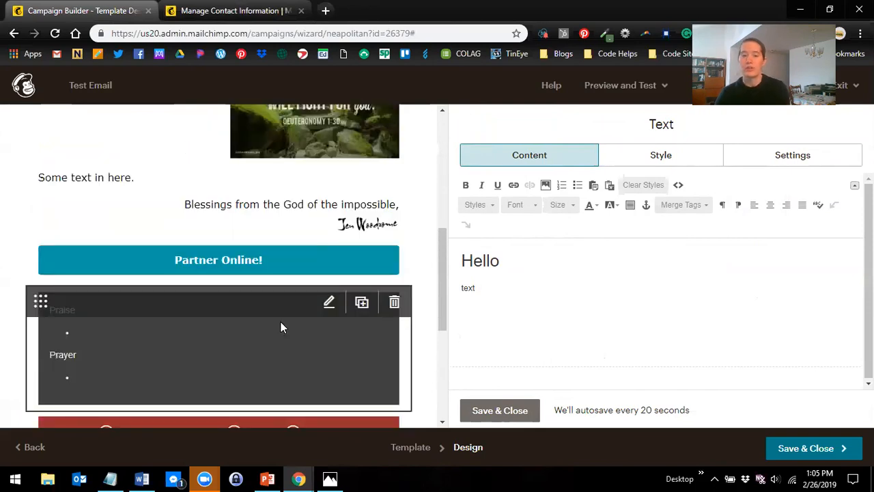
scroll(302, 301, "up", 5)
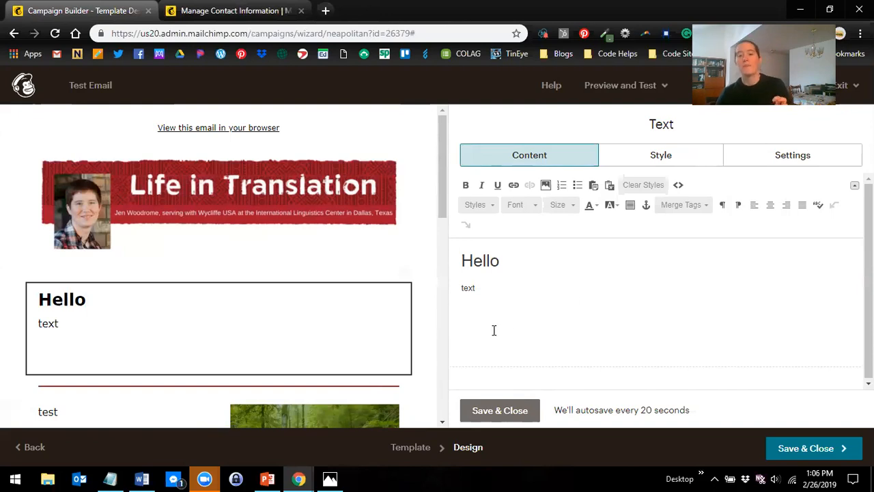
Step: Add a new line below "text" in the Hello block, insert the Twitter full profile merge tag there, and save the block
left_click(503, 297)
key("Return")
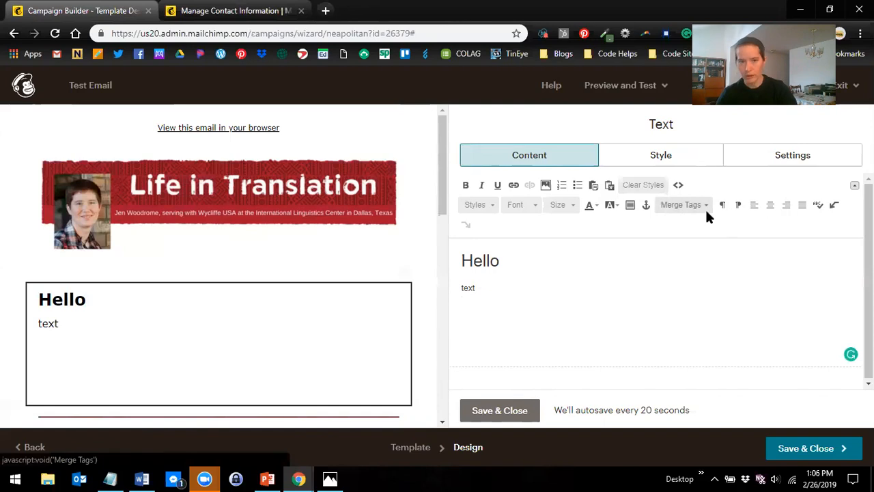
left_click(705, 207)
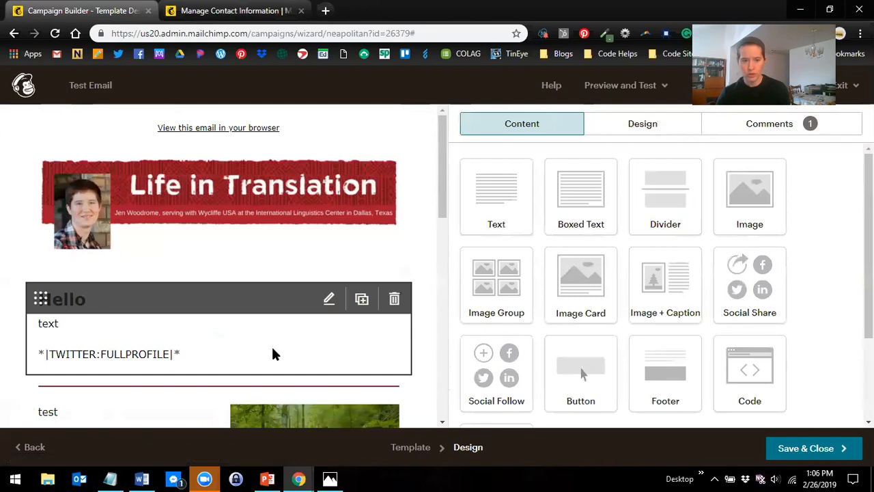
Step: Reopen the Hello text block and delete the Twitter full profile merge tag
left_click(272, 345)
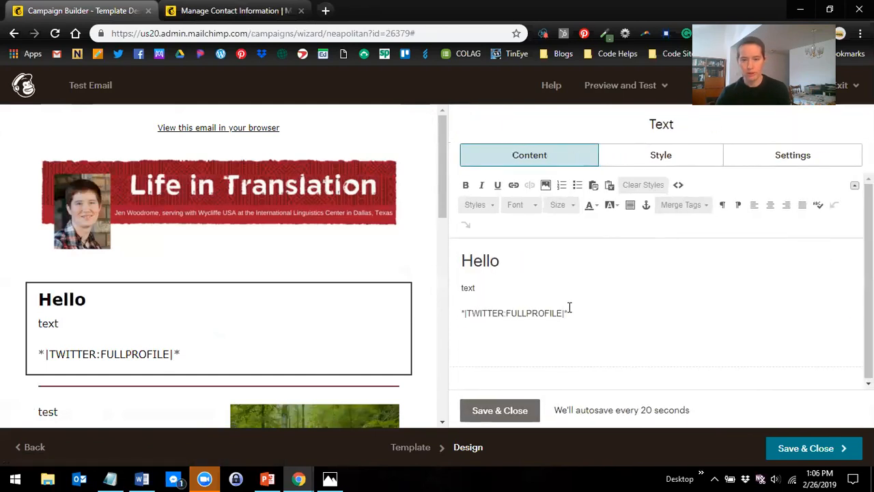
left_click_drag(567, 312, 471, 315)
left_click_drag(420, 334, 412, 339)
key("BackSpace")
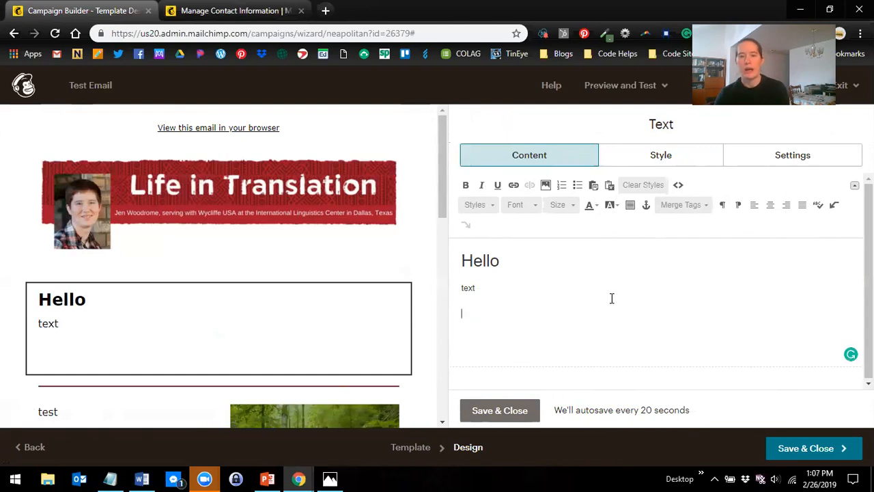
Step: Insert the First Name merge tag below "text", put "Dear" in front of it, and save and close the block
left_click(679, 209)
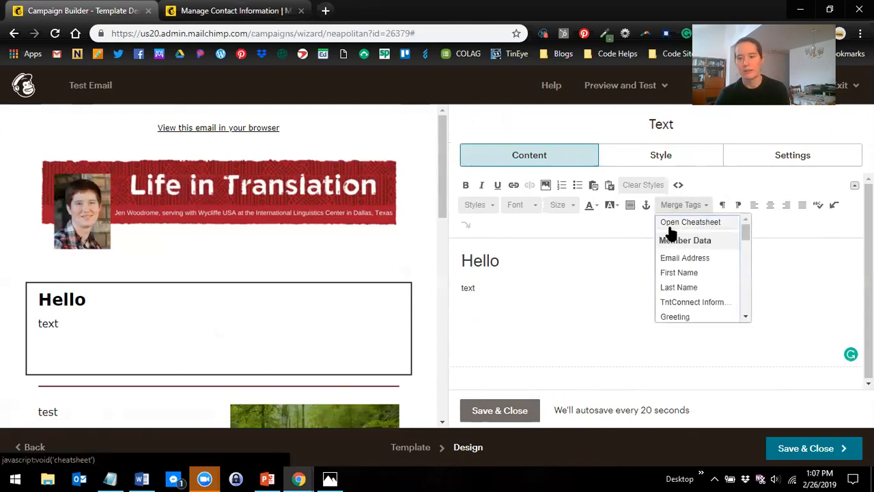
left_click(678, 272)
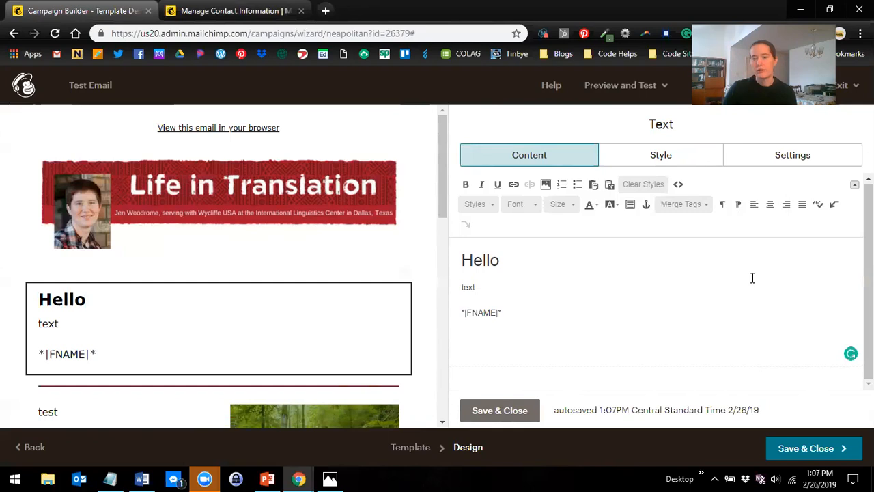
type("Dear")
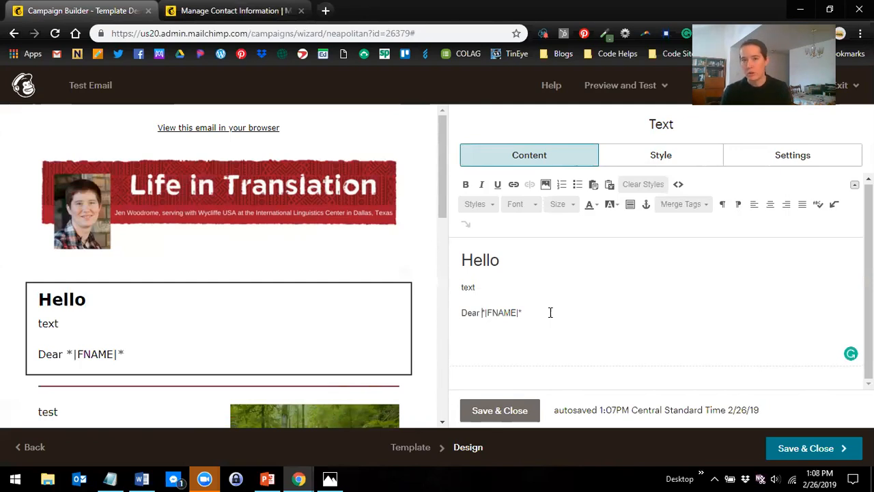
left_click(503, 410)
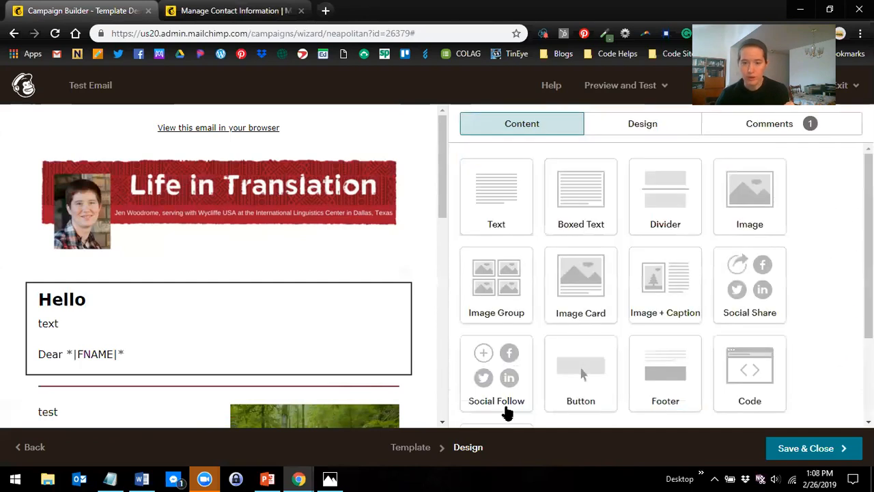
Step: Preview the email with live merge tag info enabled, check the personalized greeting line, and exit the preview
left_click(618, 92)
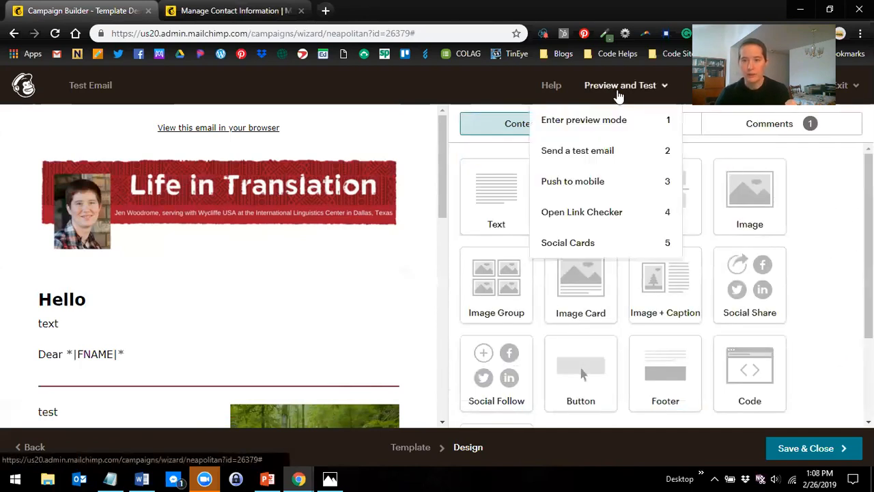
left_click(611, 135)
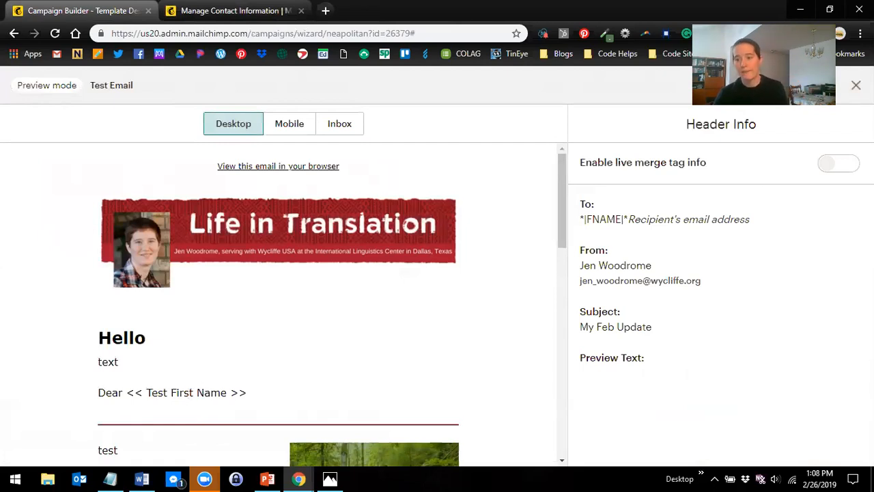
left_click(839, 163)
left_click_drag(146, 393, 108, 407)
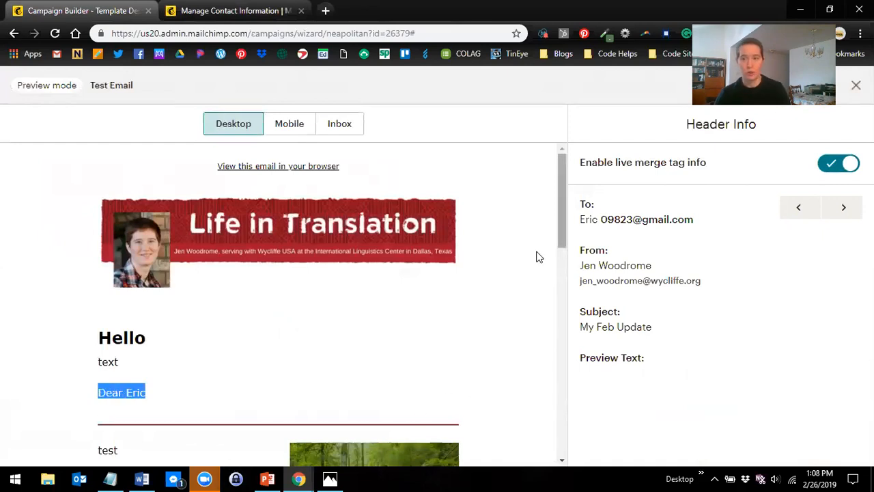
left_click(856, 85)
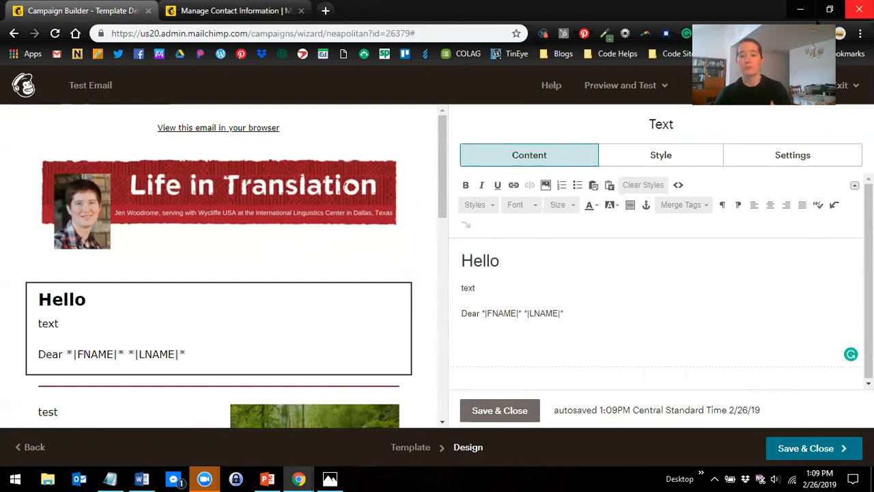
Step: Look through the available merge tags and insert the Facebook Like Button tag between the first-name and last-name tags
left_click(522, 316)
key("Delete")
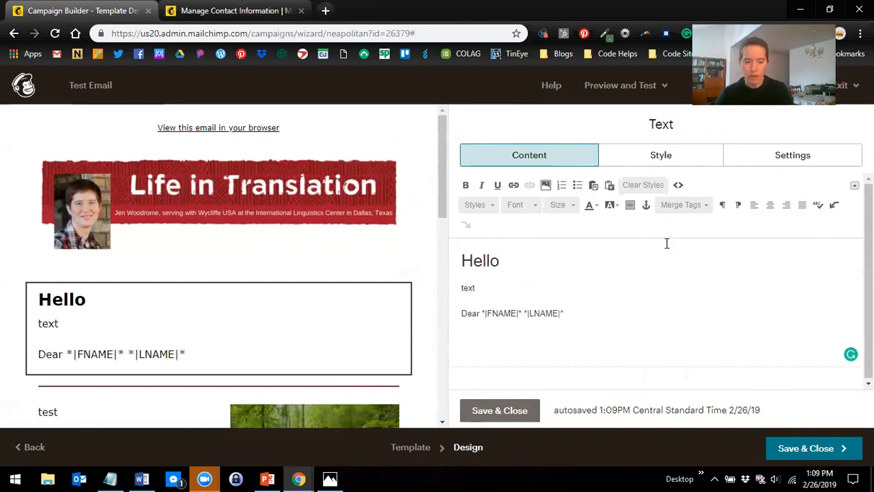
left_click(679, 204)
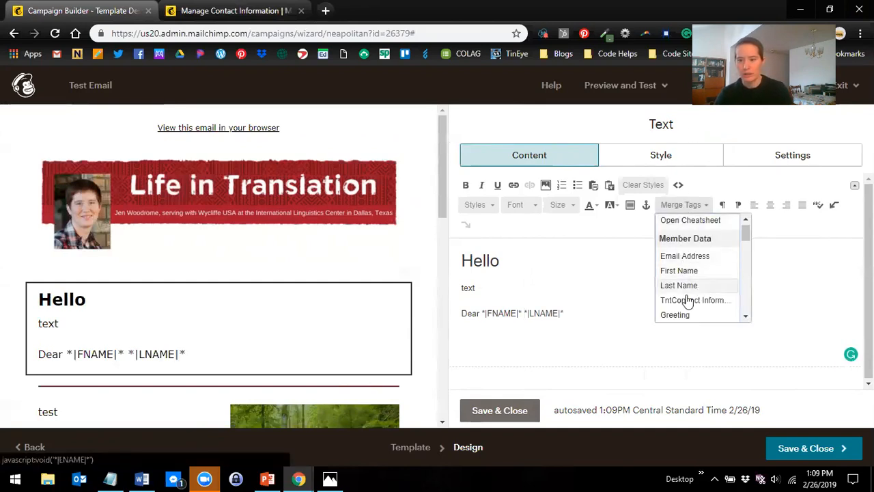
scroll(693, 306, "down", 1)
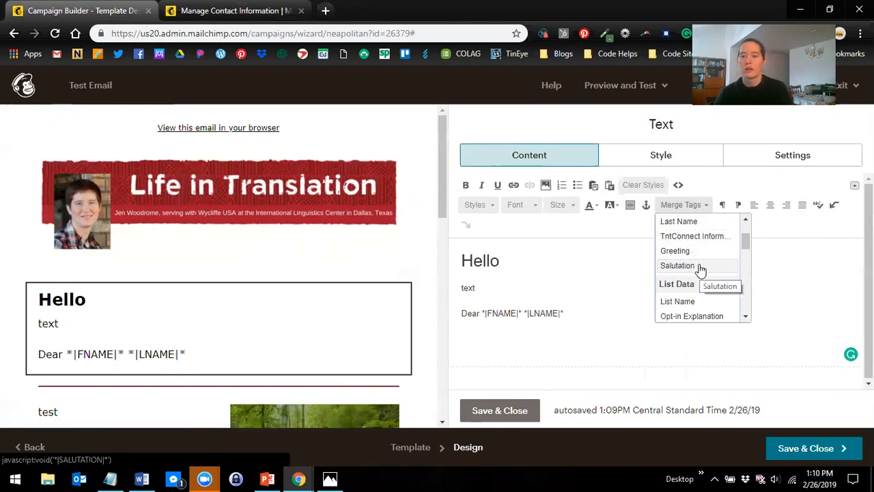
scroll(701, 269, "down", 1)
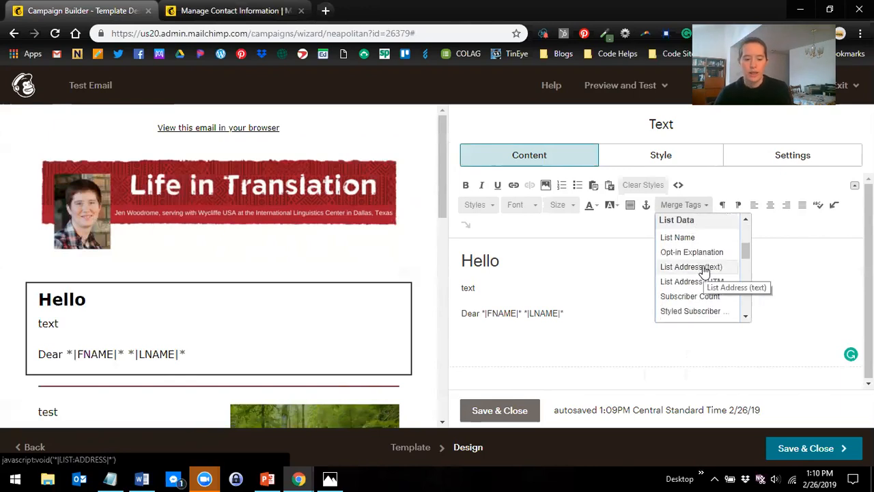
scroll(704, 270, "down", 1)
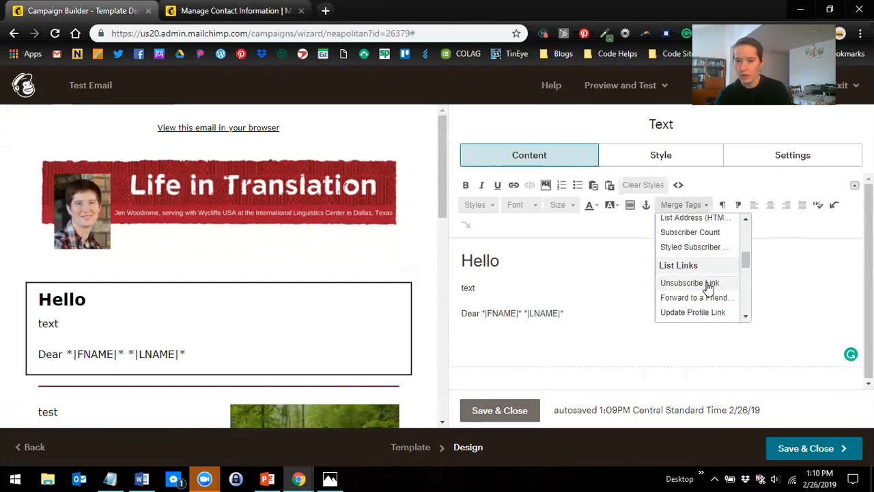
scroll(713, 299, "down", 1)
scroll(713, 298, "down", 1)
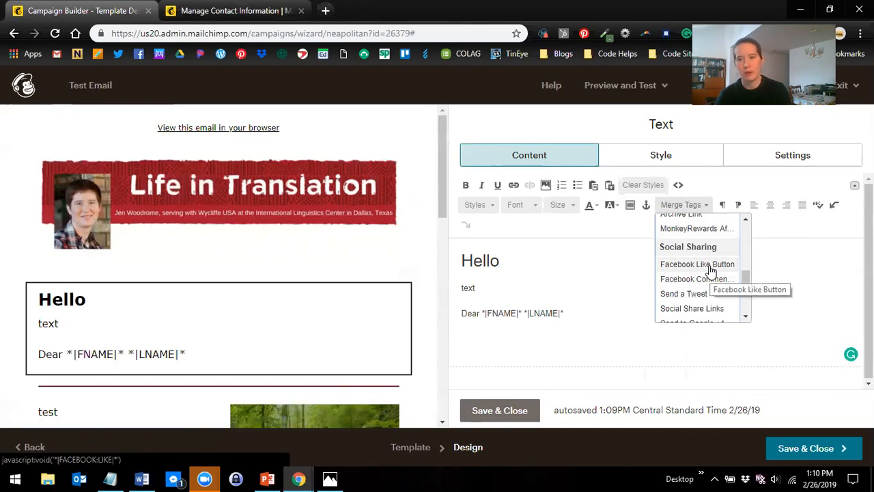
left_click(709, 266)
Step: Delete the Facebook Like Button tag from between the first-name and last-name tags
left_click(601, 312)
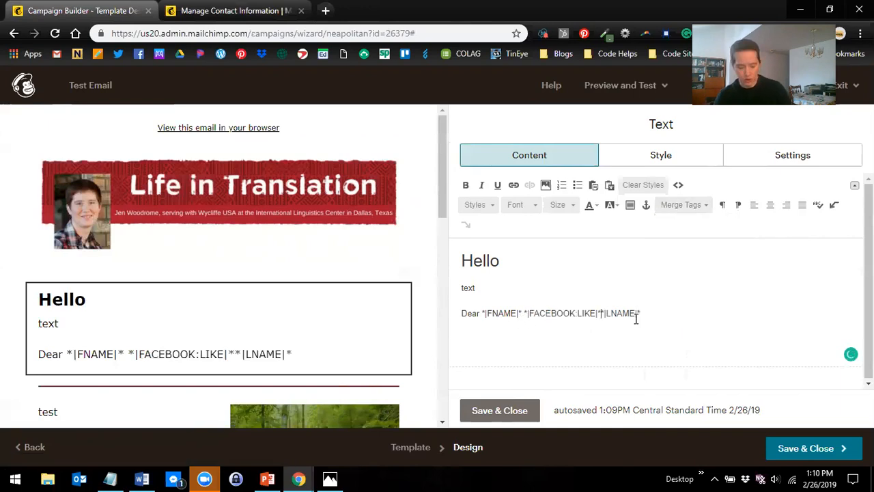
key("BackSpace")
key("BackSpace")
key("BackSpace")
key("BackSpace")
key("BackSpace")
key("BackSpace")
key("BackSpace")
key("BackSpace")
key("BackSpace")
key("BackSpace")
key("BackSpace")
key("BackSpace")
key("BackSpace")
key("BackSpace")
key("BackSpace")
key("BackSpace")
key("BackSpace")
Step: Insert the Facebook Like Button merge tag after "text" on the line above the greeting
left_click(696, 207)
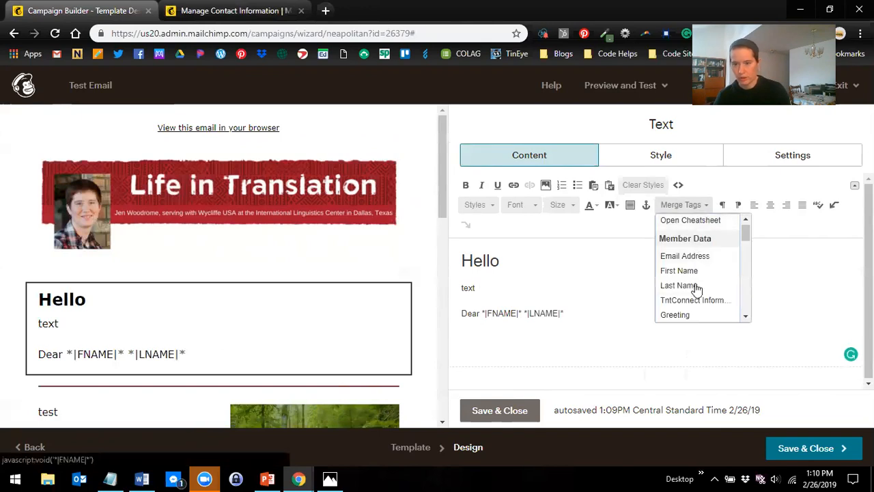
scroll(696, 296, "down", 3)
scroll(706, 300, "down", 3)
scroll(705, 291, "up", 3)
left_click(705, 265)
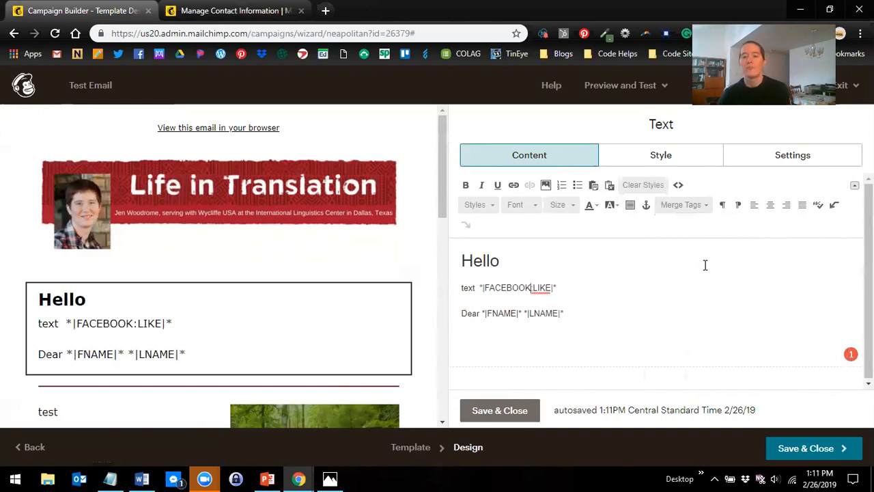
Step: Save the Hello text block, preview the email with live merge tag info enabled, and exit the preview
left_click(499, 410)
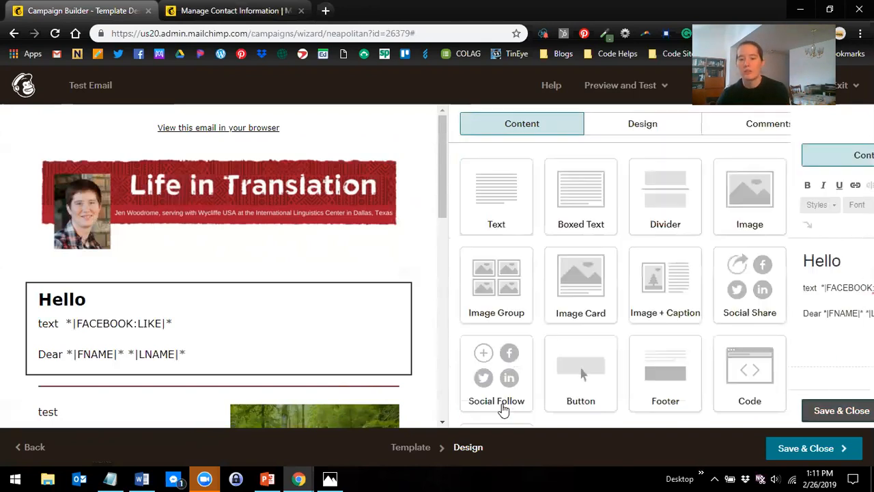
left_click(614, 87)
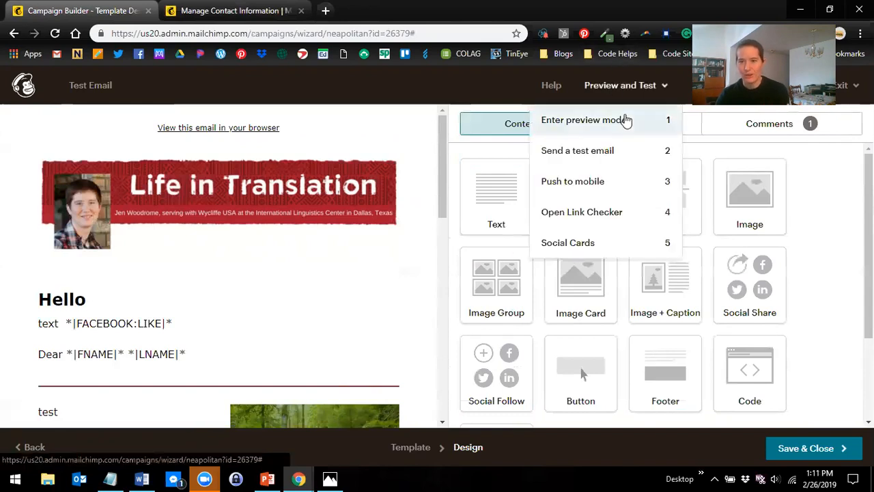
left_click(626, 120)
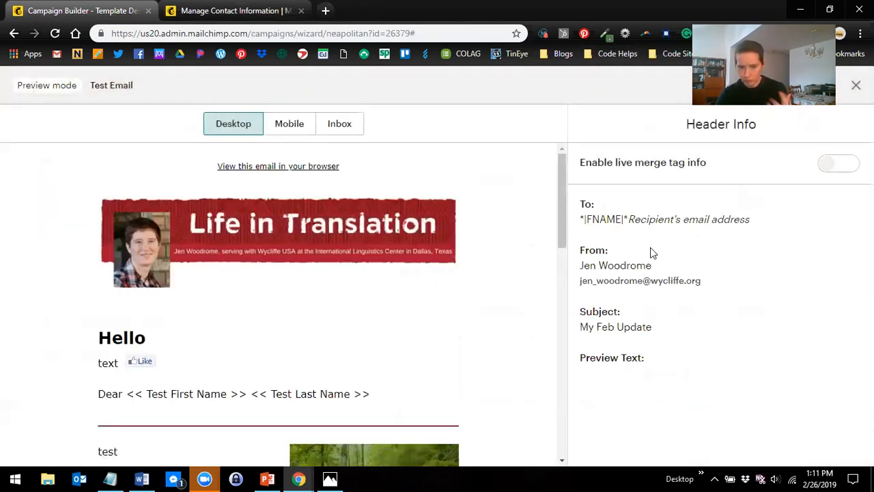
left_click(836, 172)
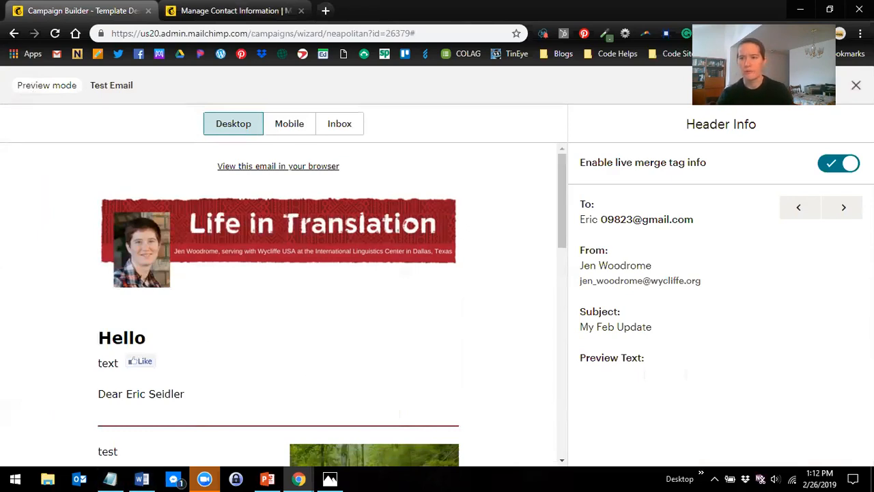
left_click(856, 84)
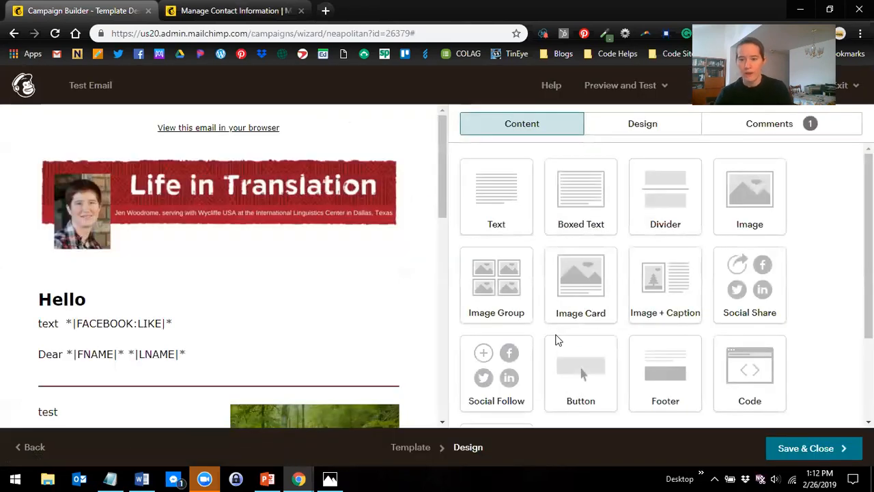
Step: Replace the Facebook Like Button tag in the Hello text block with the Facebook Profile merge tag on the line below "text", and save
left_click(293, 344)
left_click(562, 306)
left_click(481, 287, "shift")
left_click(480, 288)
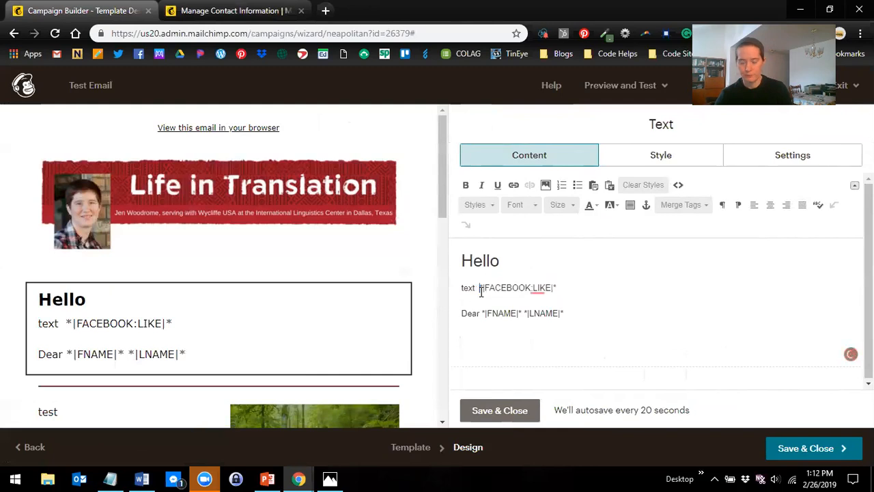
key("Return")
left_click(688, 205)
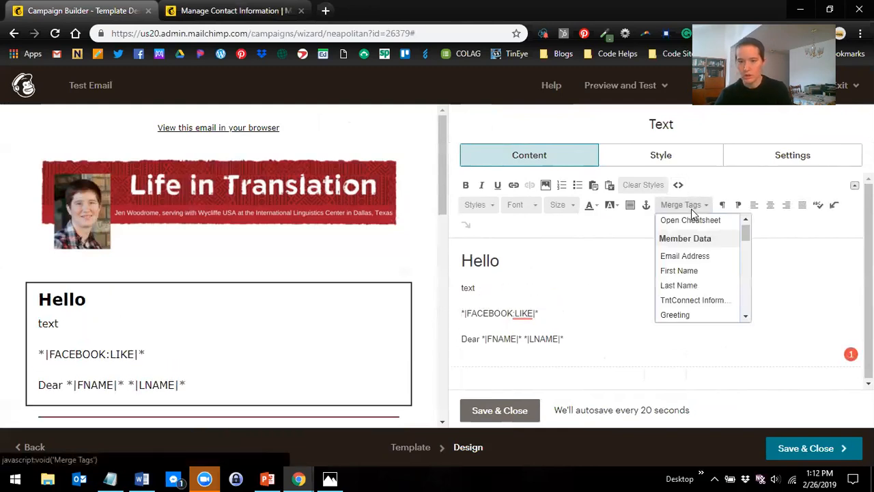
left_click(569, 310)
left_click_drag(560, 314, 452, 315)
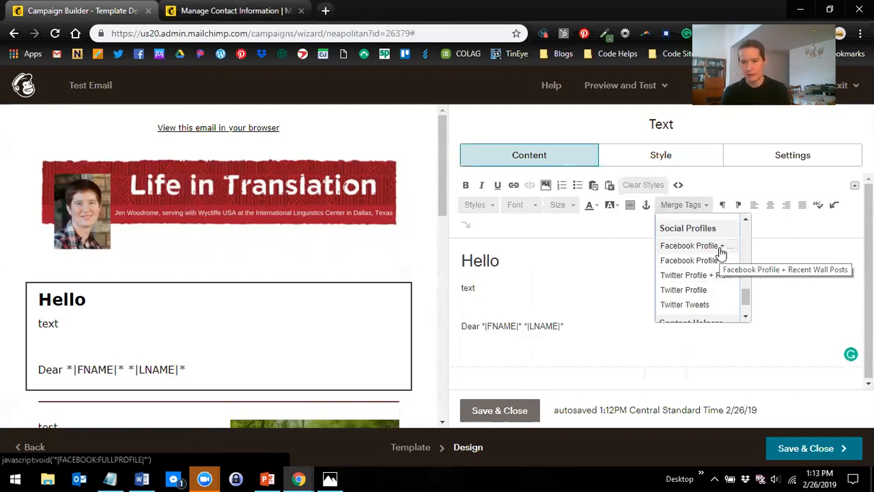
left_click(688, 260)
left_click(499, 410)
Step: Preview the email and examine the Facebook profile card under the Hello heading
left_click(625, 87)
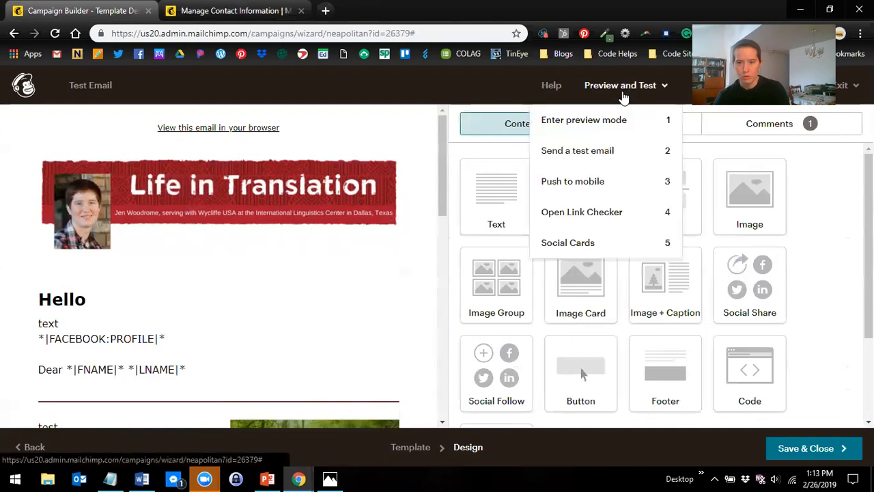
left_click(604, 129)
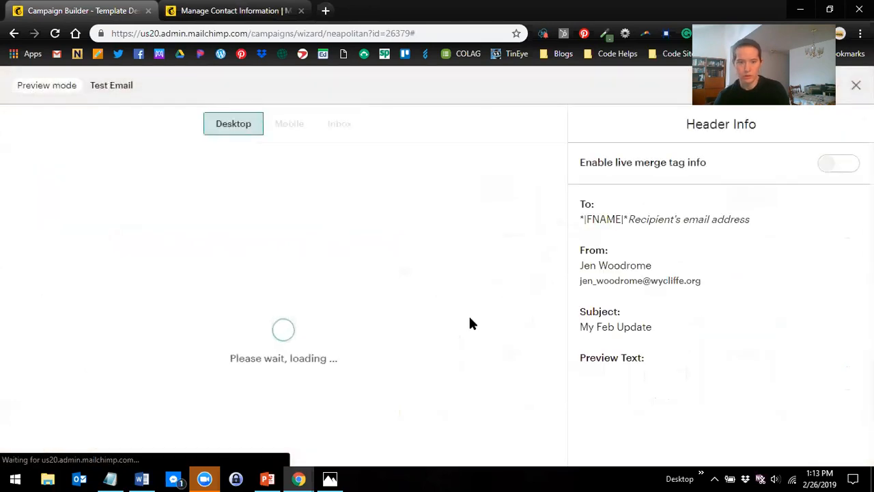
scroll(484, 359, "down", 2)
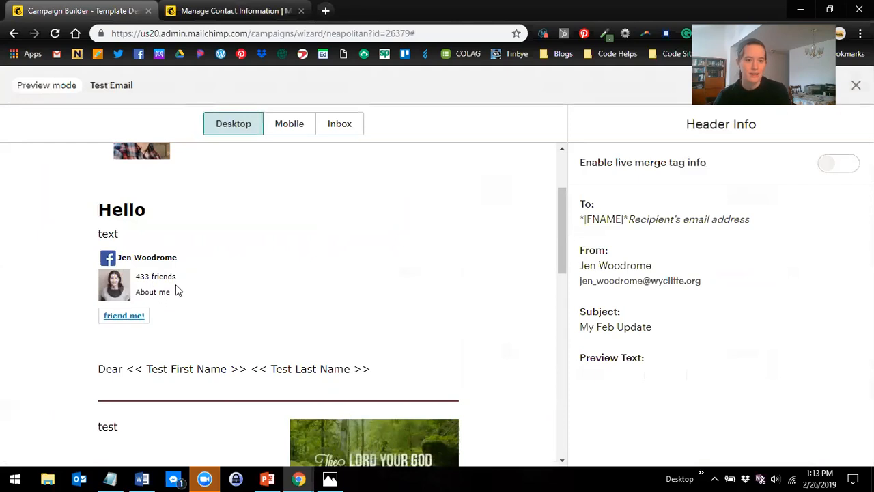
left_click_drag(169, 292, 145, 304)
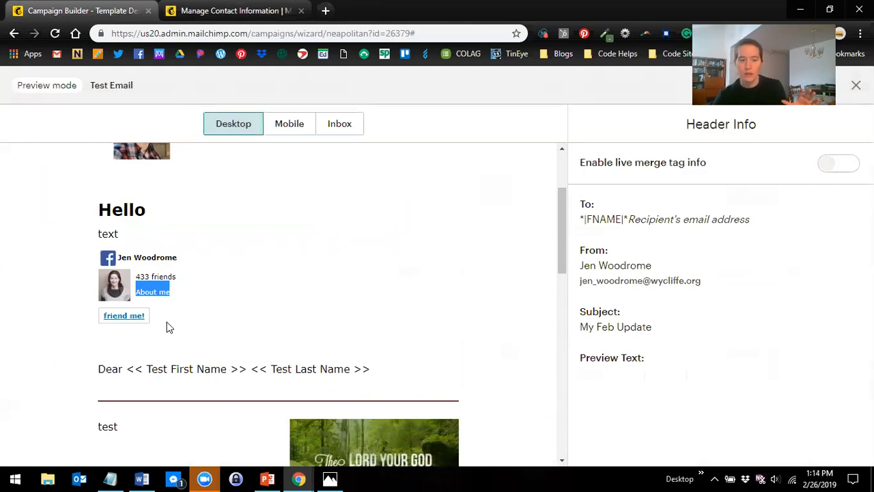
Step: Look through the rest of the previewed email down to the social follow links and footer, and exit the preview
scroll(170, 327, "up", 2)
scroll(280, 365, "down", 9)
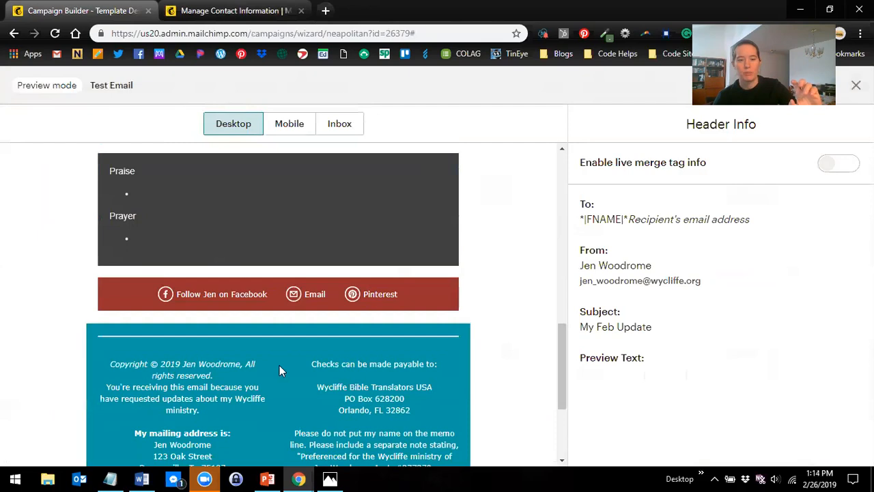
scroll(316, 311, "up", 3)
scroll(323, 318, "up", 2)
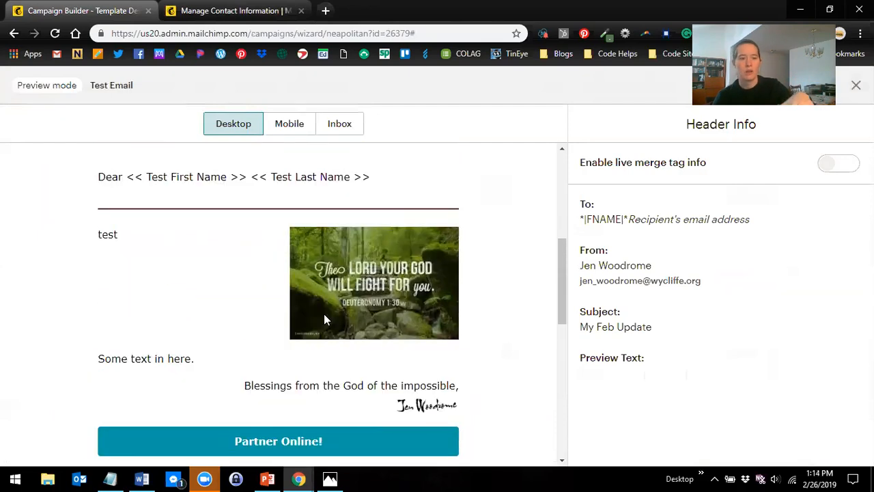
scroll(430, 263, "up", 3)
scroll(432, 263, "up", 1)
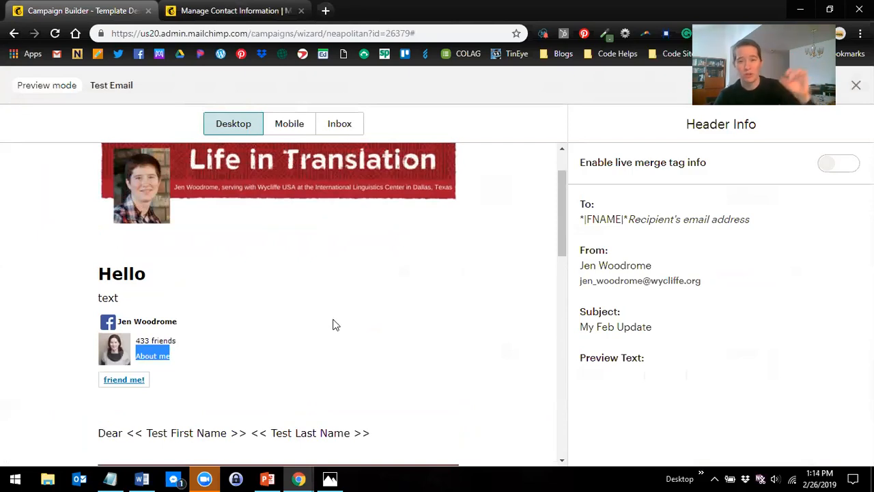
scroll(542, 264, "up", 1)
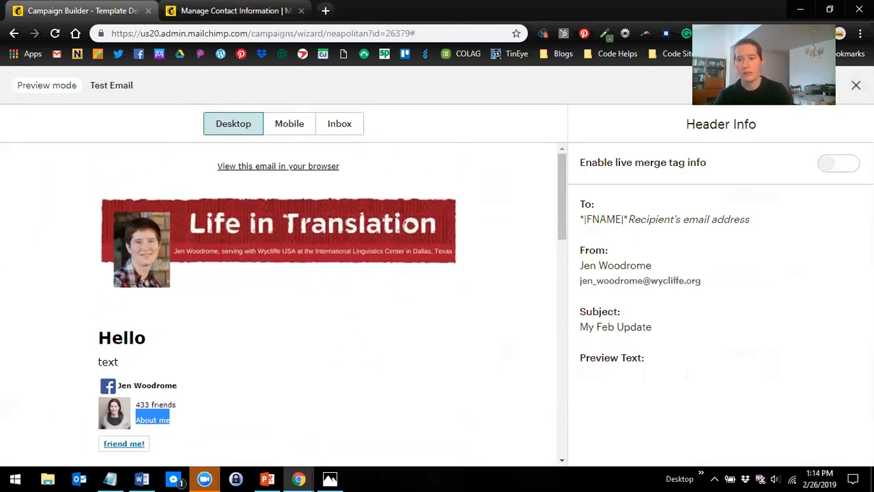
left_click(856, 85)
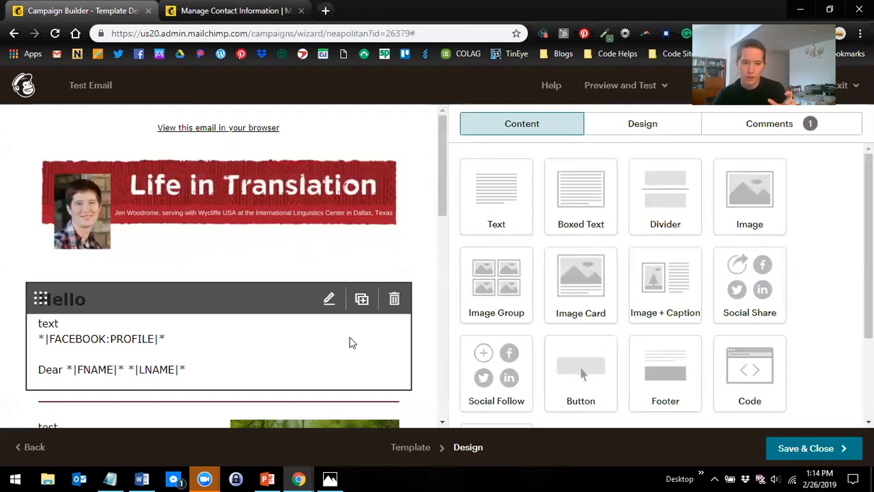
Step: Open the Social Follow block below the Praise and Prayer section and add another Facebook service to it
left_click(355, 351)
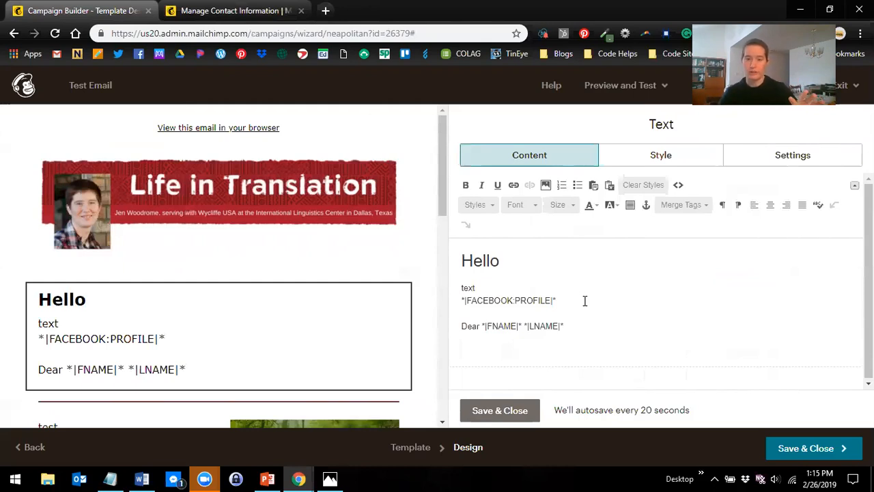
scroll(205, 273, "down", 10)
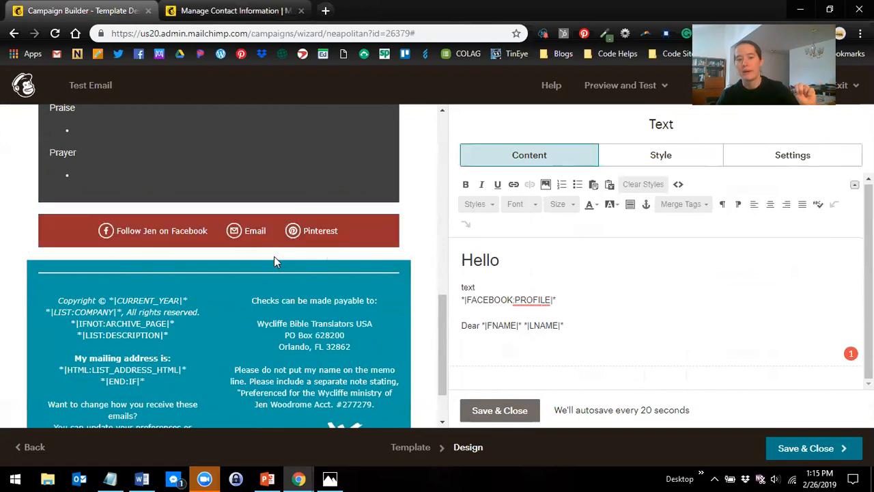
left_click(124, 243)
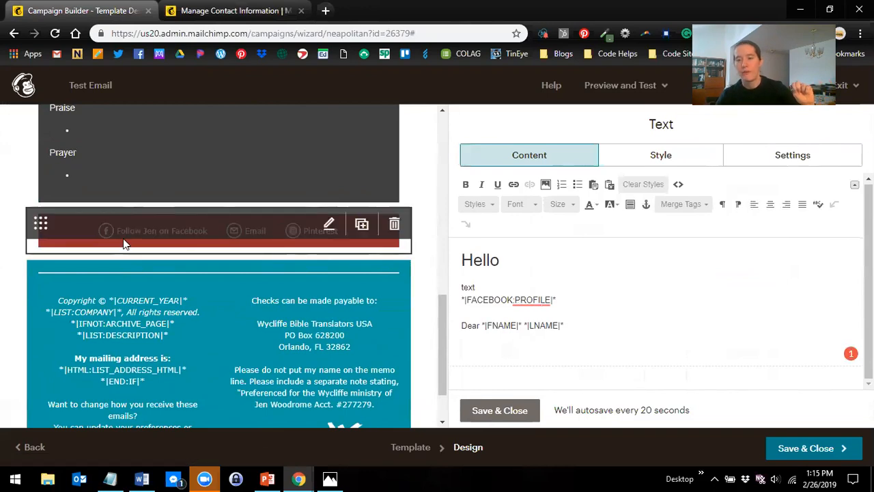
scroll(545, 211, "down", 4)
left_click(591, 380)
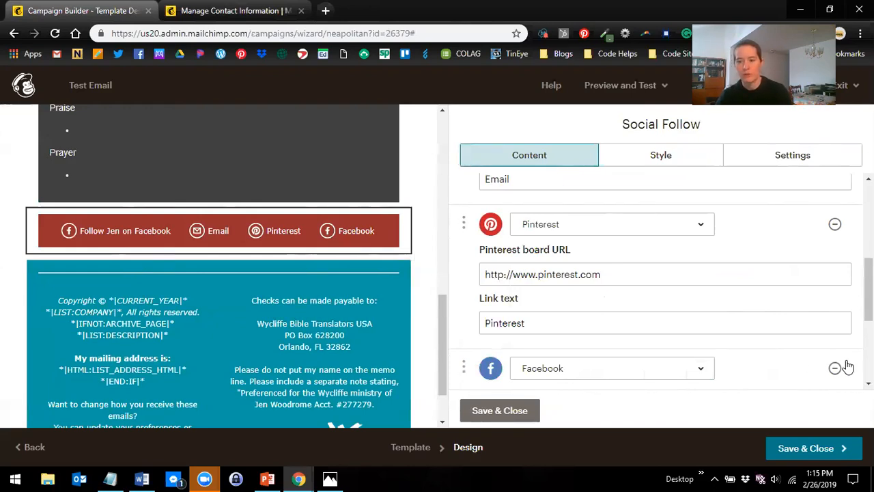
scroll(503, 316, "up", 4)
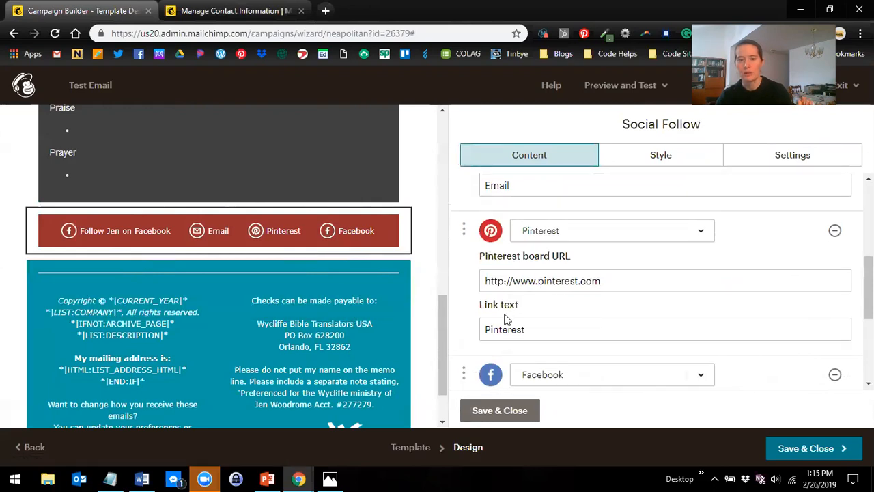
scroll(442, 342, "up", 10)
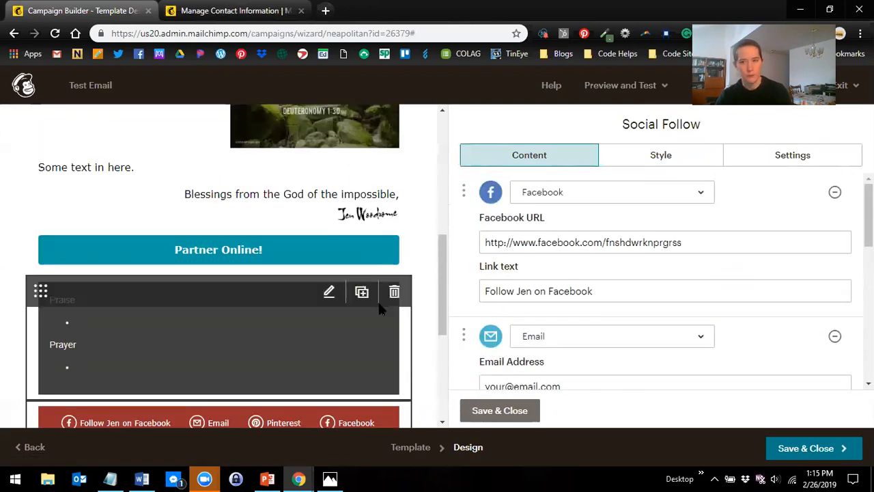
Step: Replace the Facebook Profile tag in the Hello text block with the Social Share Links merge tag, and save the block
left_click(197, 364)
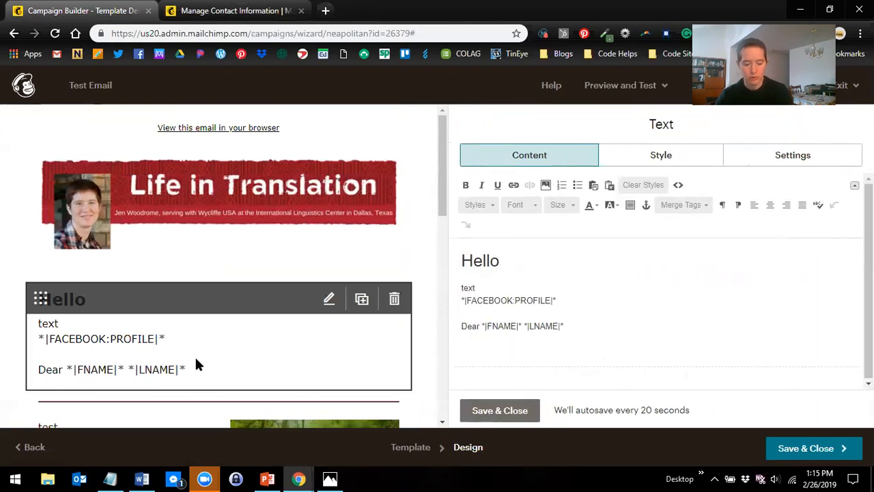
left_click_drag(564, 302, 462, 300)
key("BackSpace")
left_click(681, 204)
scroll(702, 298, "down", 6)
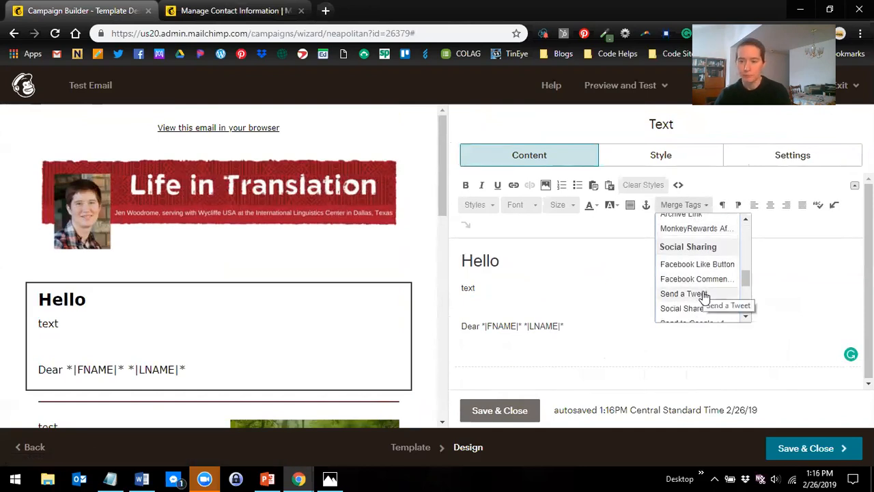
scroll(705, 293, "down", 2)
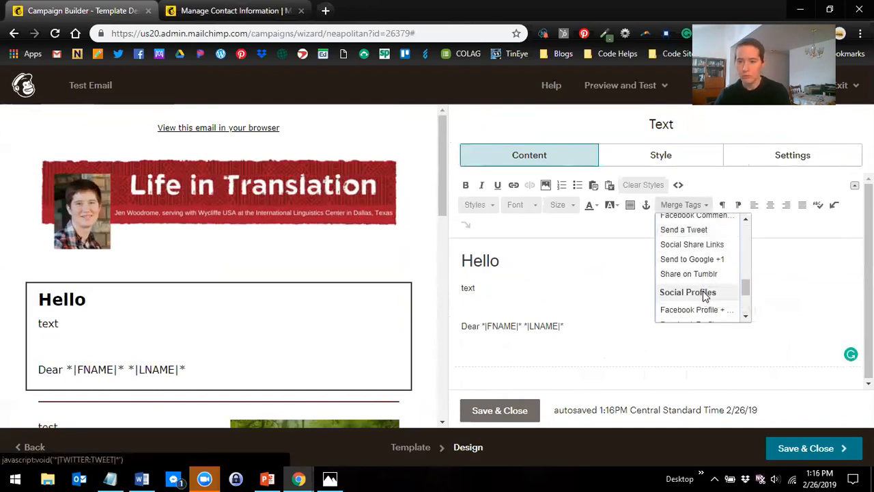
left_click(692, 246)
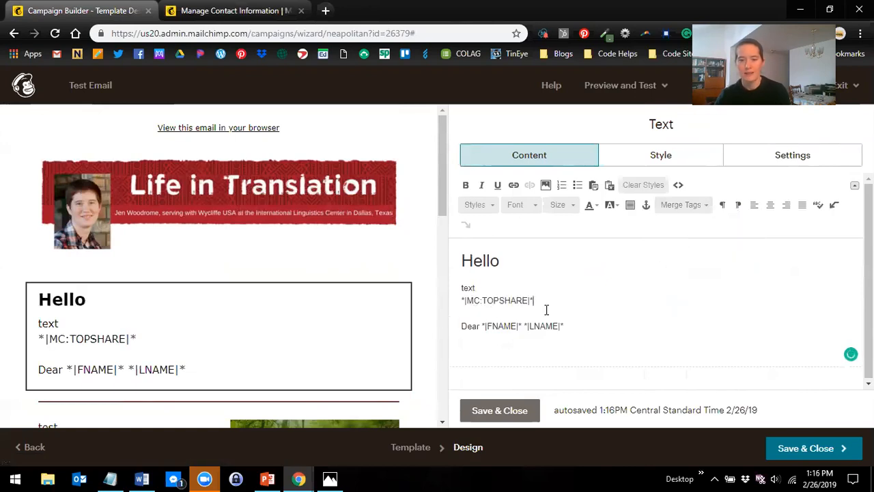
left_click(503, 413)
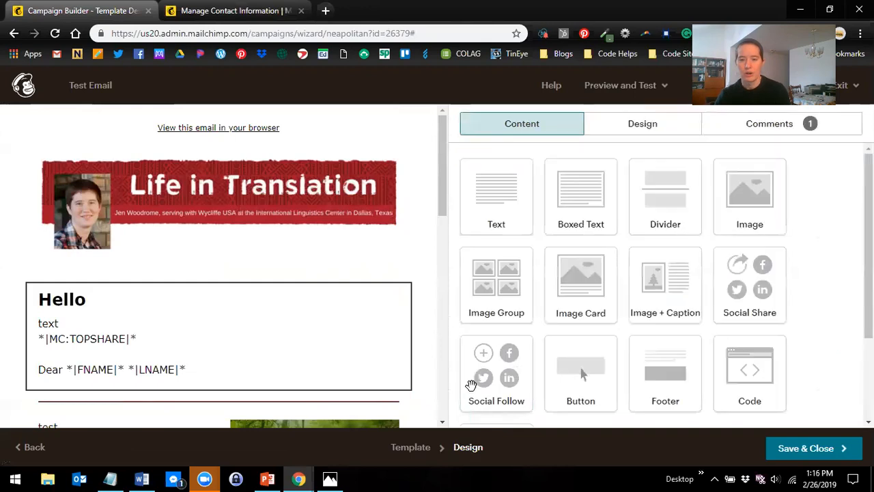
Step: Preview the email, check the row of social share icons below "text", and exit the preview
left_click(606, 87)
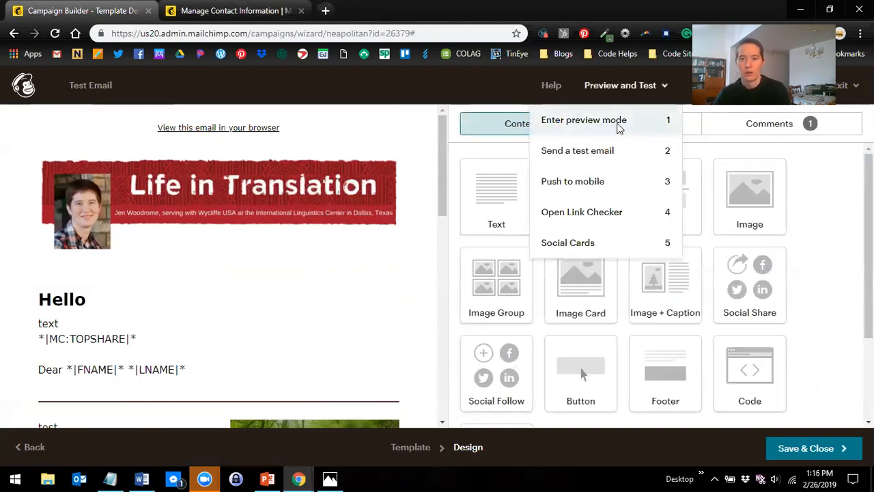
left_click(618, 123)
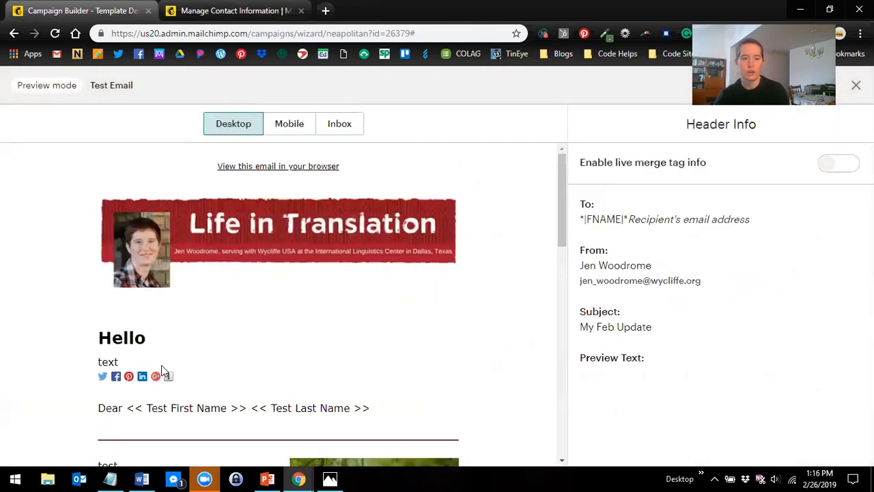
scroll(162, 369, "down", 1)
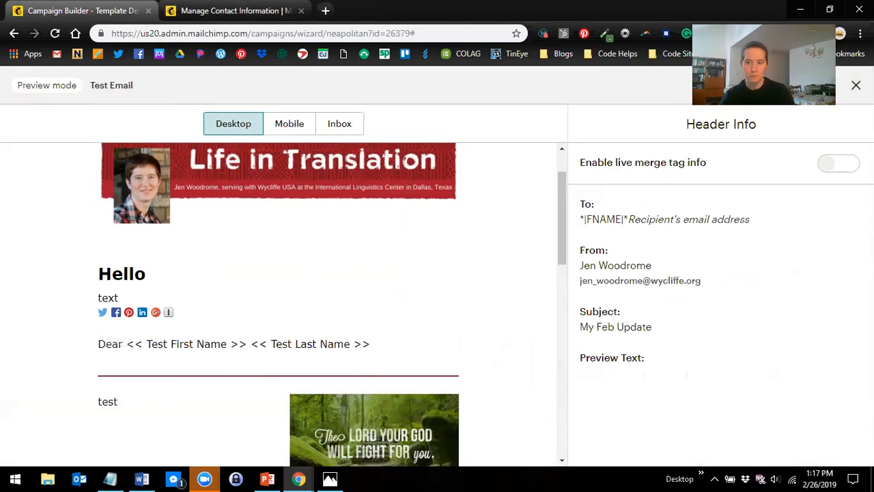
left_click(856, 85)
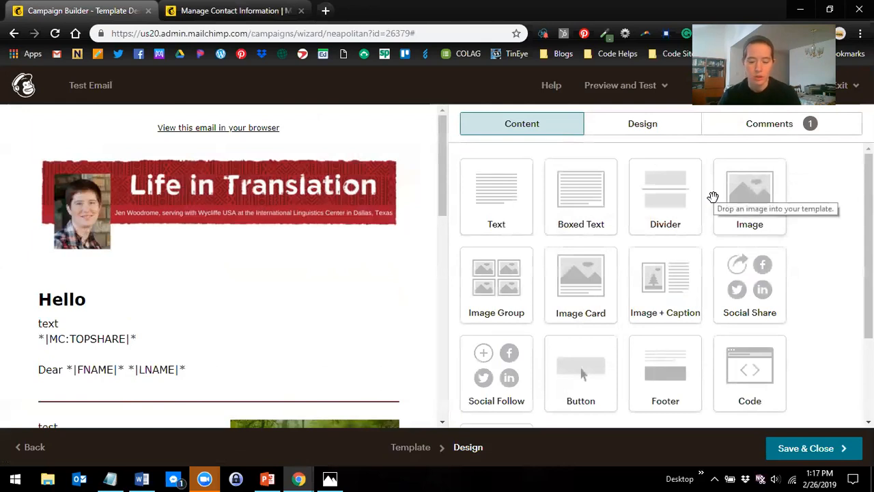
Step: Open the List fields and *|MERGE|* tags settings of the Wycliffe Partners list and view all its fields
mouse_move(390, 320)
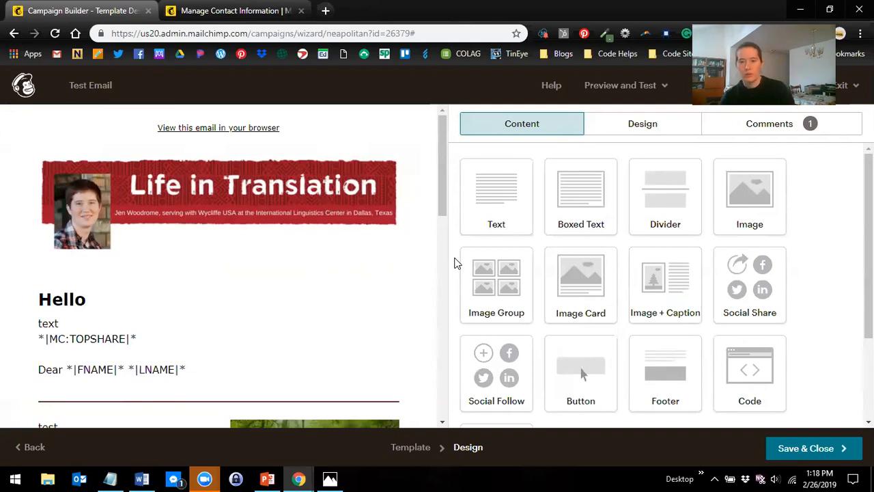
left_click(179, 11)
scroll(269, 164, "up", 3)
left_click(205, 85)
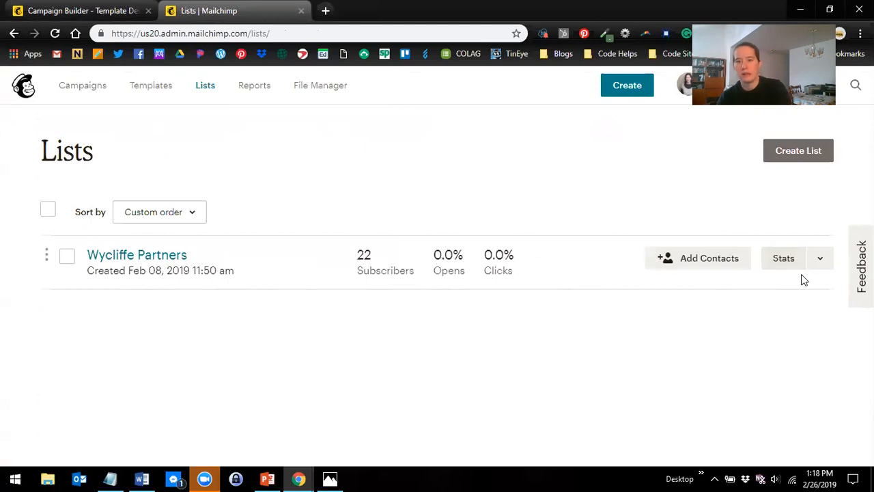
left_click(819, 265)
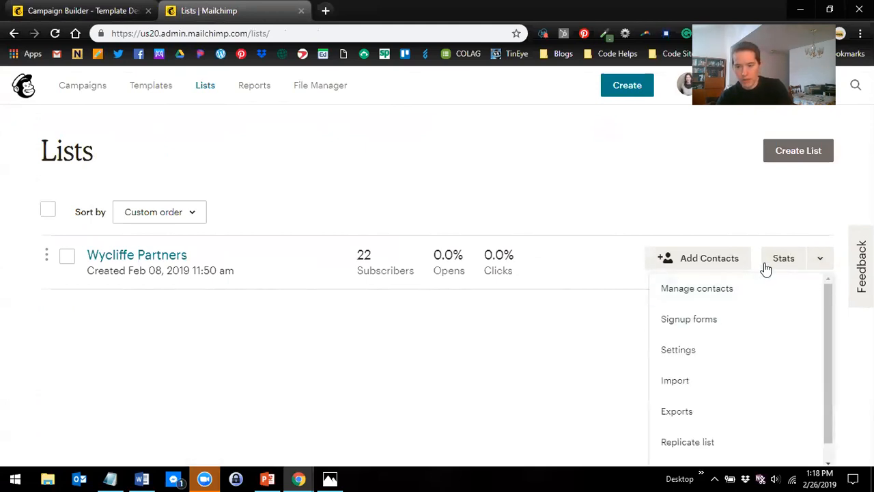
left_click(696, 350)
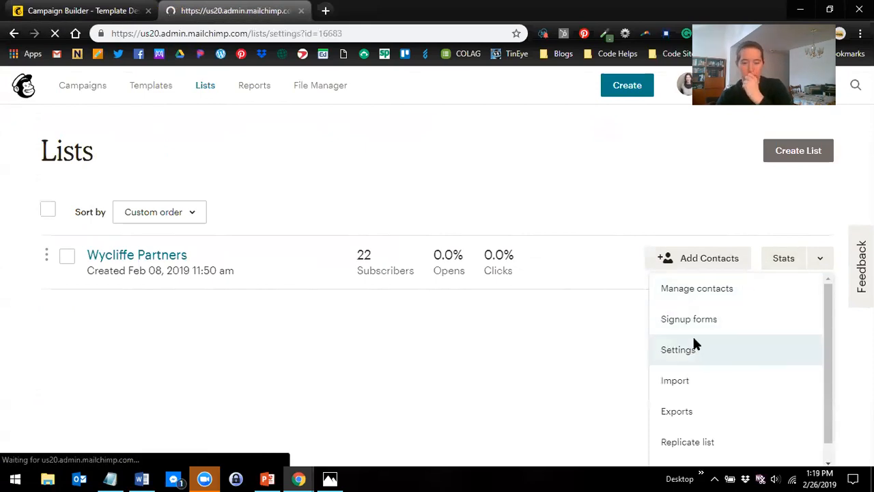
scroll(211, 384, "down", 1)
left_click(211, 387)
scroll(224, 388, "down", 4)
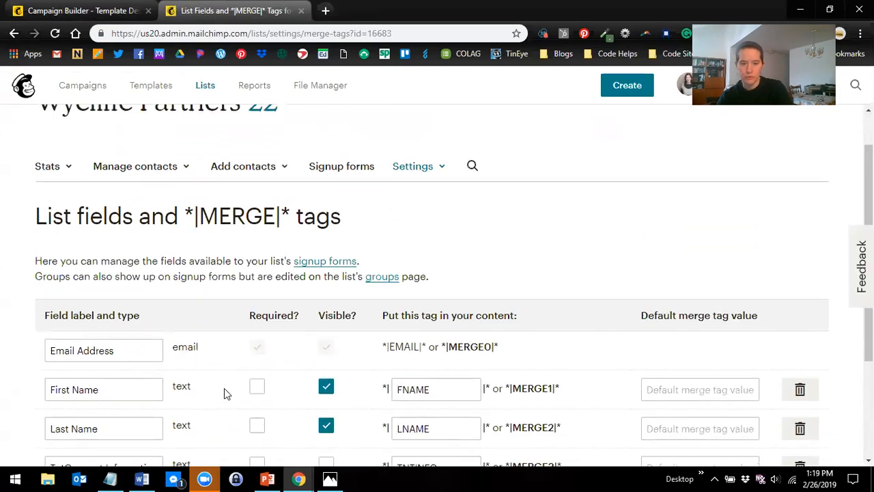
scroll(245, 391, "down", 1)
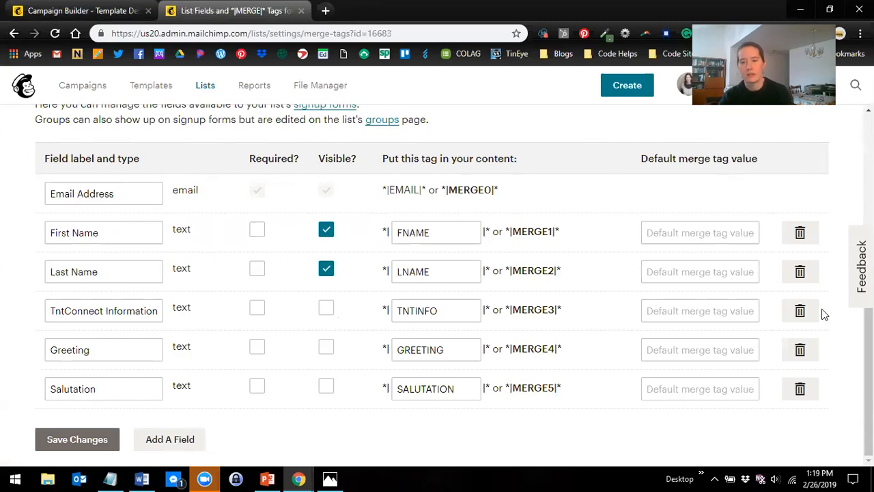
Step: Delete the TntConnect Information field from the list, confirming the deletion with DELETE
left_click(799, 313)
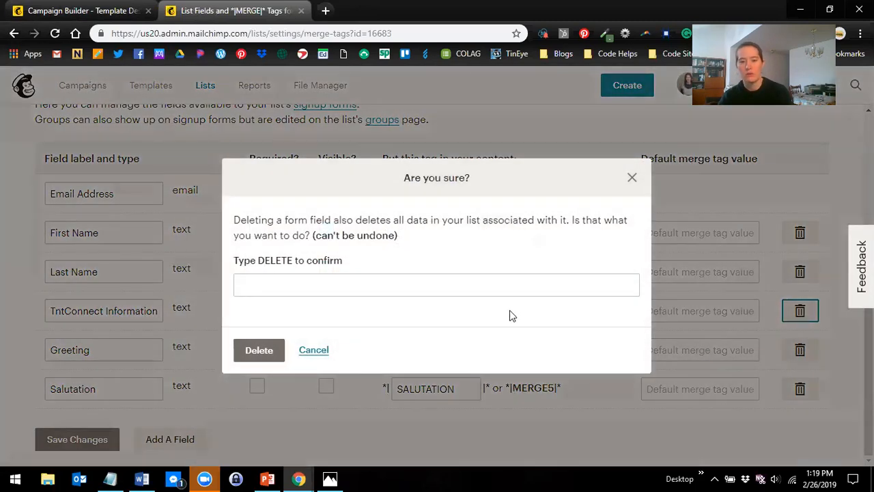
left_click(441, 285)
type("de")
left_click(280, 321)
left_click(259, 350)
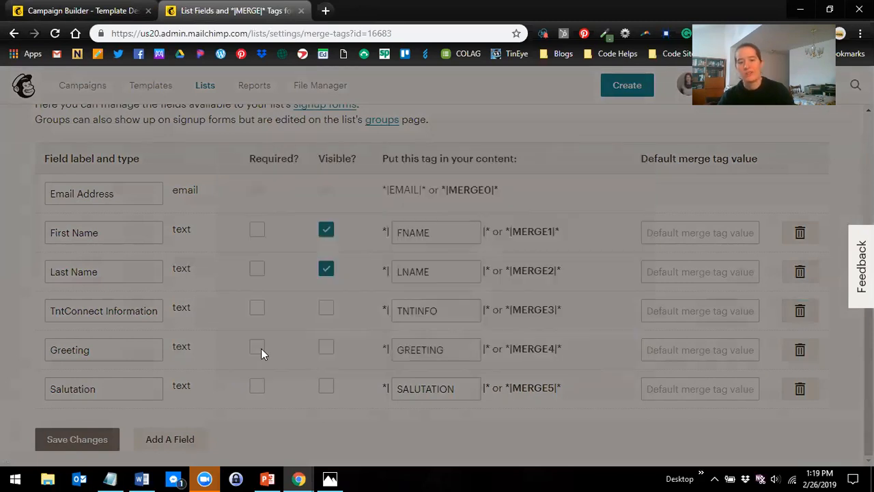
scroll(301, 372, "down", 3)
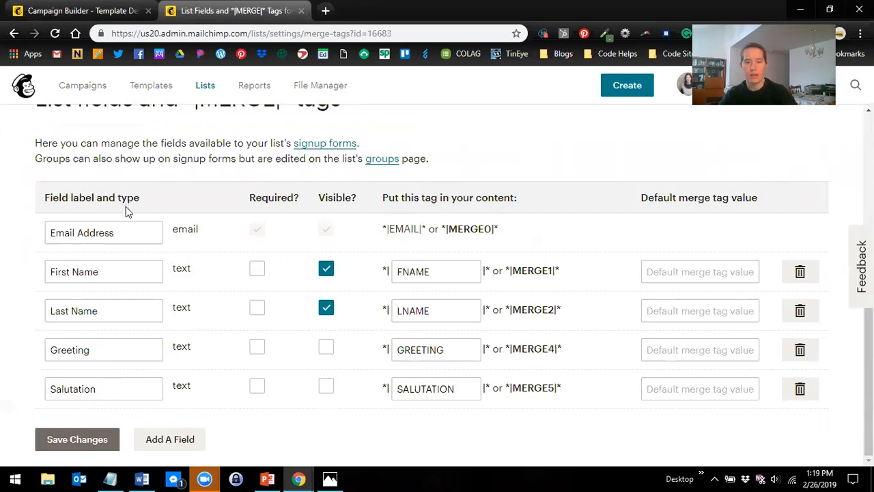
Step: Show the field types available for a new list field and First Name's default merge tag value, and leave for the Campaigns page
left_click(170, 439)
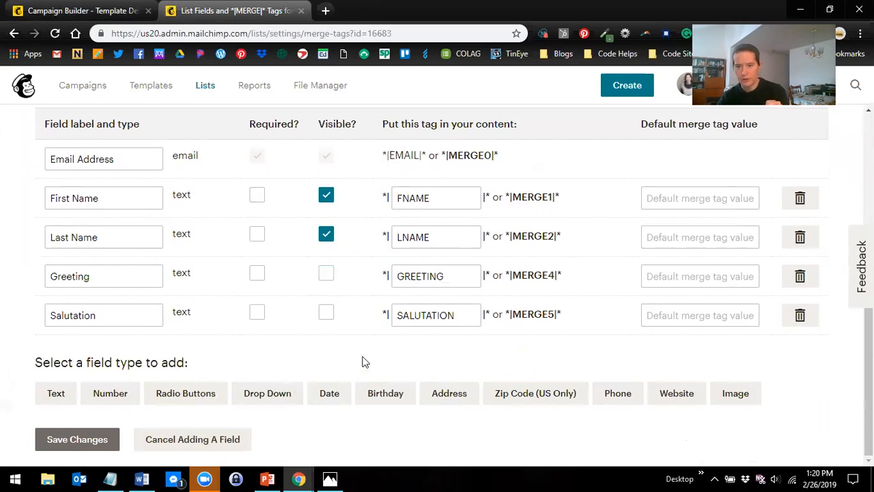
left_click(684, 200)
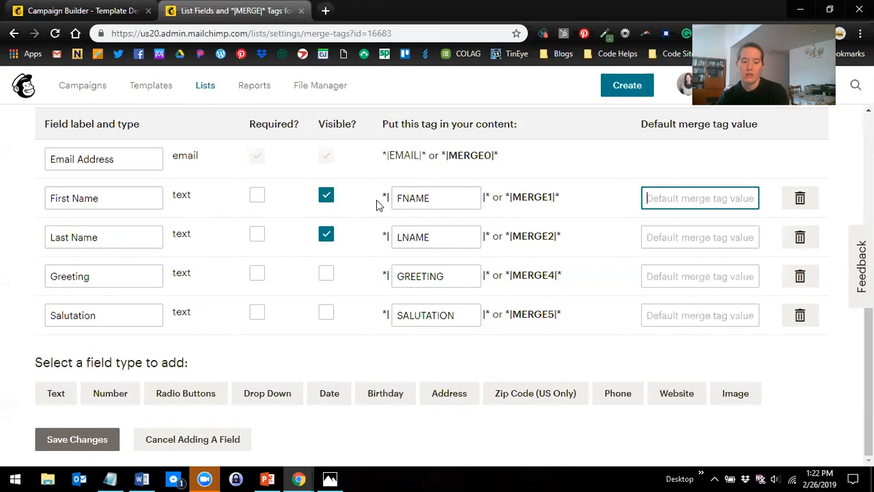
left_click(104, 88)
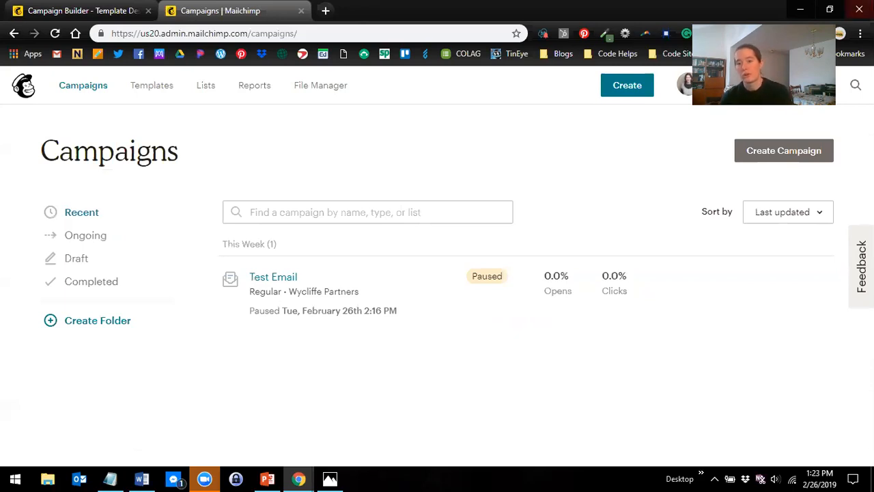
mouse_move(808, 299)
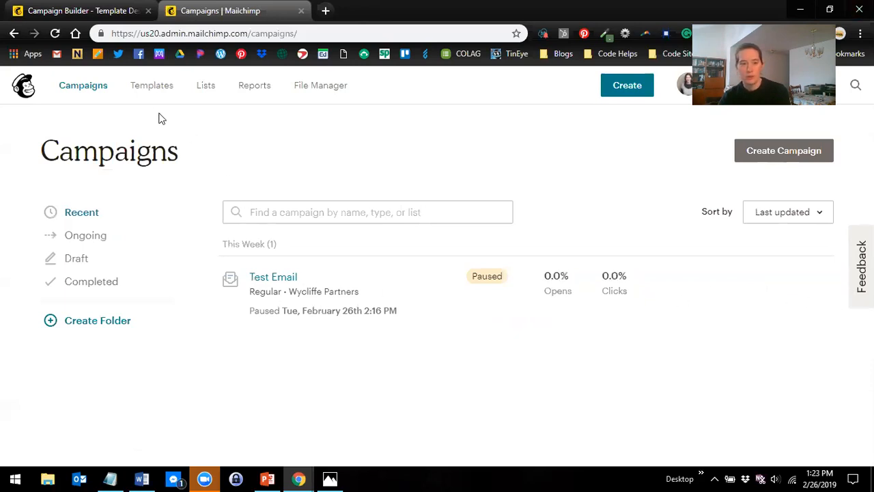
Step: Open the signup forms of the Wycliffe Partners list and look through the available form types
left_click(200, 86)
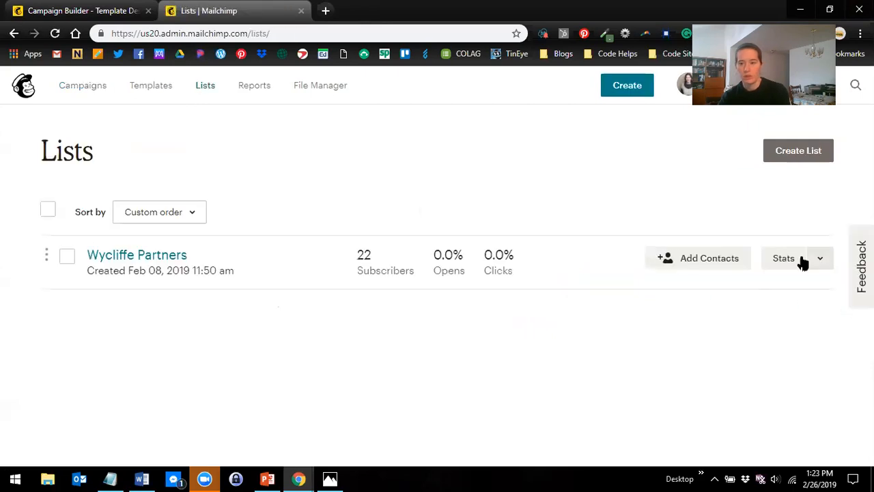
left_click(818, 262)
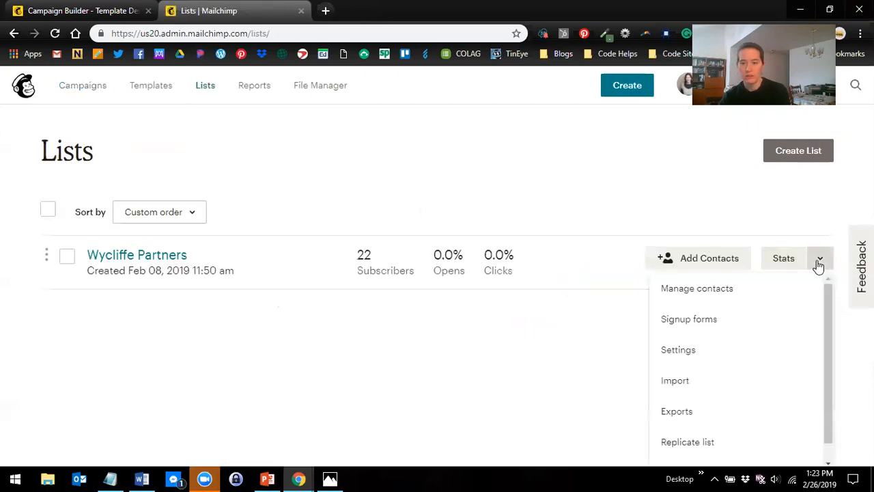
left_click(765, 319)
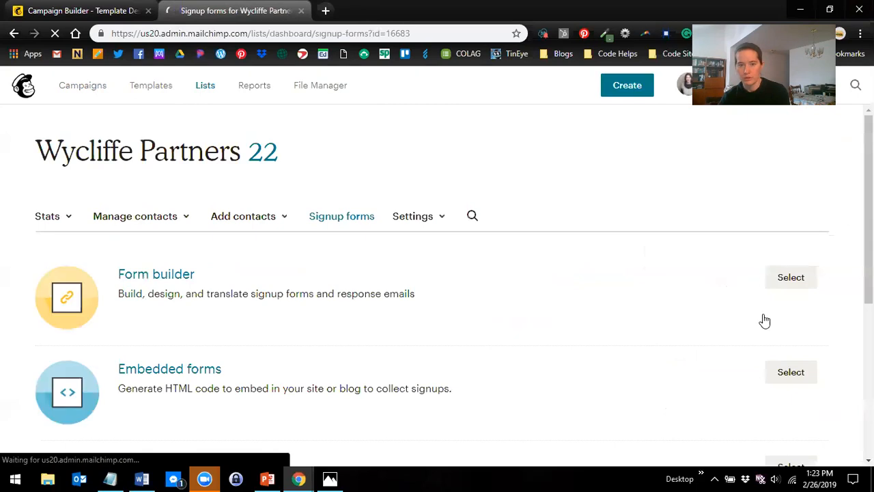
scroll(723, 349, "down", 1)
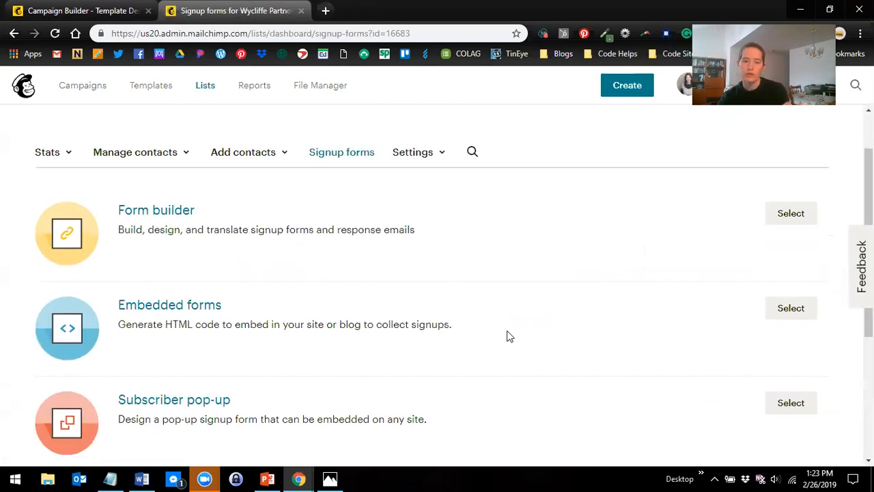
scroll(527, 301, "down", 2)
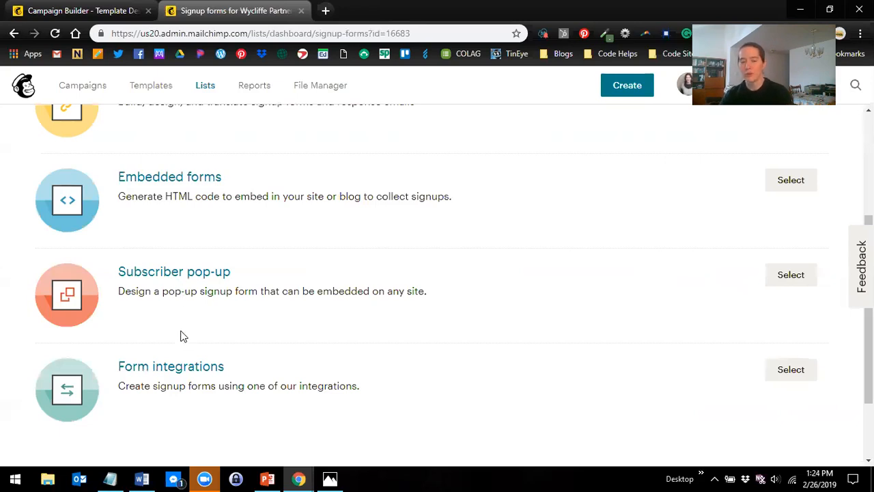
scroll(314, 358, "down", 1)
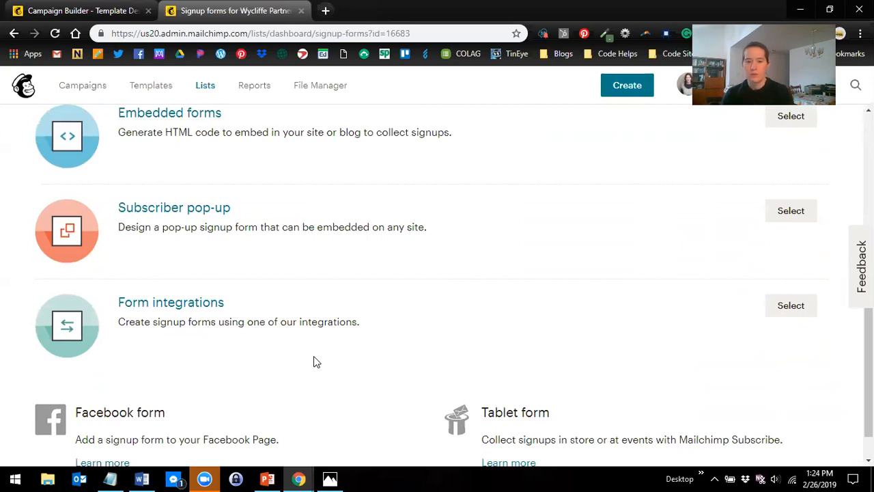
Step: View the form integrations offered for the list and return to the signup forms overview
left_click(779, 312)
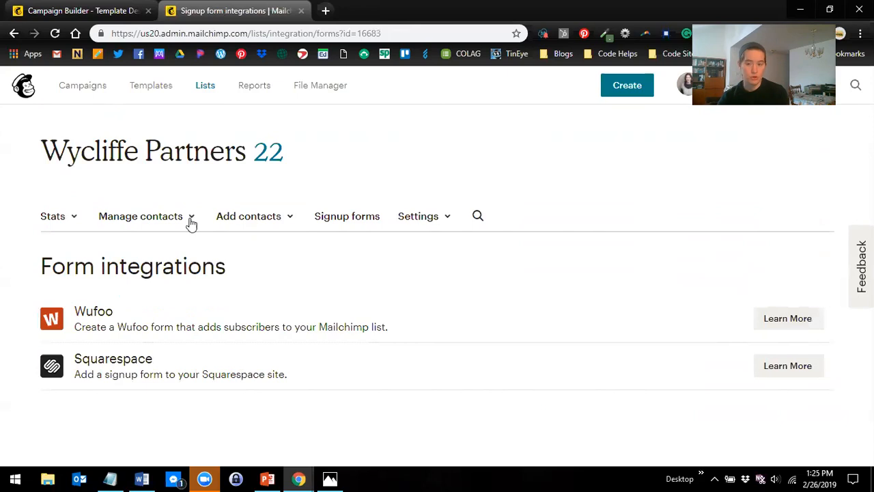
left_click(14, 34)
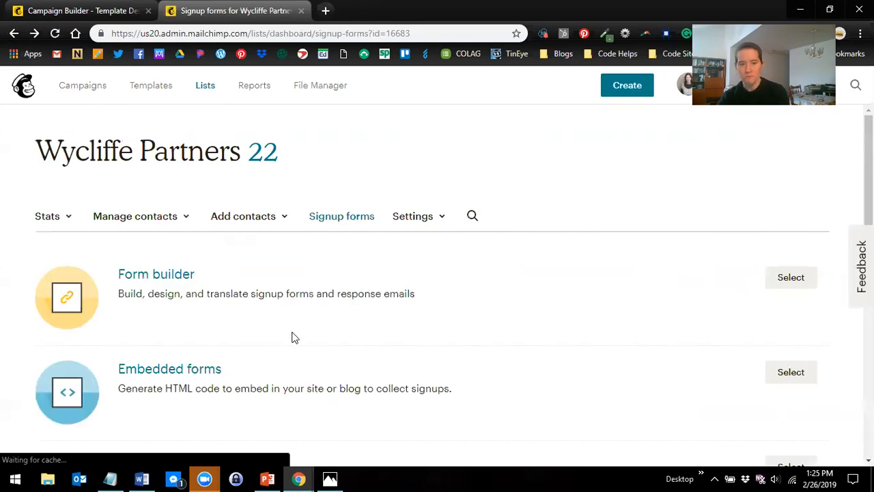
scroll(293, 338, "down", 1)
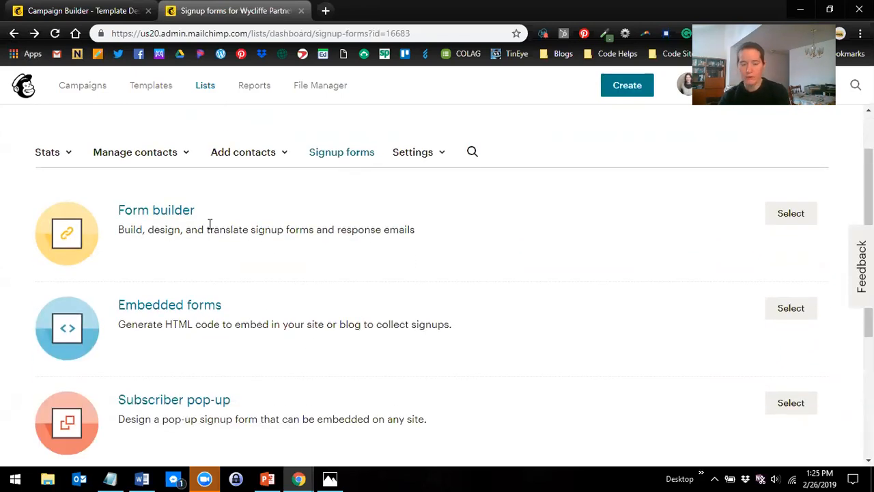
scroll(388, 247, "up", 1)
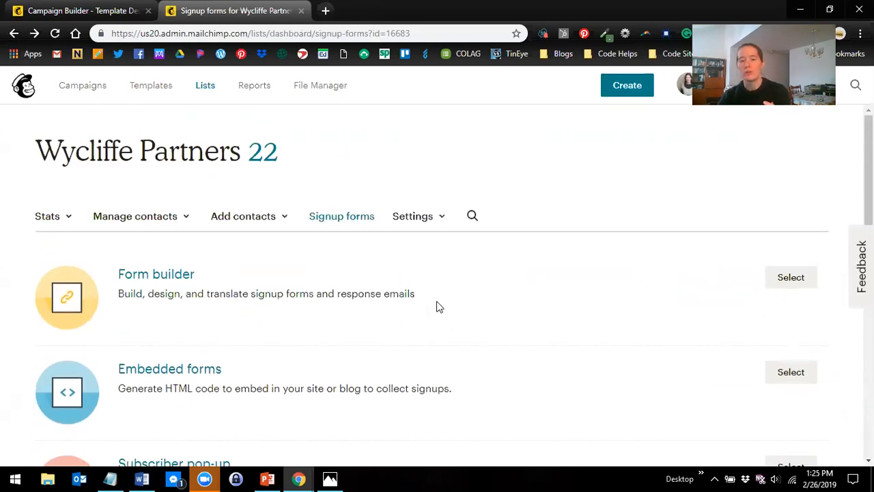
Step: Open the Form builder, choose the Final welcome email, and turn on sending it
left_click(797, 276)
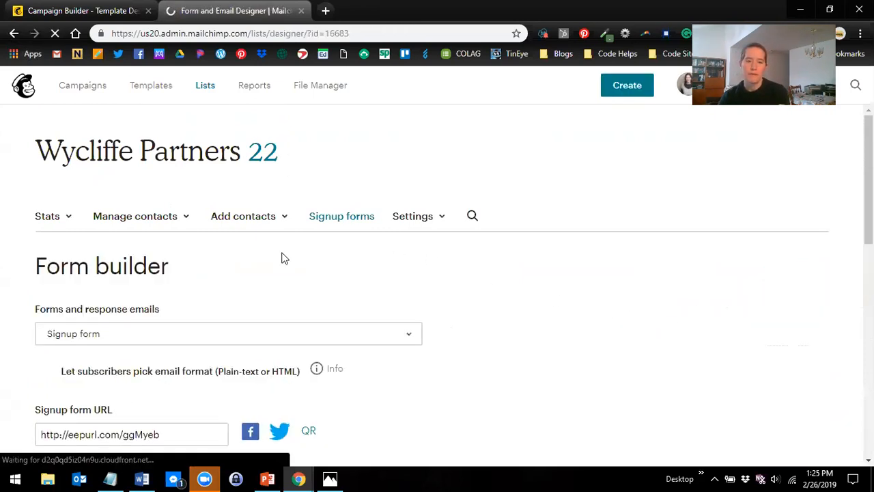
scroll(399, 277, "down", 1)
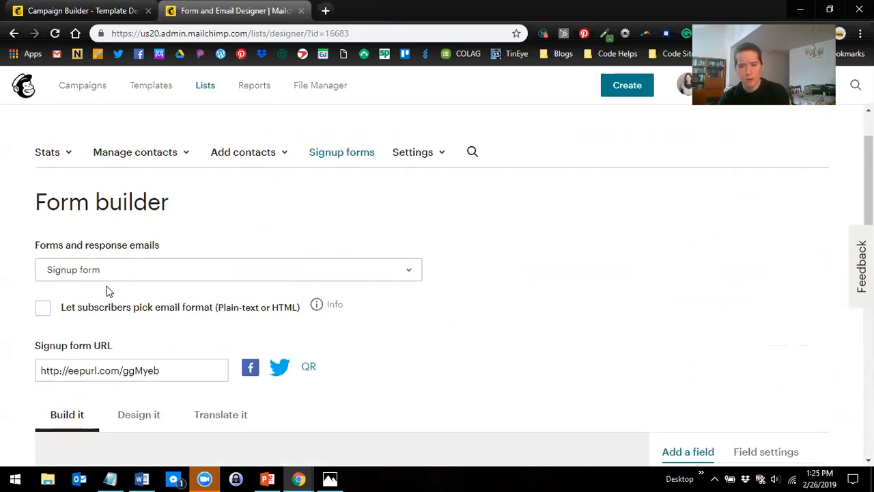
left_click(406, 274)
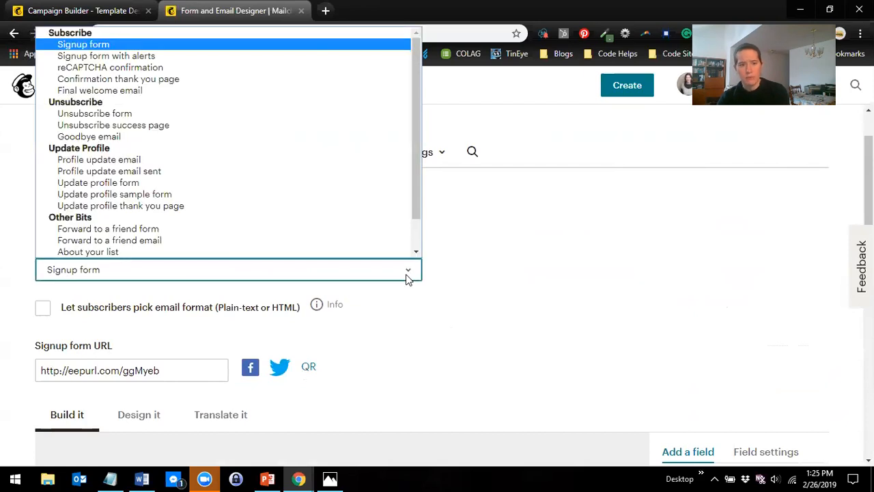
left_click(150, 98)
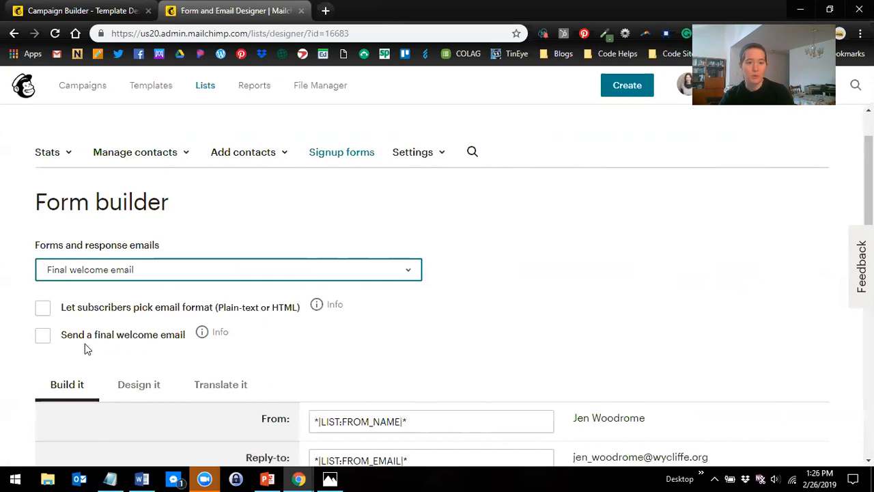
left_click(42, 339)
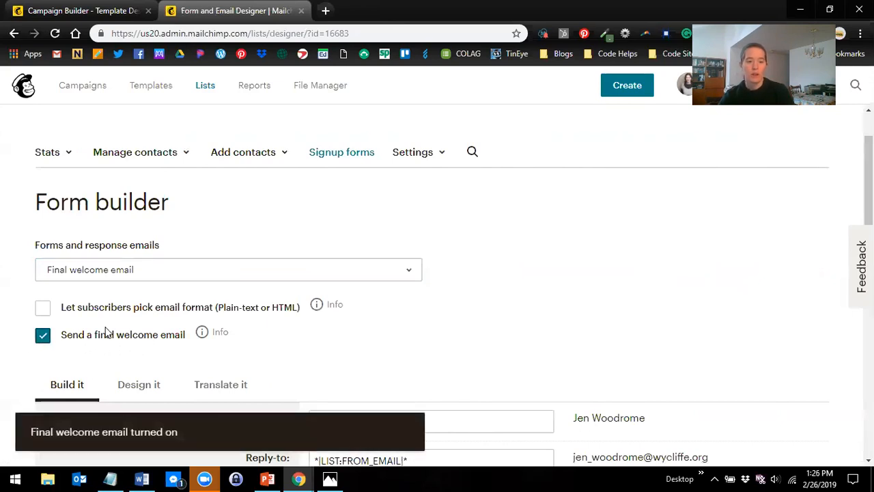
Step: Examine the final welcome email's From, Reply-to and Subject merge tags and its message body down to the unsubscribe and contact lines
scroll(101, 350, "down", 1)
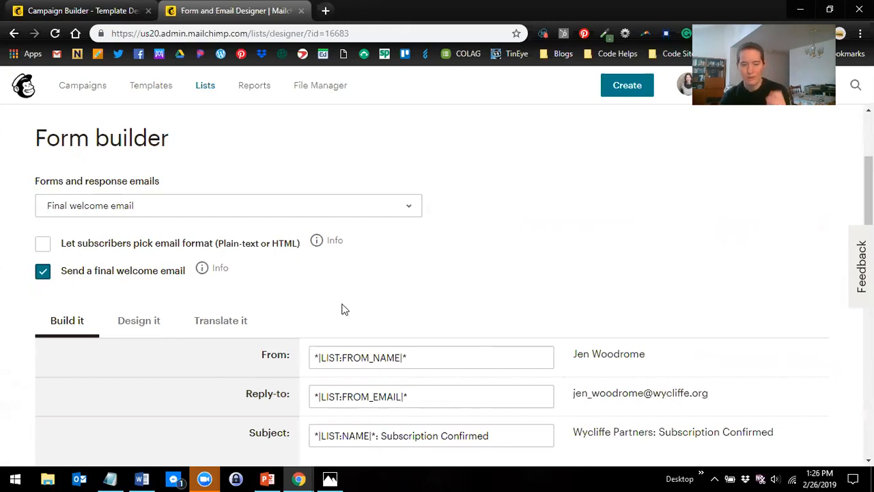
scroll(343, 310, "down", 3)
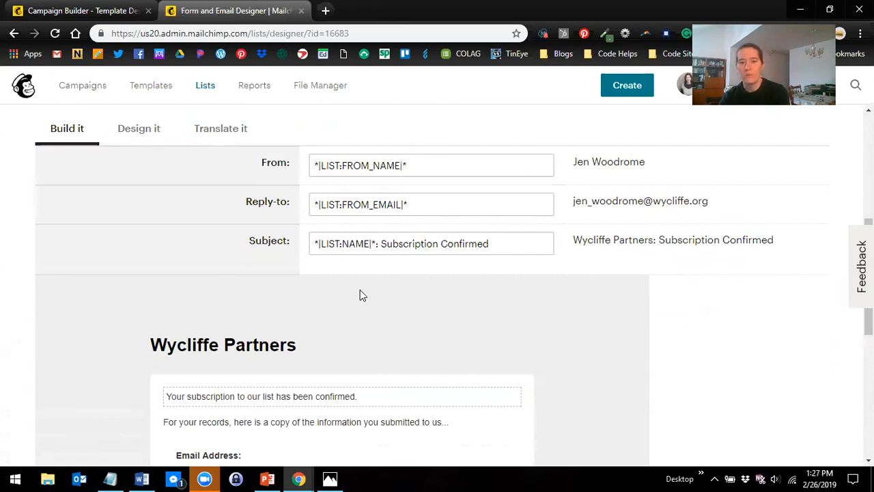
scroll(386, 288, "down", 1)
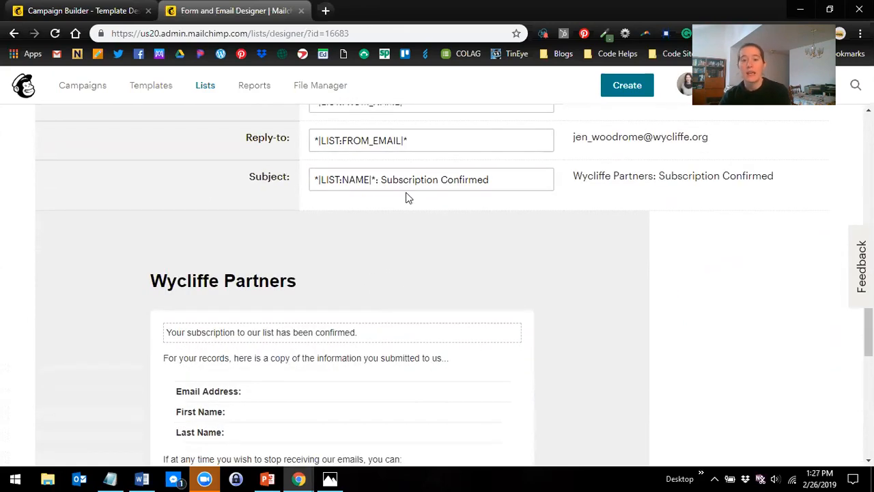
left_click(460, 179)
left_click(491, 180)
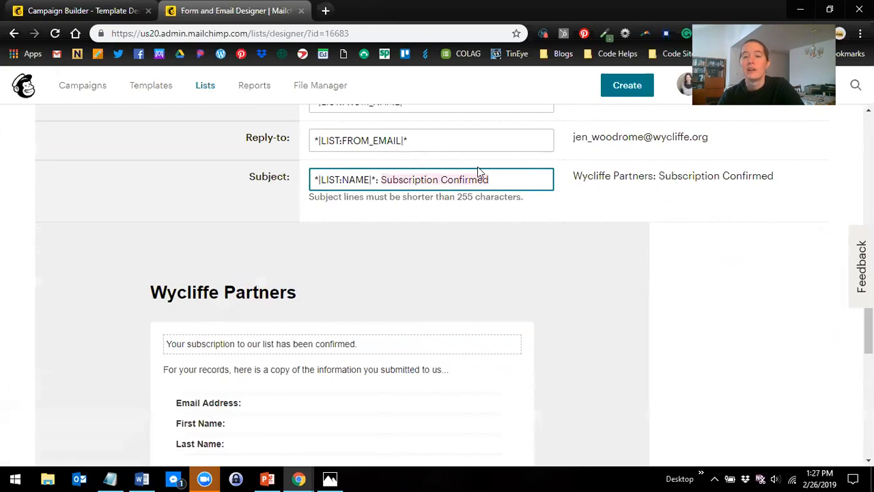
left_click(491, 179)
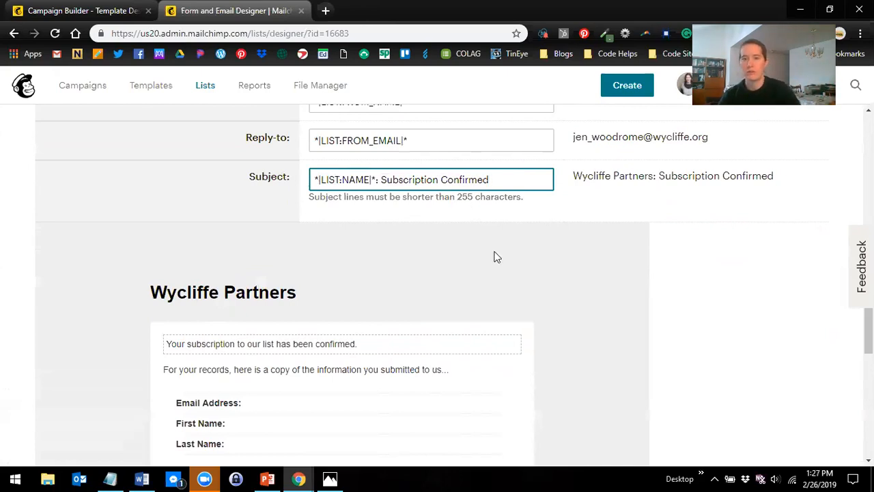
left_click(736, 312)
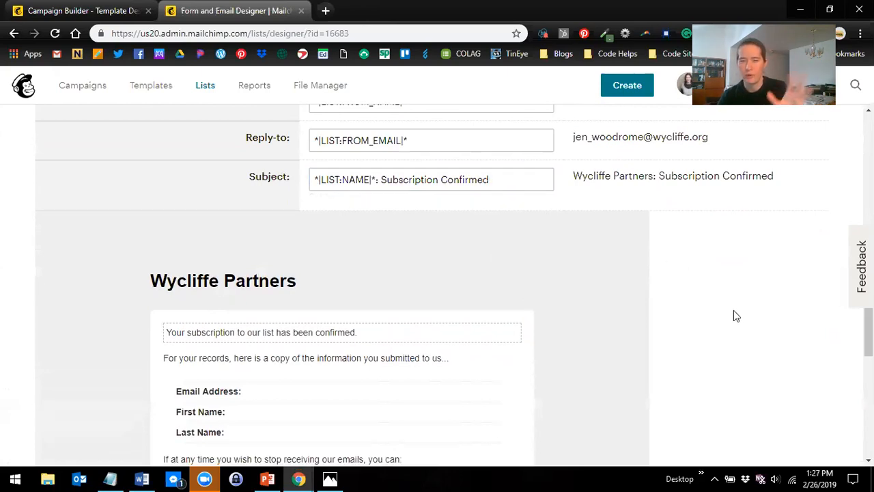
scroll(731, 322, "down", 2)
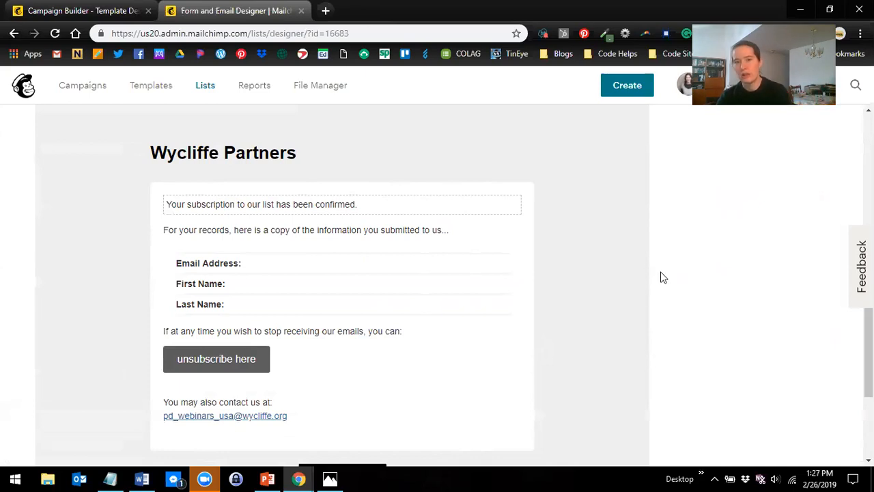
Step: Open the design settings of the final welcome email and set the page background colour to black, #000
scroll(325, 337, "up", 4)
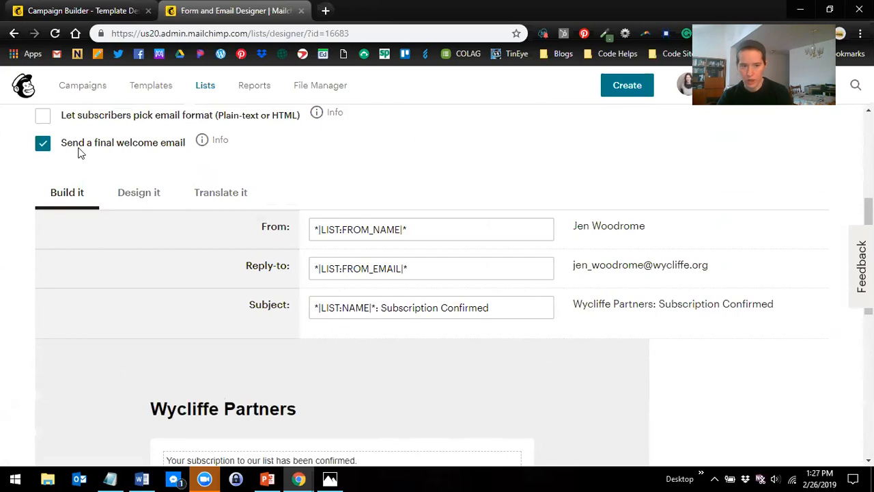
scroll(403, 362, "down", 2)
scroll(439, 401, "down", 1)
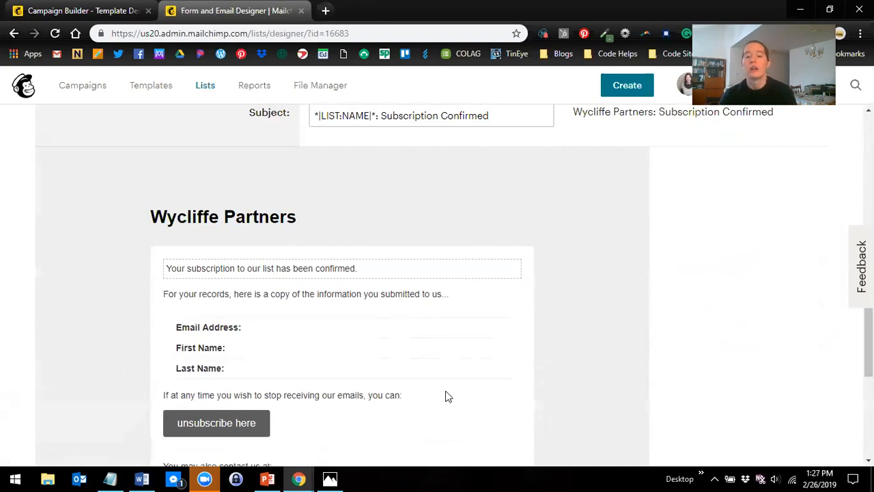
mouse_move(209, 216)
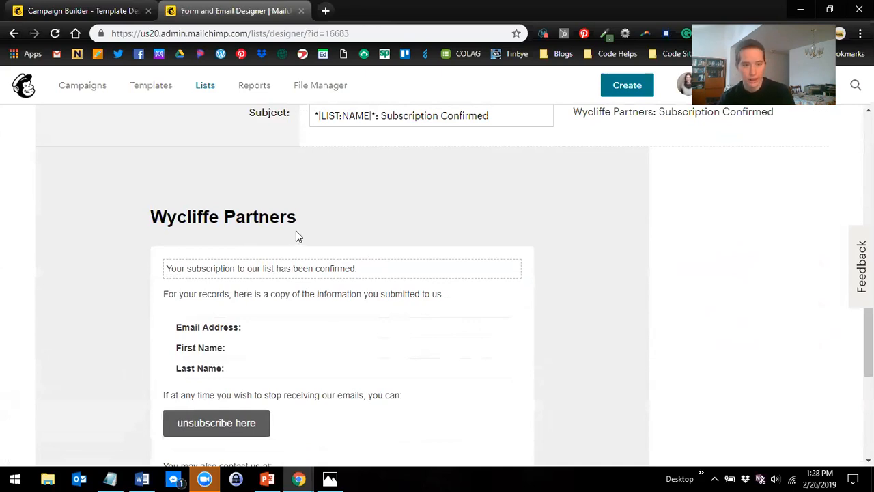
scroll(297, 234, "up", 3)
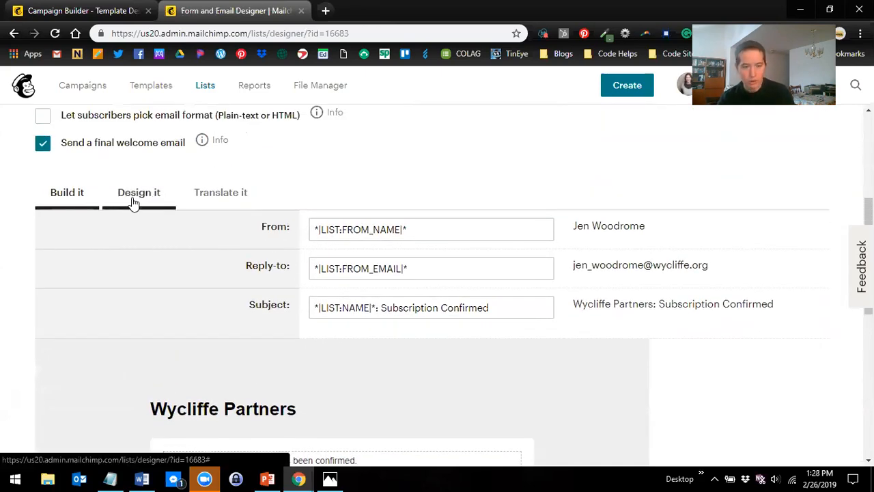
left_click(140, 194)
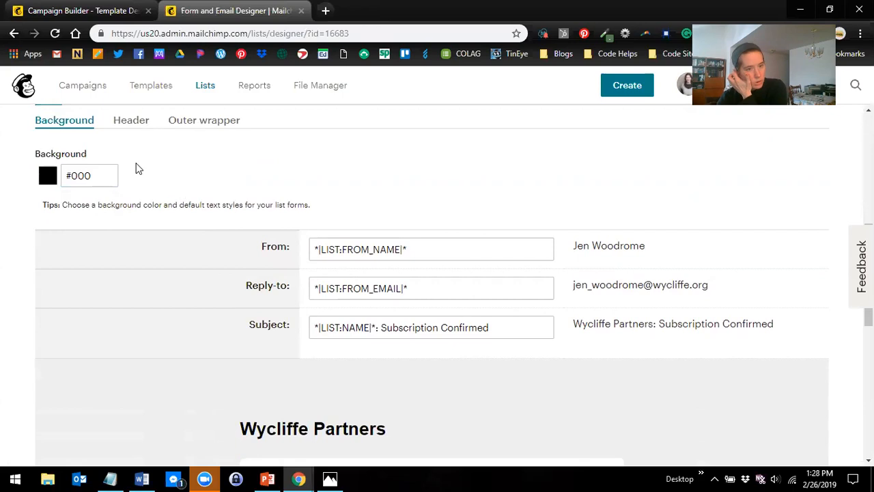
left_click(63, 173)
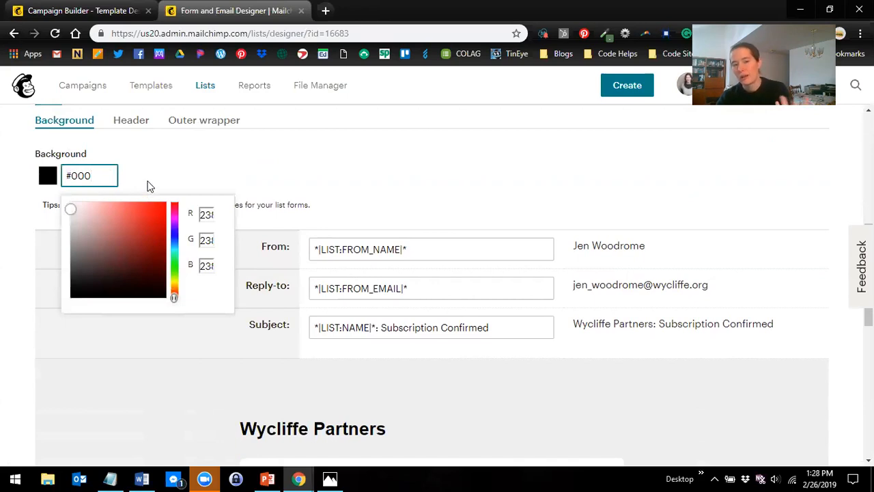
left_click(229, 161)
scroll(335, 265, "up", 3)
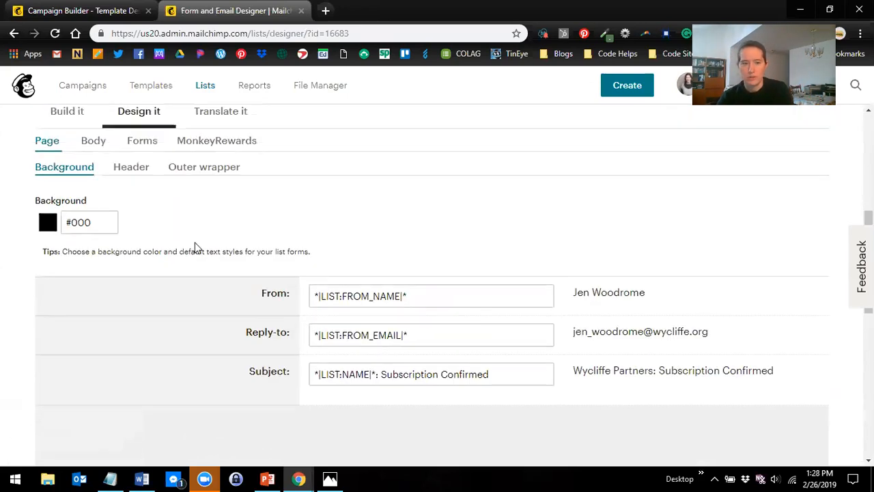
left_click(100, 239)
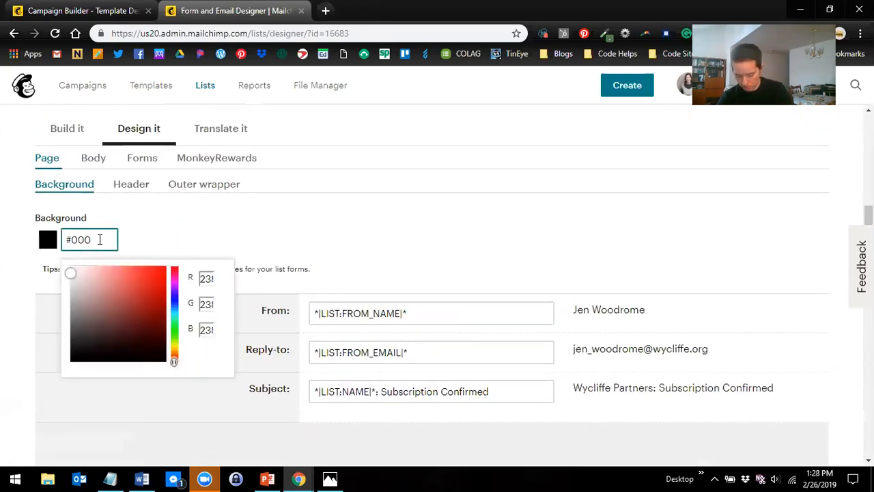
scroll(429, 295, "down", 3)
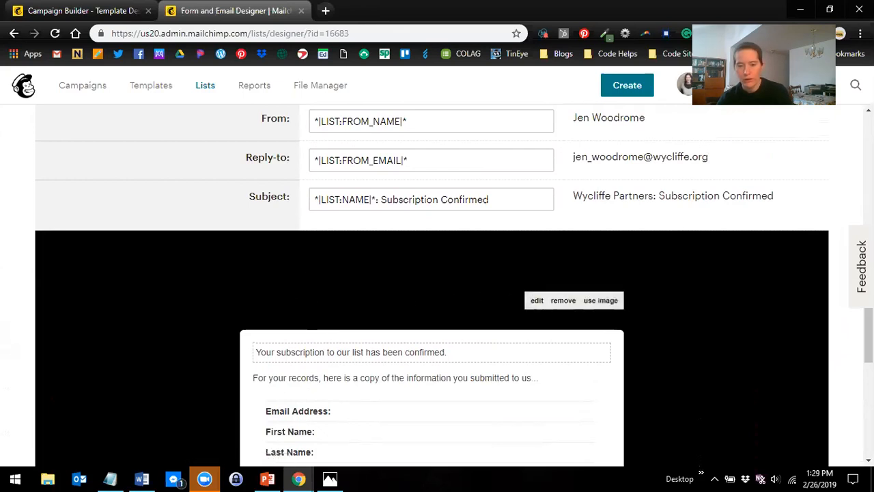
Step: Format the Wycliffe Partners header text of the email in white Verdana and save the content
left_click(536, 301)
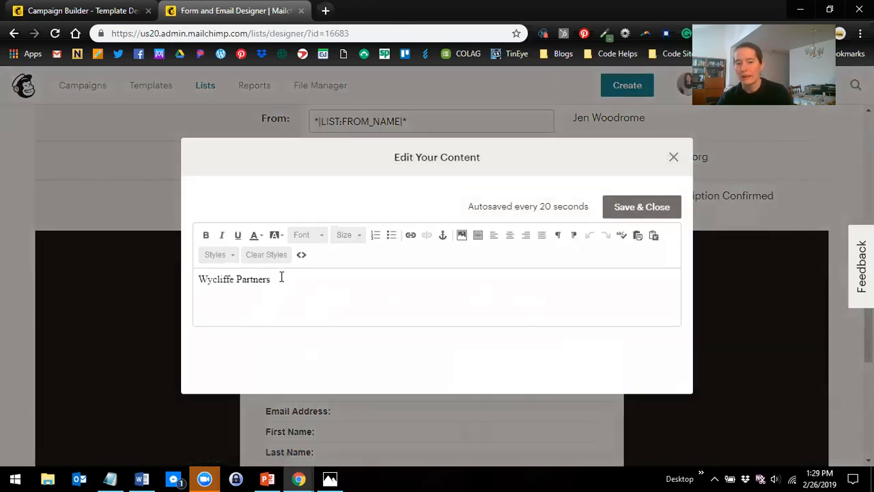
left_click_drag(276, 280, 190, 285)
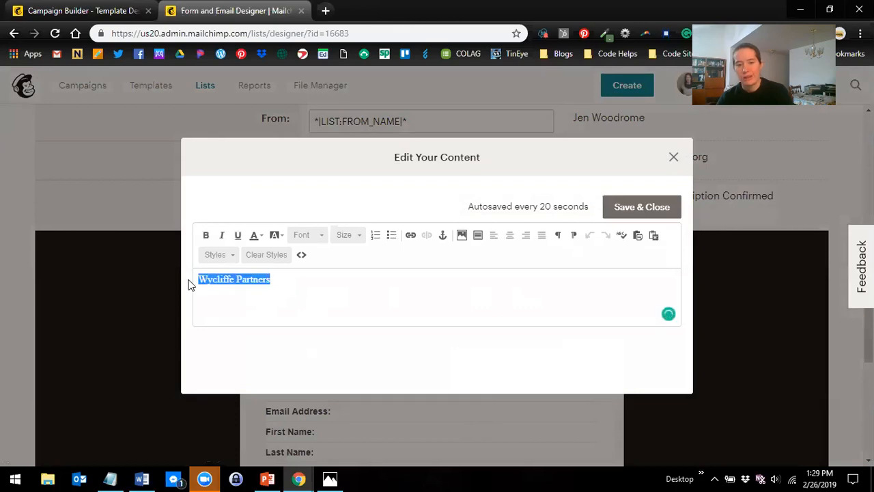
left_click(256, 236)
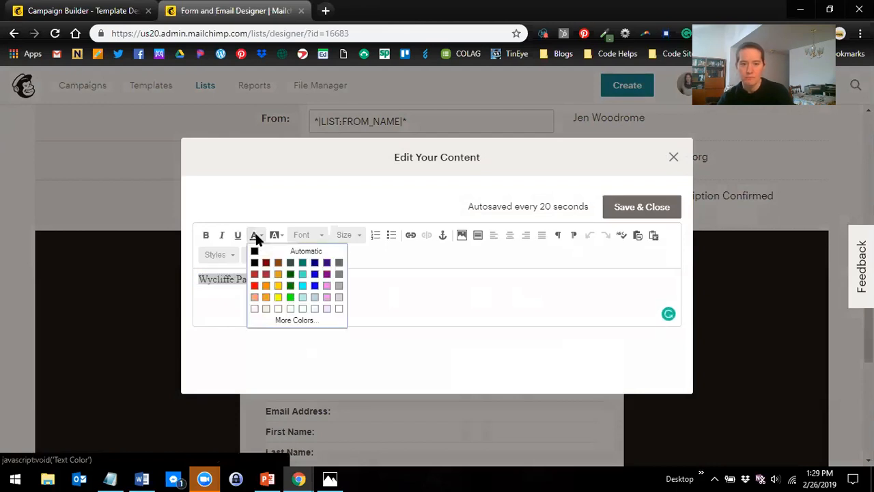
left_click(338, 309)
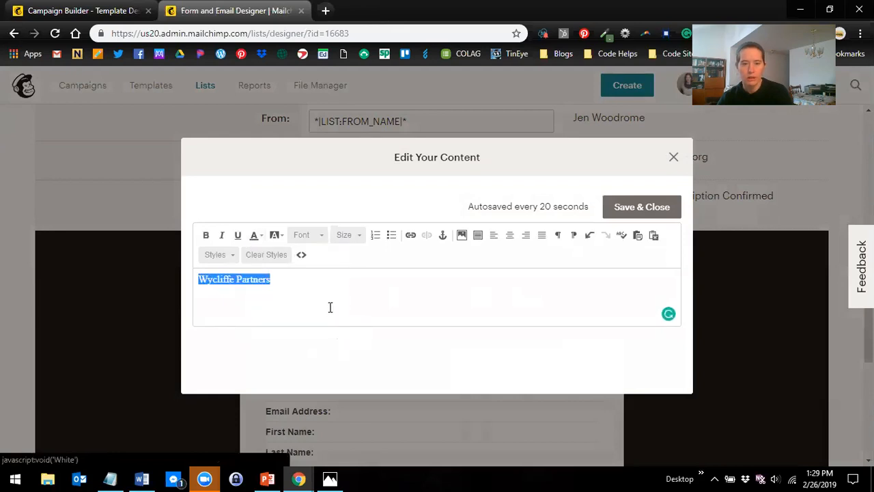
left_click(315, 235)
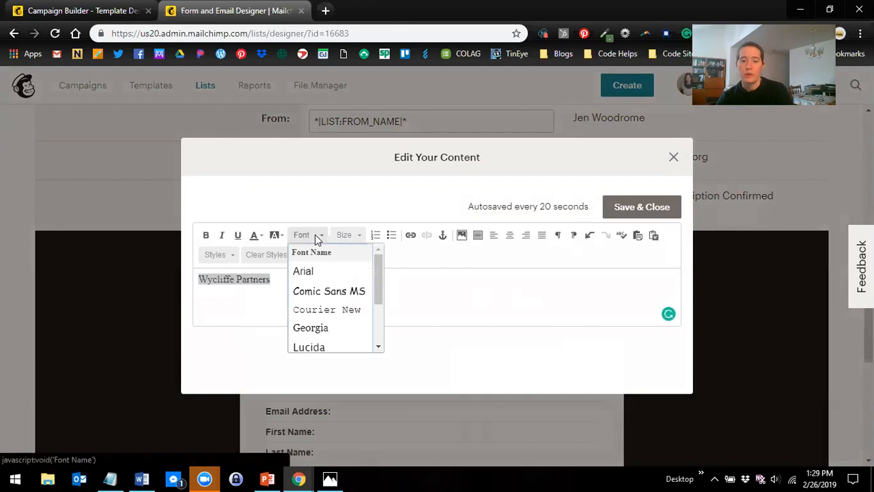
scroll(329, 322, "down", 4)
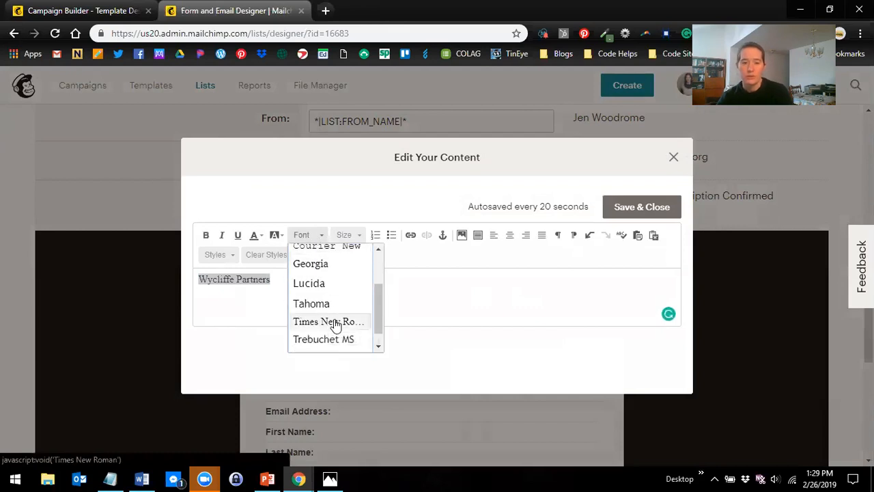
left_click(328, 341)
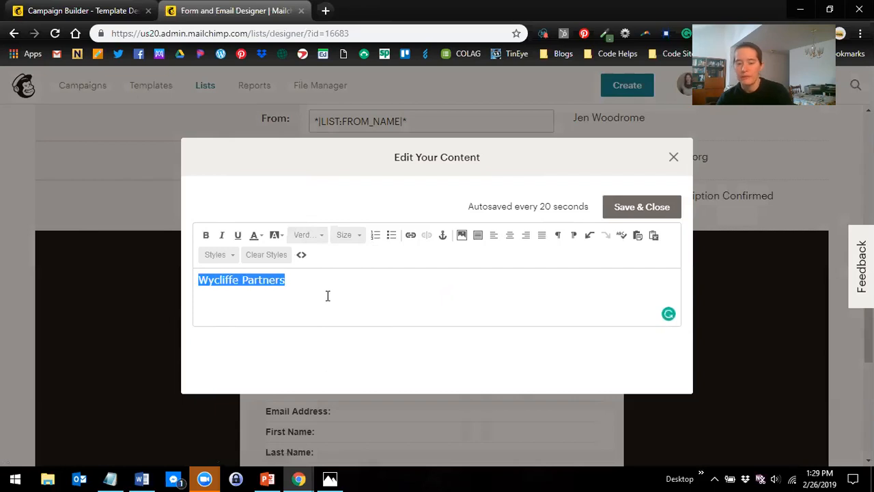
key("Delete")
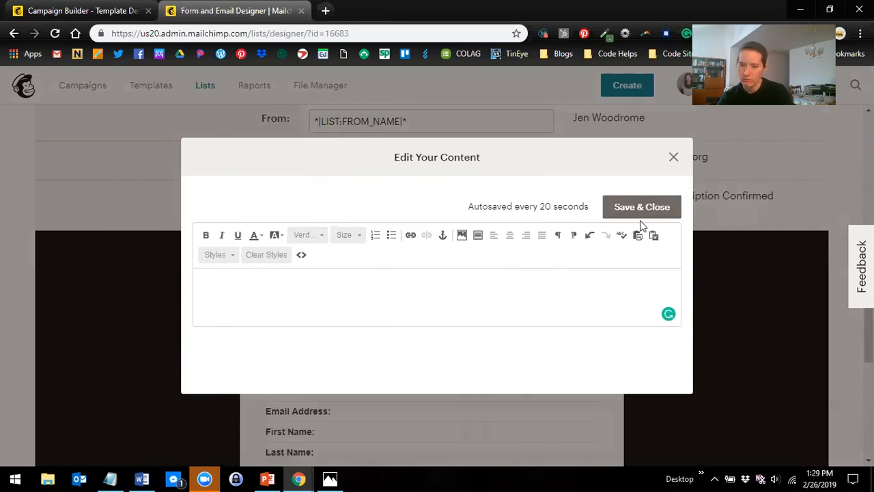
left_click(620, 207)
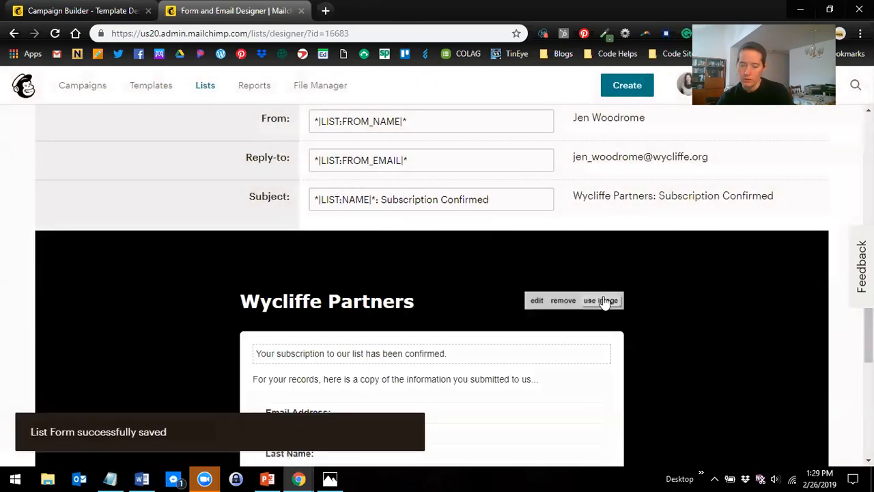
Step: Examine the restyled email preview, the body's foreground settings, and the page header's font size, line height and margin options
scroll(604, 304, "down", 1)
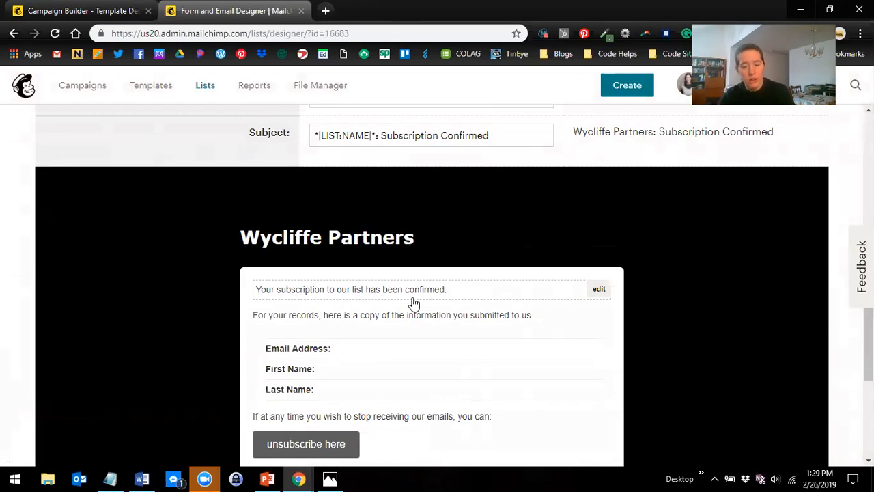
mouse_move(556, 296)
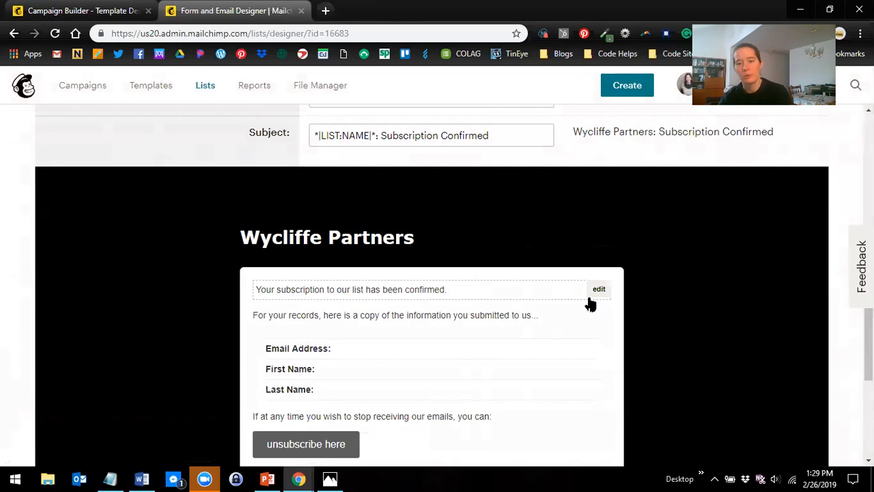
scroll(538, 310, "up", 1)
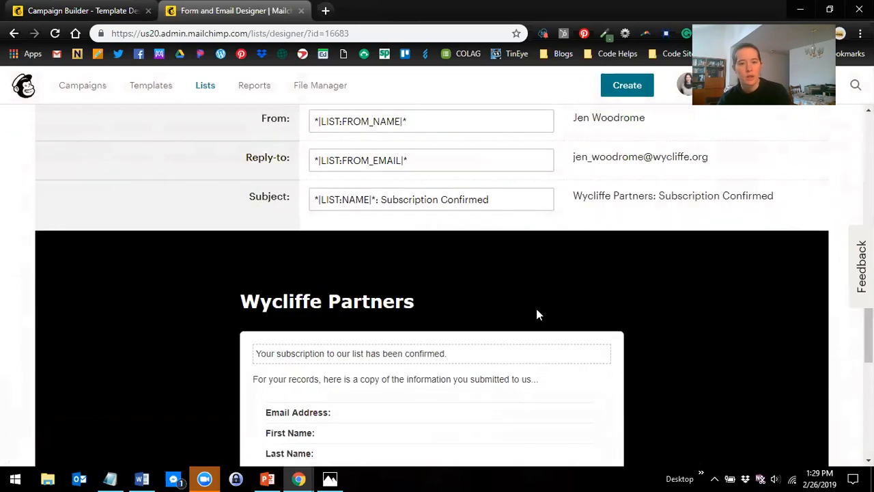
scroll(219, 301, "up", 3)
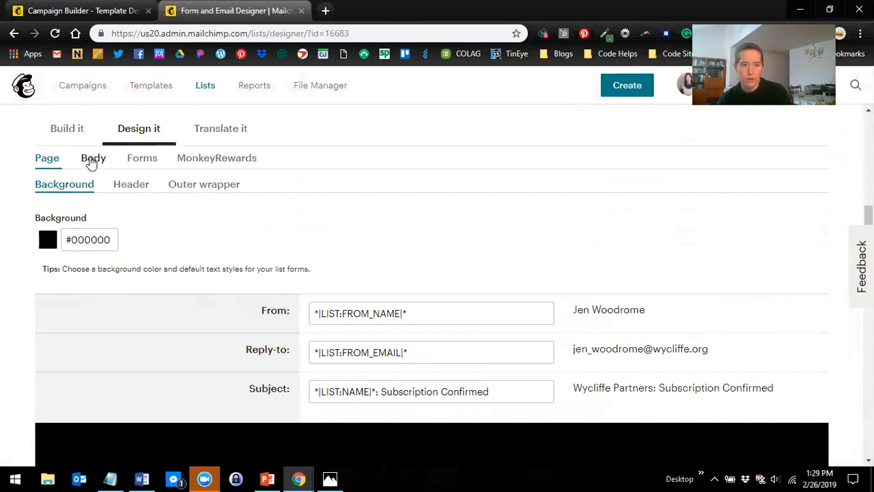
left_click(96, 160)
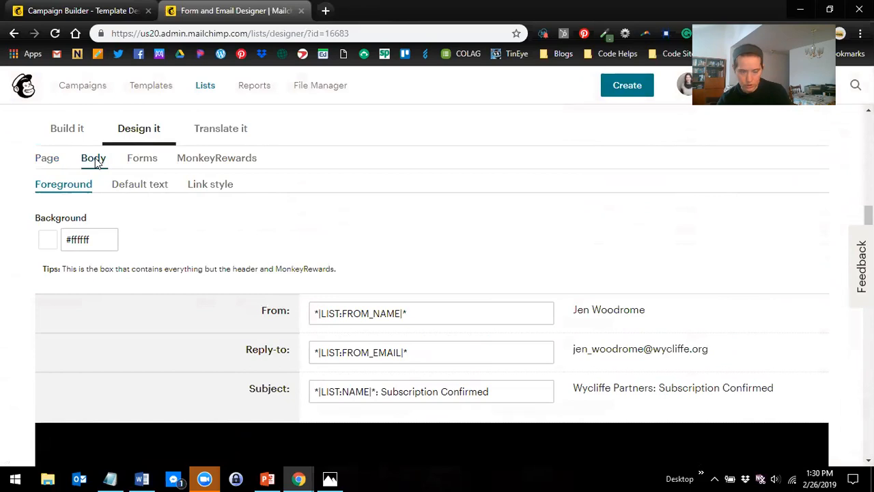
left_click(48, 157)
left_click(131, 184)
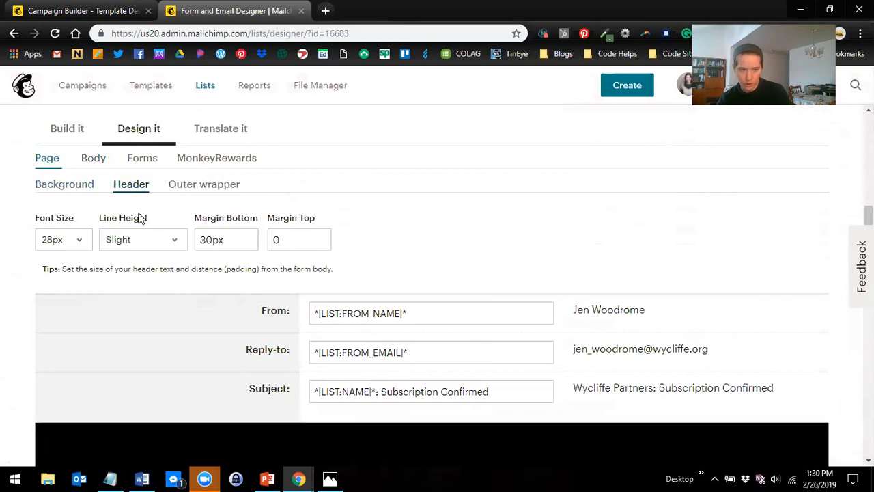
scroll(228, 289, "down", 3)
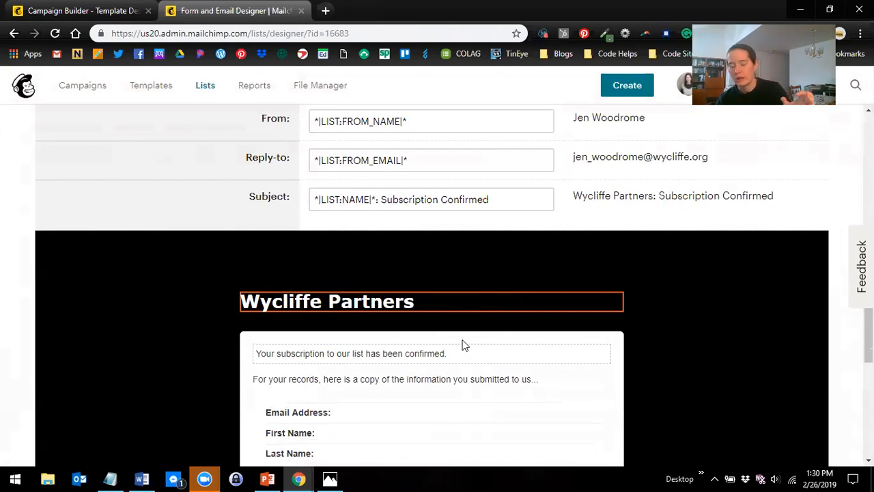
scroll(483, 382, "up", 2)
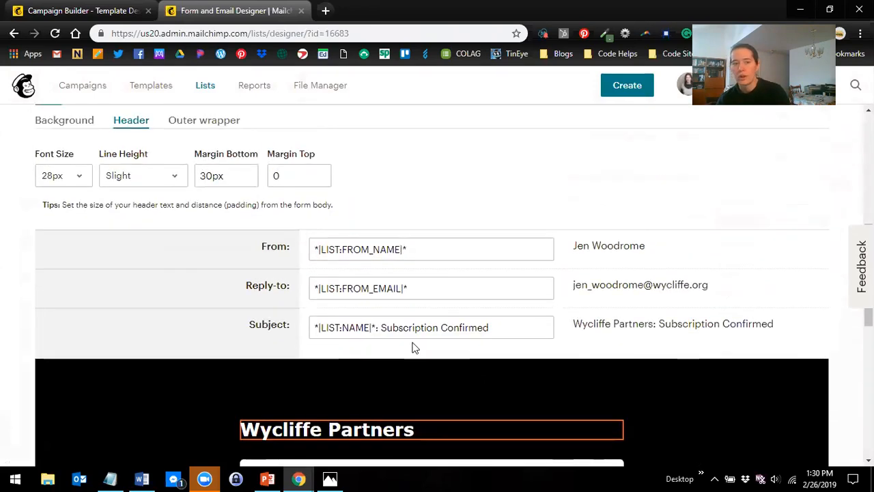
scroll(77, 161, "down", 1)
scroll(203, 277, "up", 1)
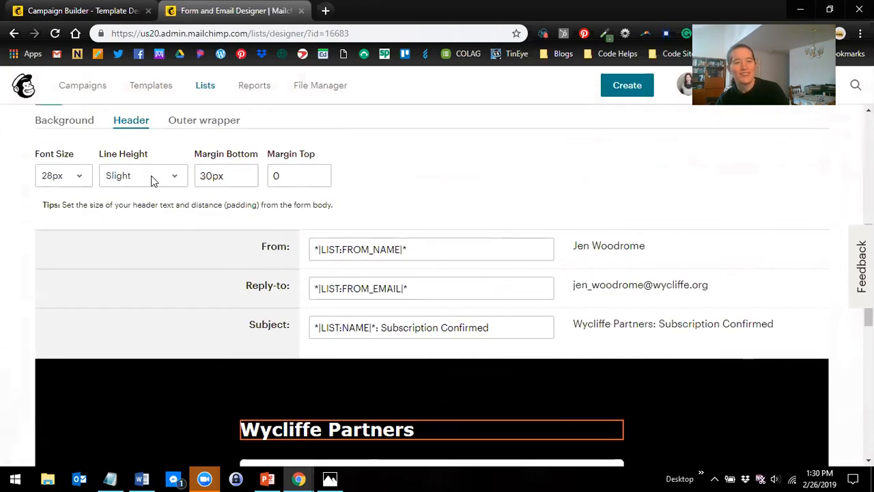
mouse_move(375, 429)
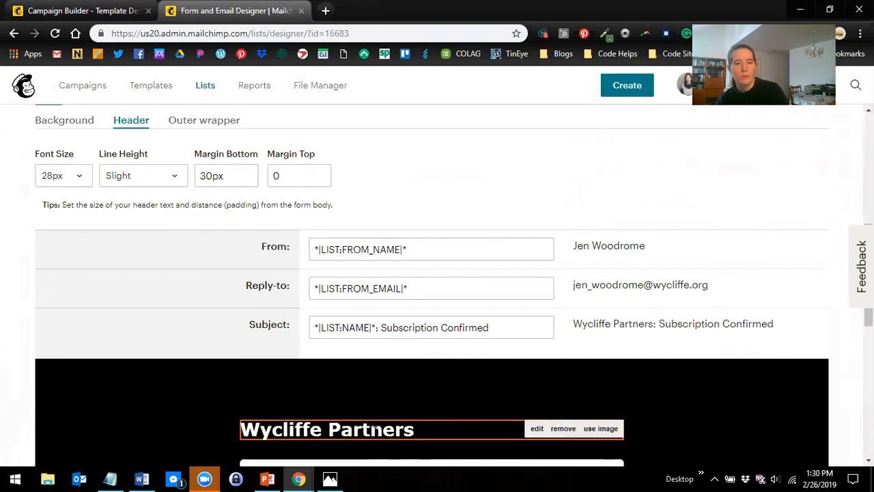
Step: Set the background colour of the page's outer wrapper to #039da6 and check it in the email preview
left_click(219, 126)
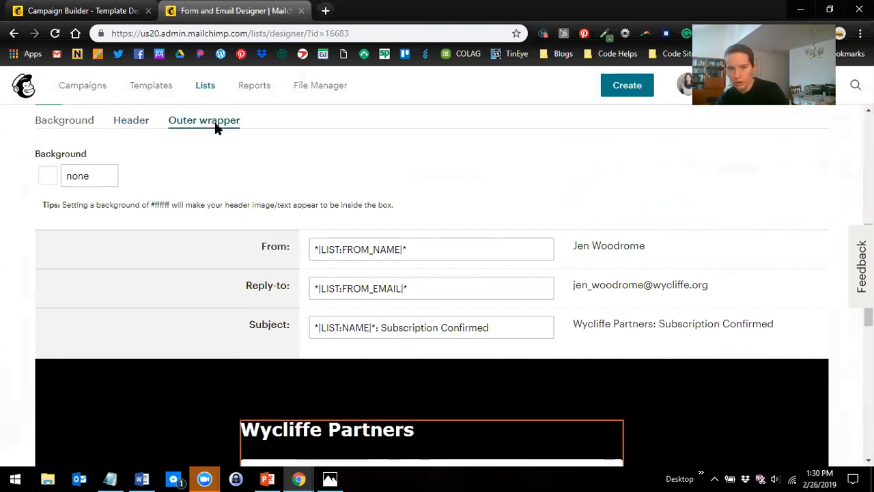
scroll(250, 203, "down", 10)
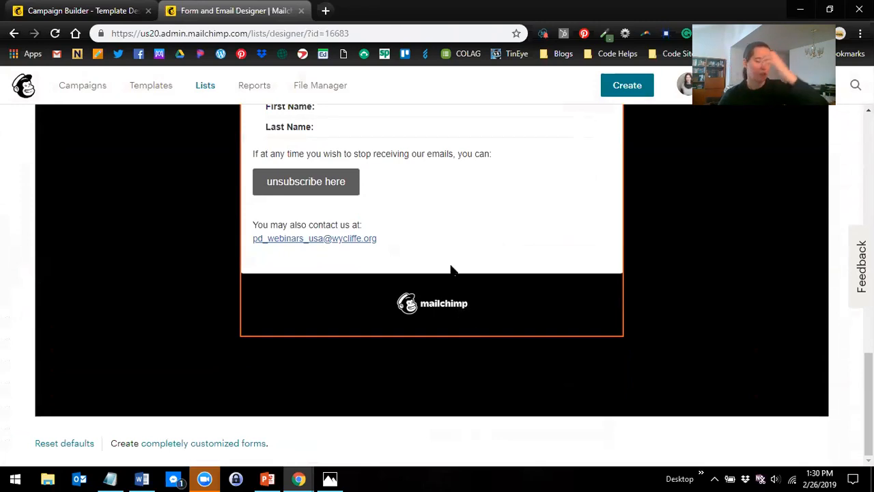
scroll(455, 244, "up", 4)
scroll(398, 247, "up", 3)
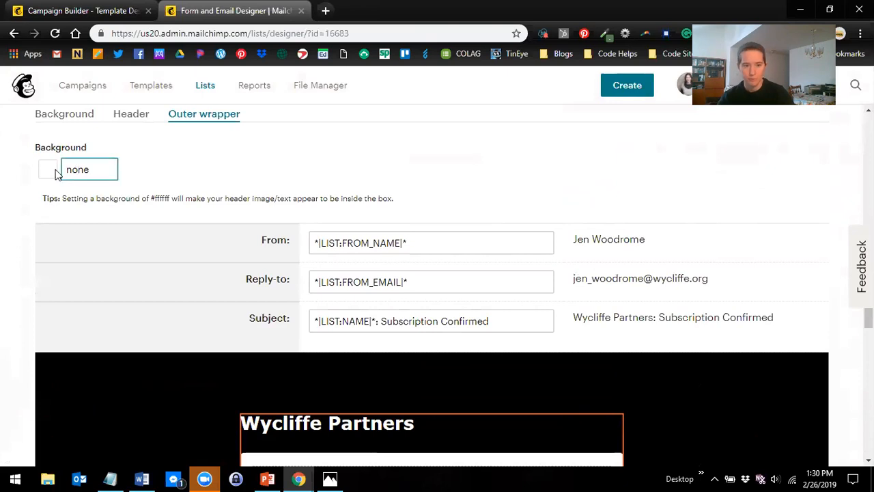
left_click(75, 170)
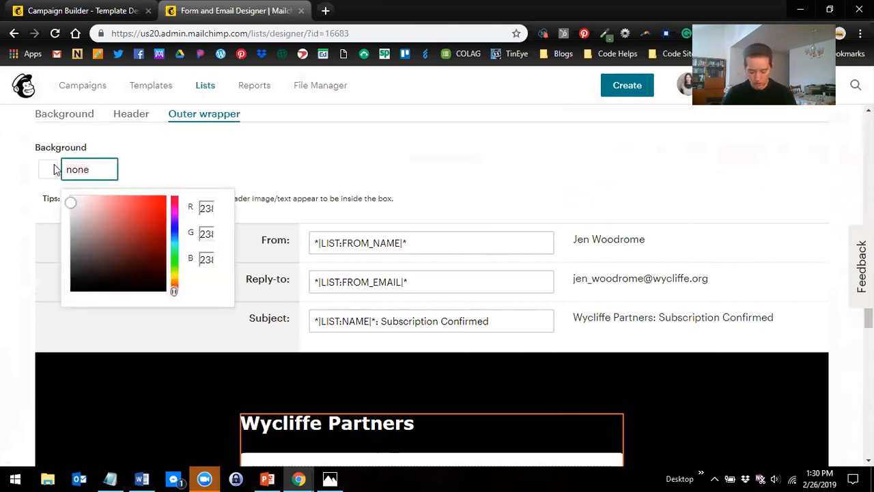
type("#0")
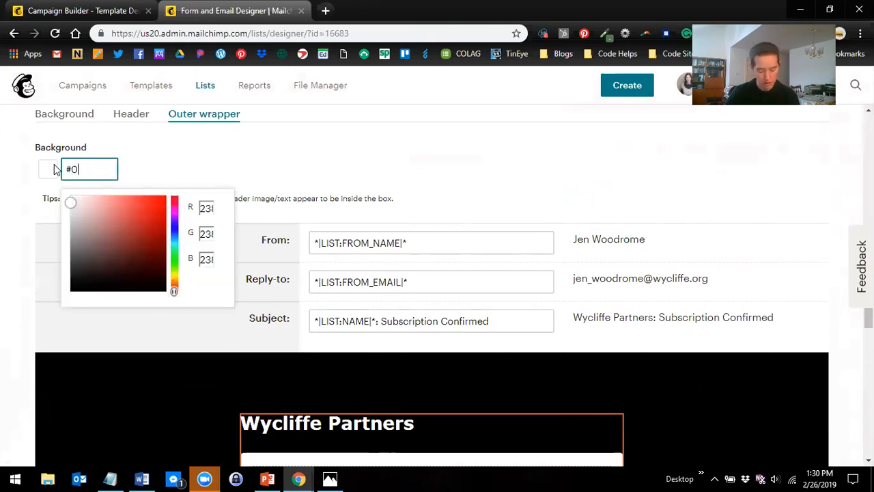
type("39da6")
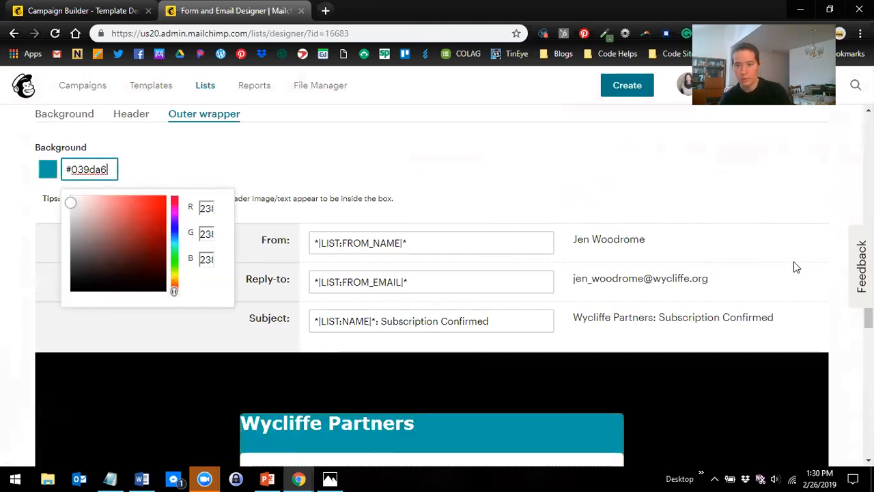
scroll(796, 266, "down", 3)
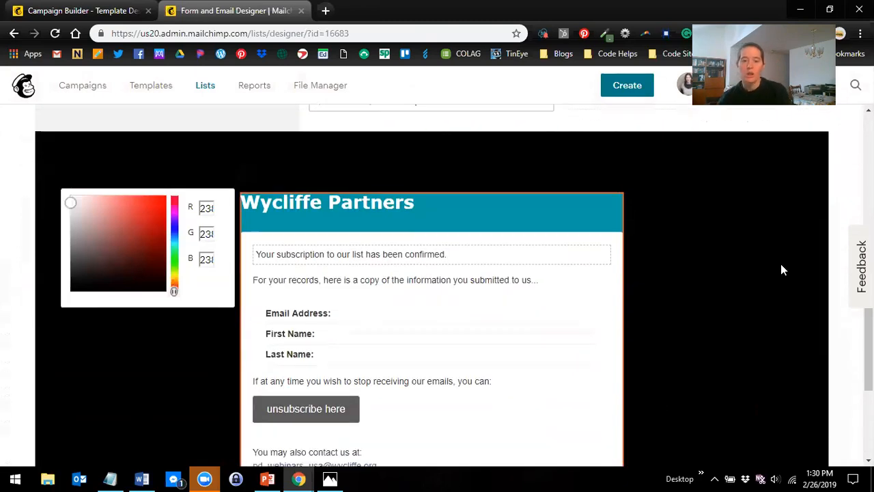
Step: Examine the email preview down to its footer, open the page header settings, and compare the header's margins with its spacing in the preview
scroll(783, 268, "down", 4)
scroll(574, 283, "up", 2)
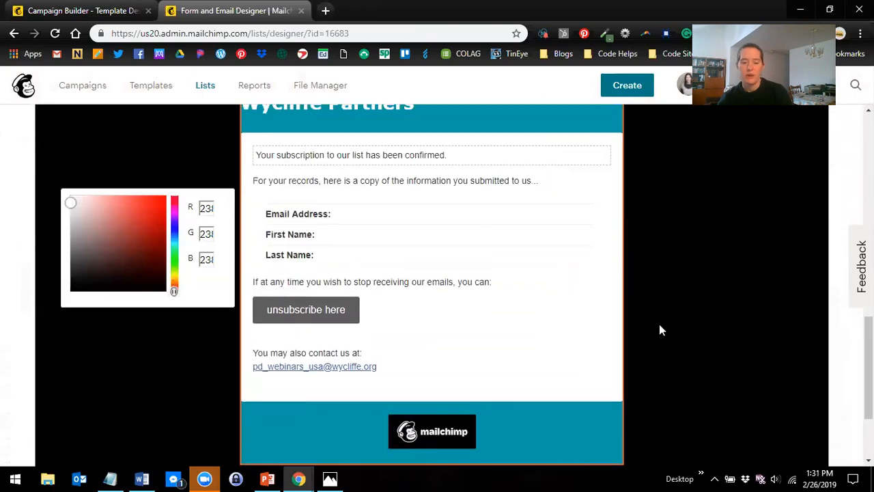
scroll(659, 324, "up", 5)
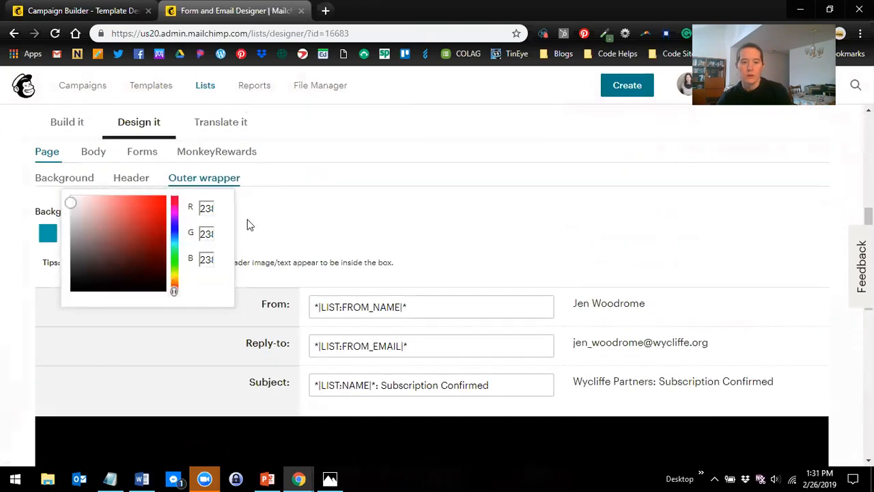
left_click(325, 232)
left_click(131, 178)
scroll(478, 260, "down", 2)
scroll(451, 267, "up", 1)
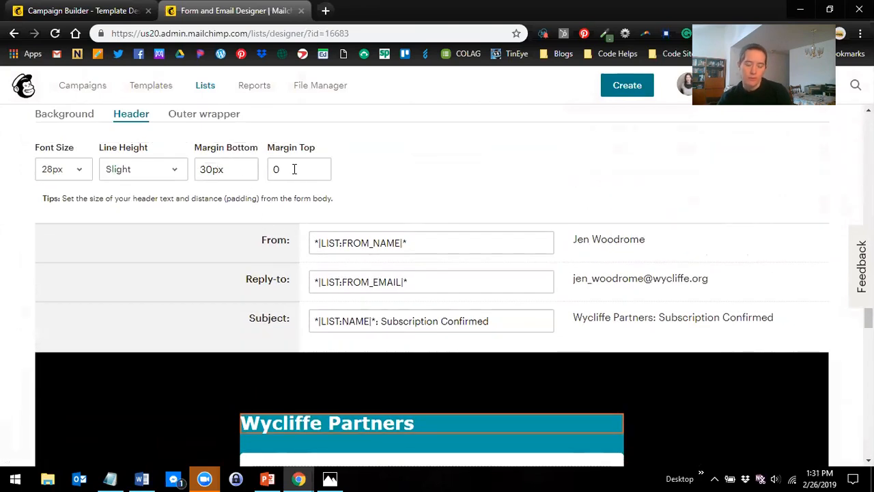
scroll(334, 287, "down", 2)
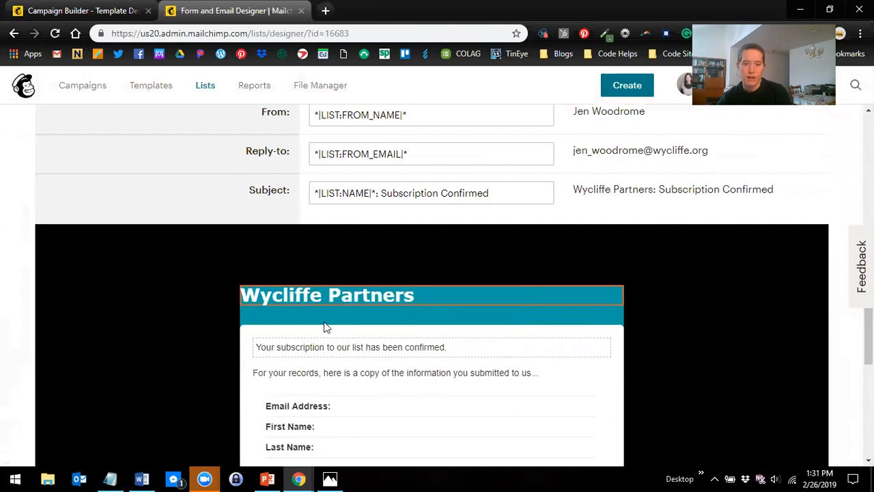
scroll(332, 332, "up", 1)
scroll(335, 335, "down", 1)
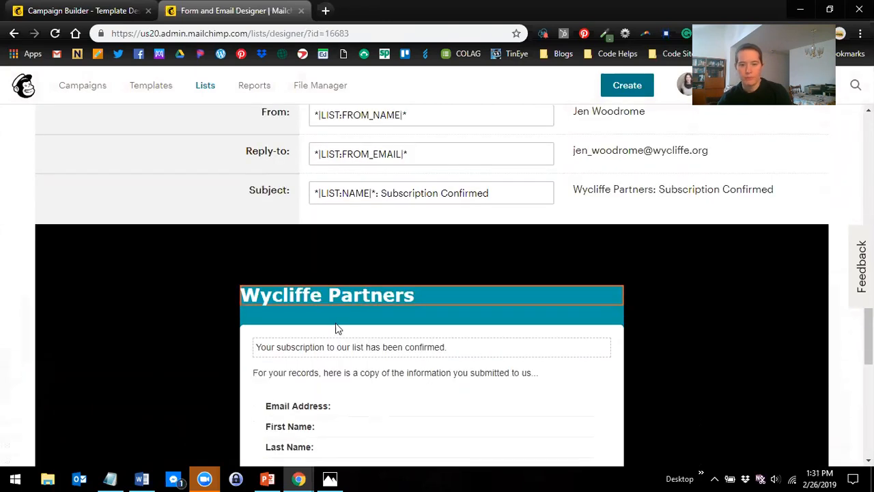
scroll(347, 312, "up", 1)
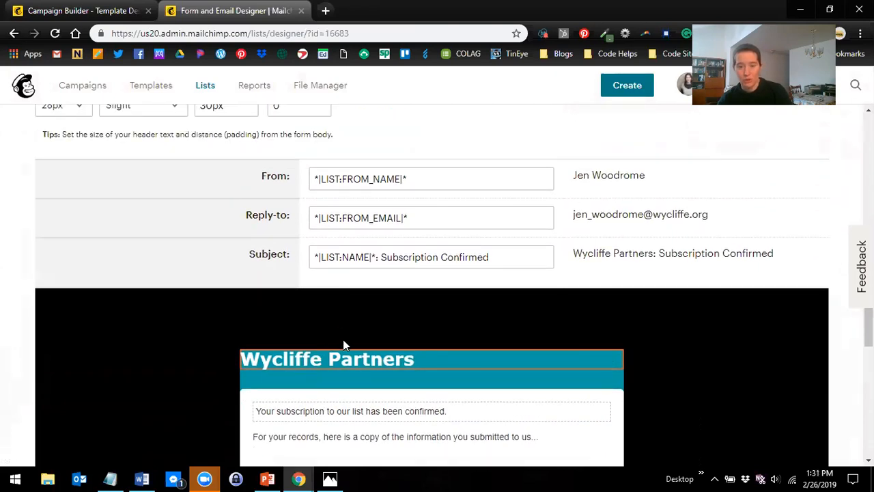
Step: Set the page header's top margin to 20 and its bottom margin to 20px, and check the spacing in the email preview
scroll(321, 371, "up", 2)
left_click(274, 234)
type("2")
left_click_drag(205, 234, 198, 233)
type("2")
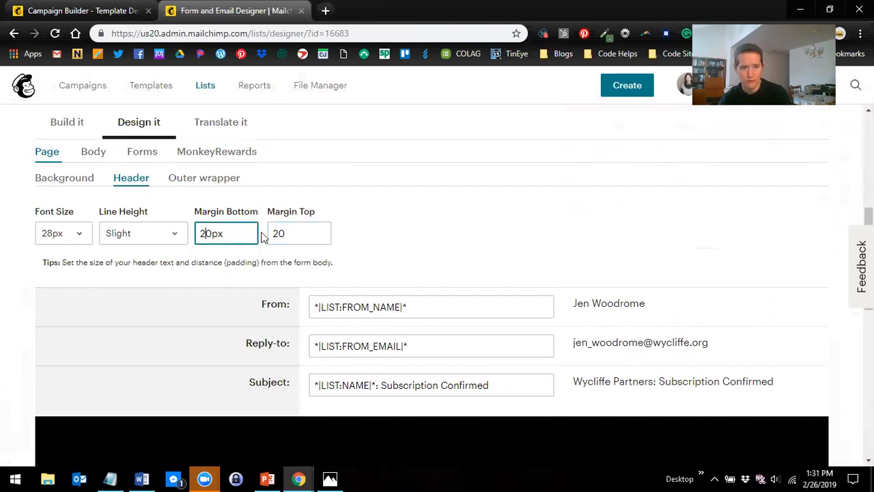
left_click(304, 234)
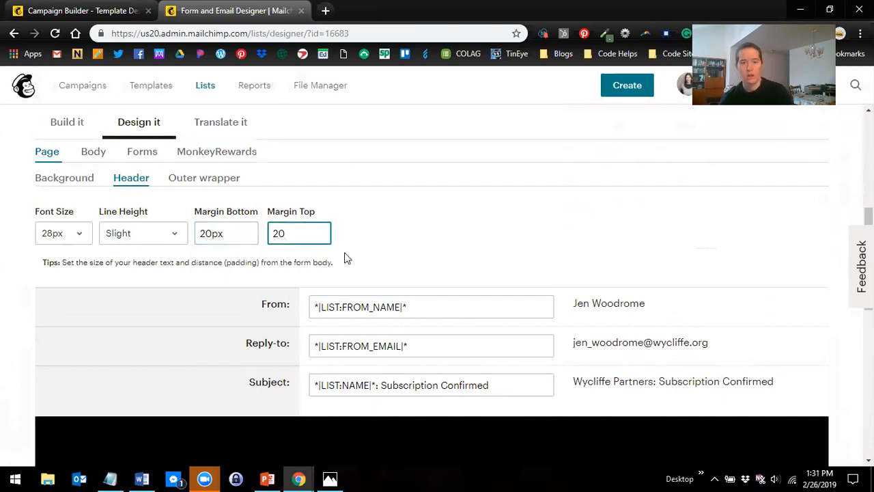
scroll(341, 253, "down", 3)
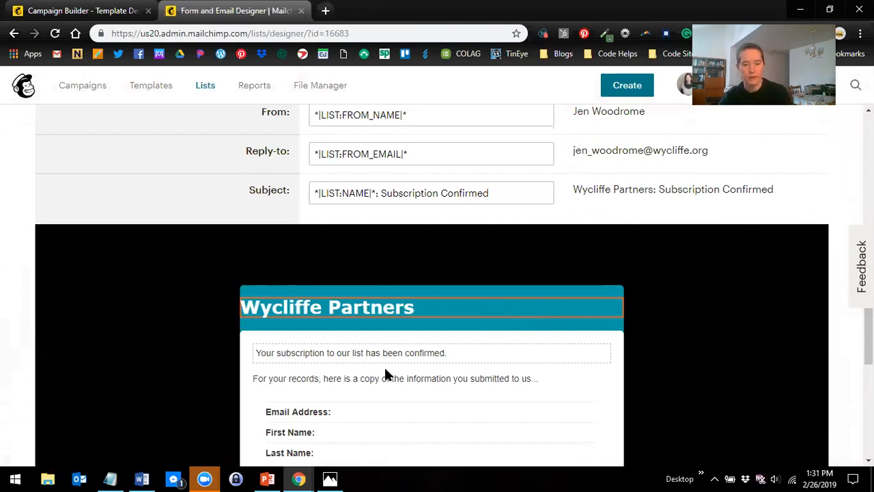
Step: Open the body's default text settings and set the font family to Verdana
scroll(384, 371, "down", 2)
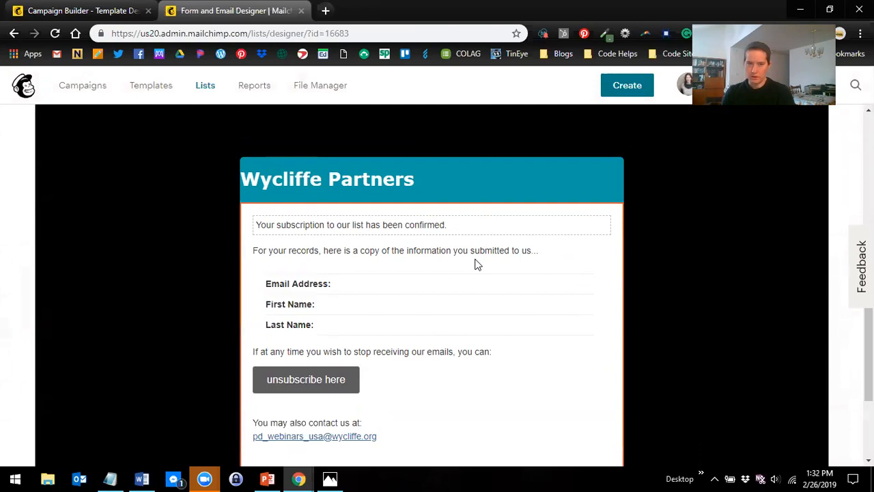
scroll(451, 271, "up", 5)
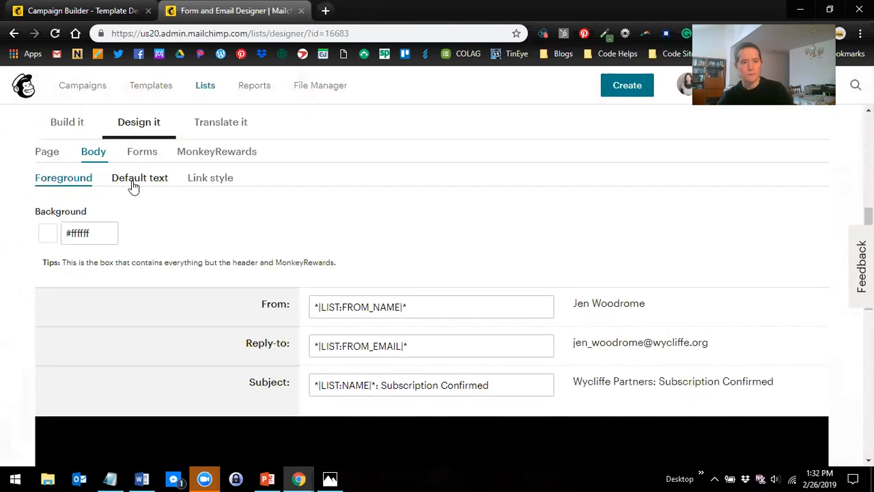
left_click(137, 177)
left_click(171, 234)
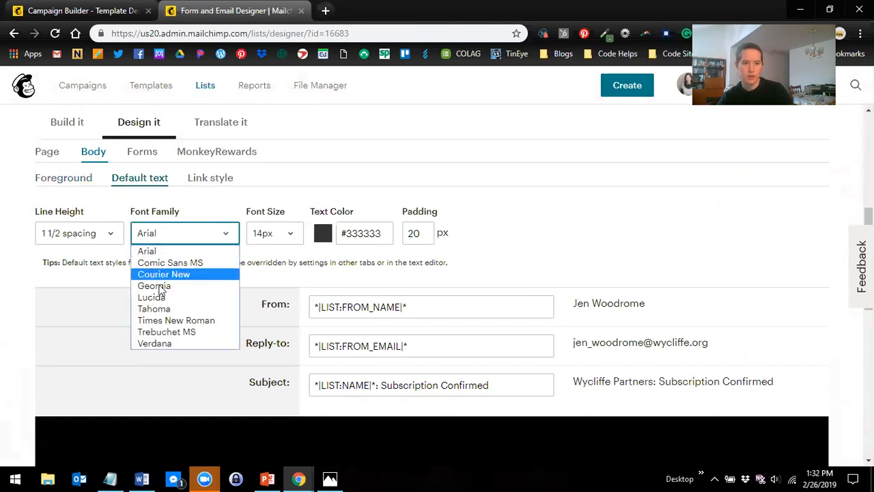
left_click(175, 344)
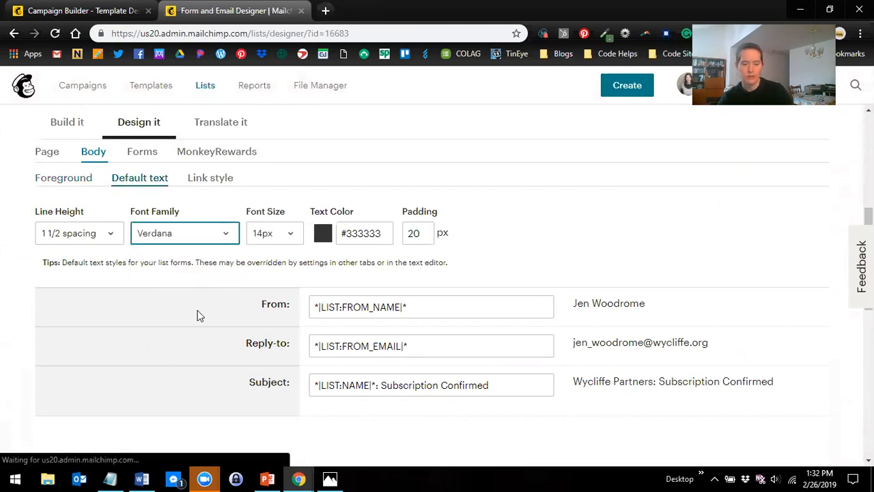
Step: Set the body's default text colour to black, #000000, and check the text in the email preview
left_click(364, 230)
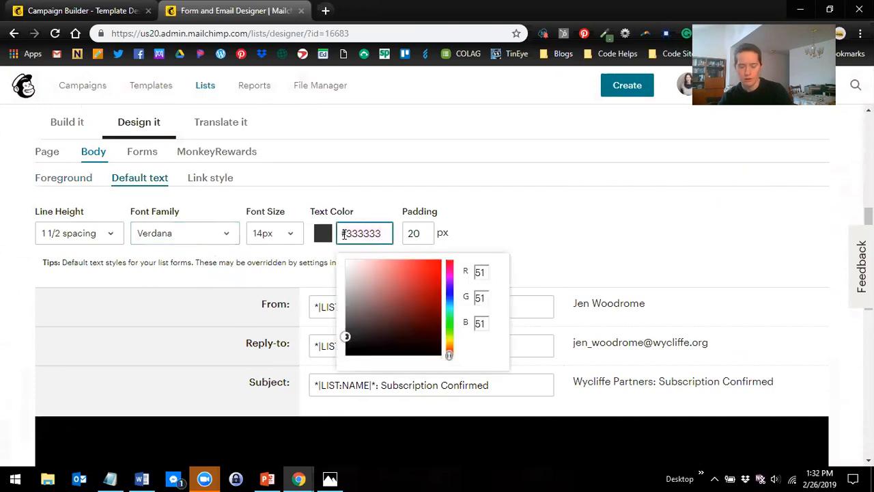
key("ctrl+a")
type("#00000")
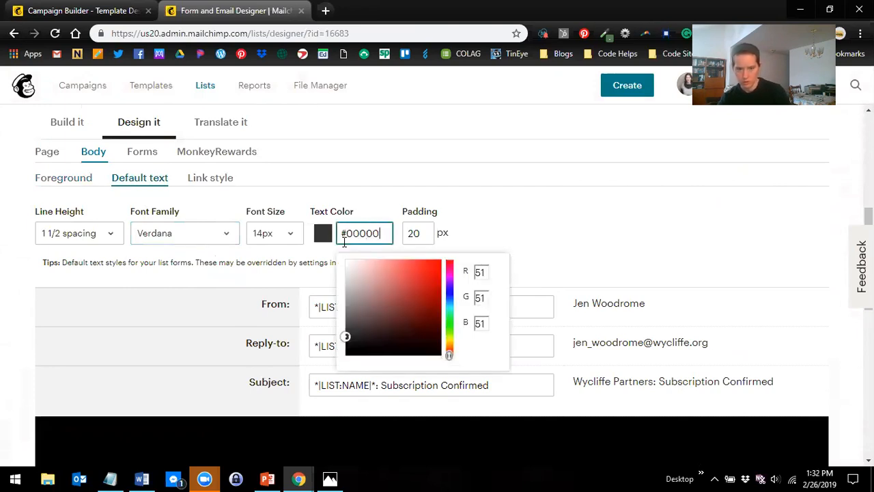
type("0")
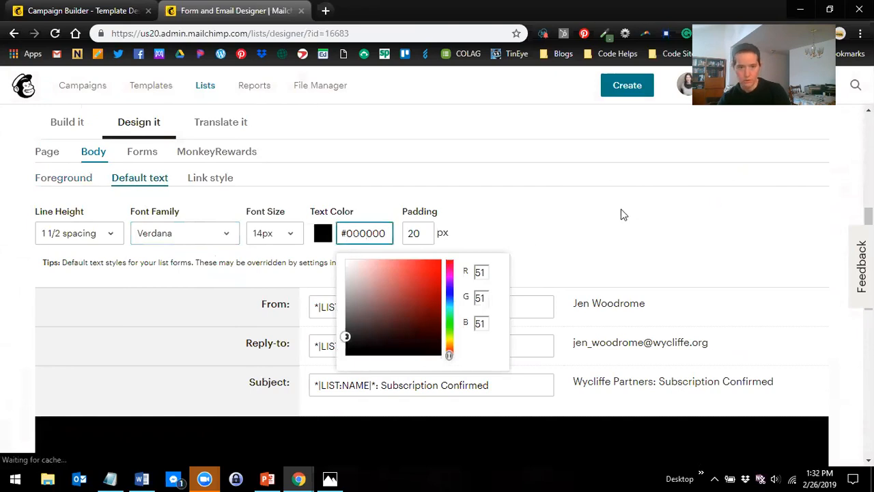
left_click(621, 209)
scroll(632, 238, "down", 1)
scroll(633, 238, "down", 3)
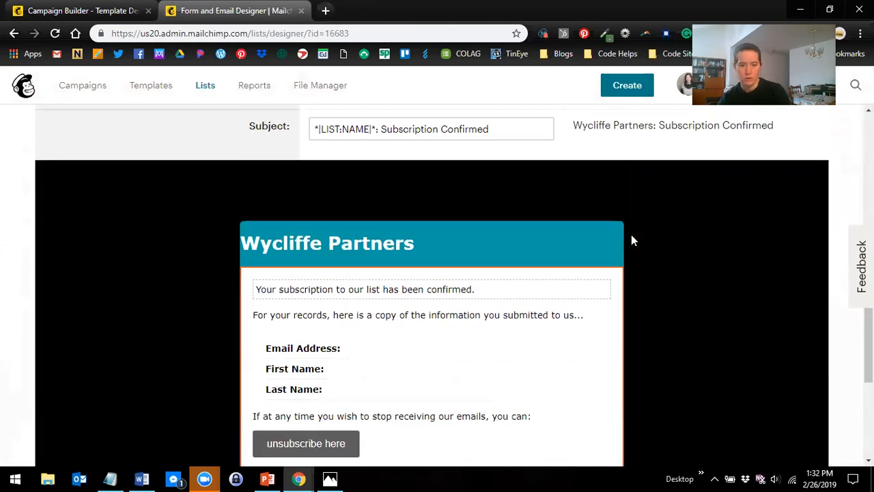
scroll(354, 351, "down", 1)
Step: Open the body's link style settings and examine which elements of the email preview they affect
scroll(470, 415, "up", 5)
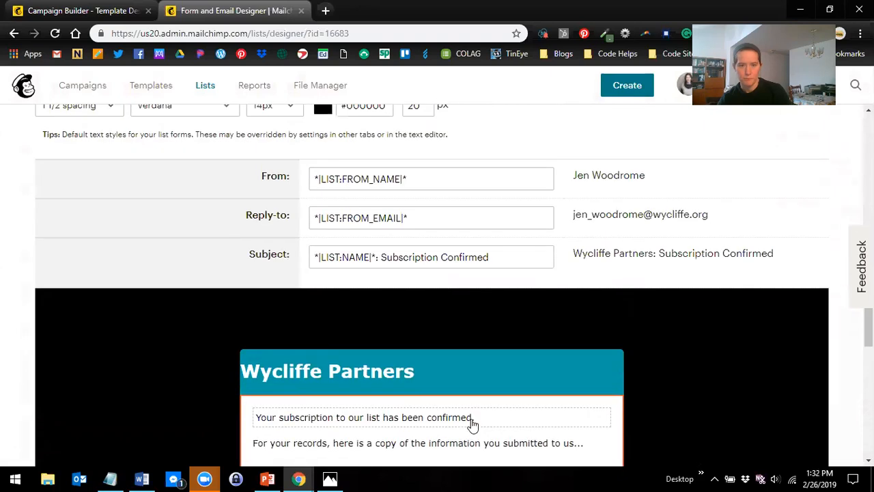
left_click(199, 182)
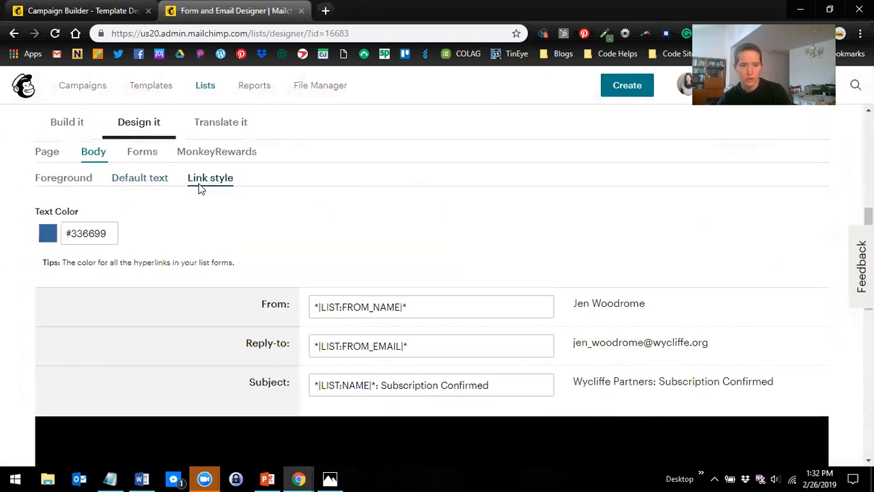
scroll(231, 303, "down", 1)
scroll(246, 317, "down", 5)
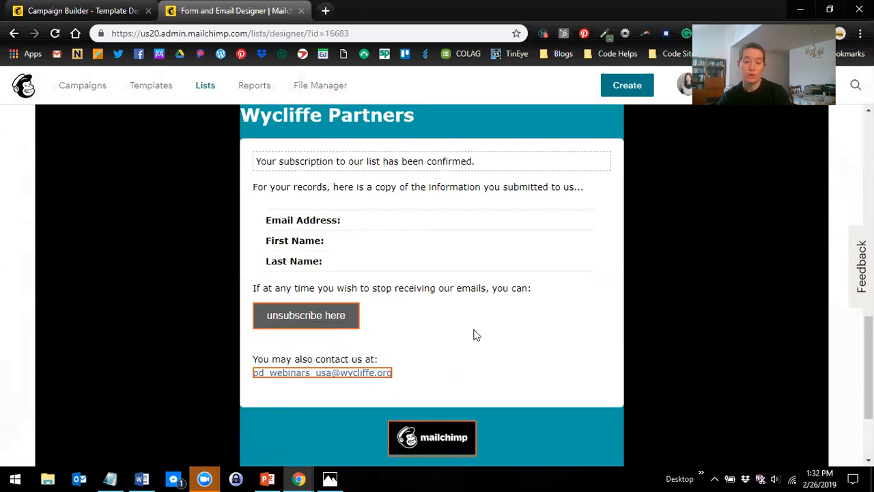
scroll(474, 349, "up", 7)
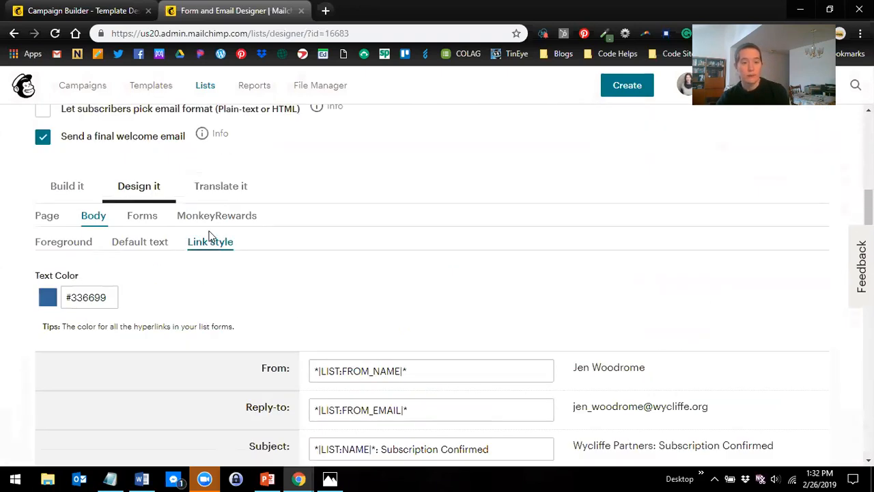
Step: Open the form button colour settings and examine the unsubscribe button in the email preview, including its hovered look
left_click(151, 217)
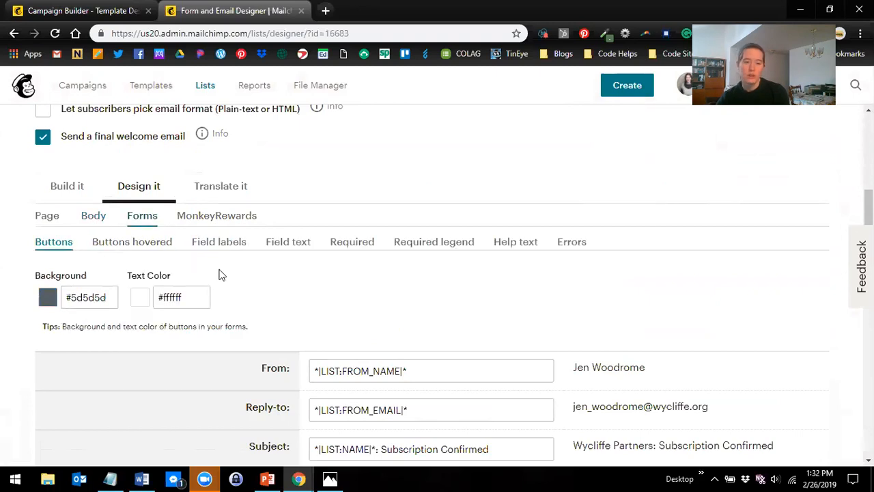
scroll(220, 276, "down", 7)
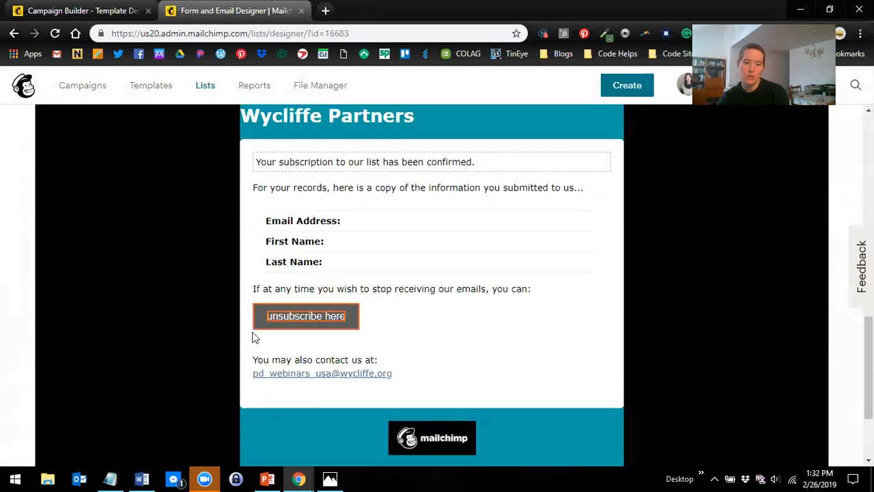
scroll(346, 316, "up", 5)
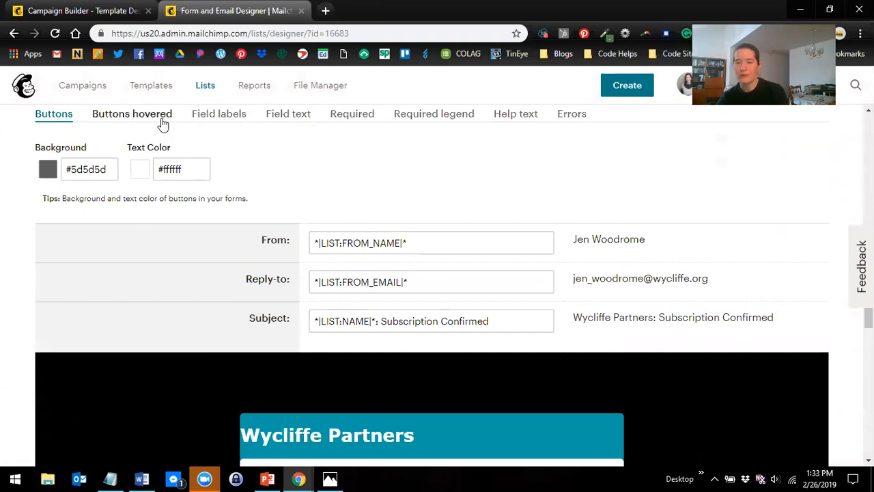
scroll(443, 194, "down", 7)
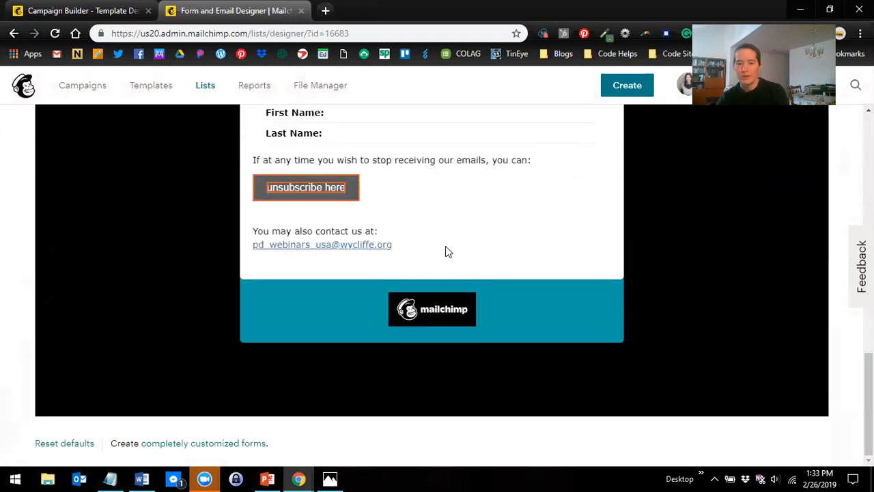
scroll(447, 250, "up", 2)
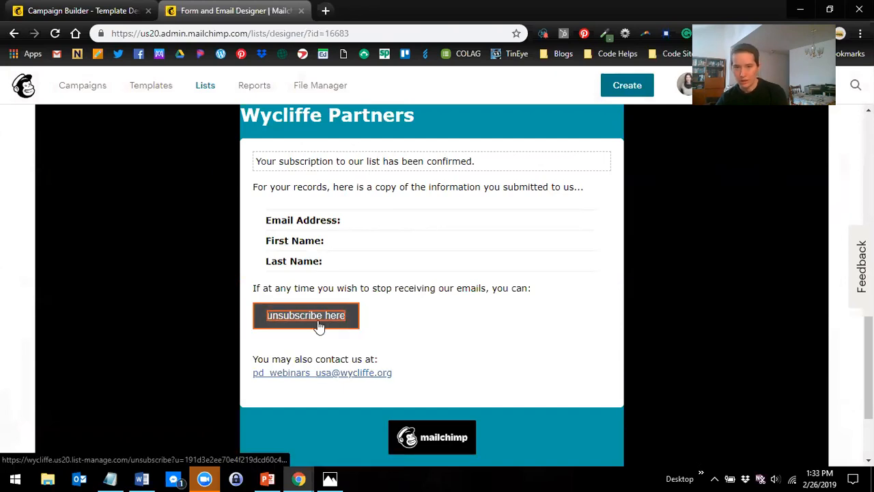
scroll(497, 306, "up", 3)
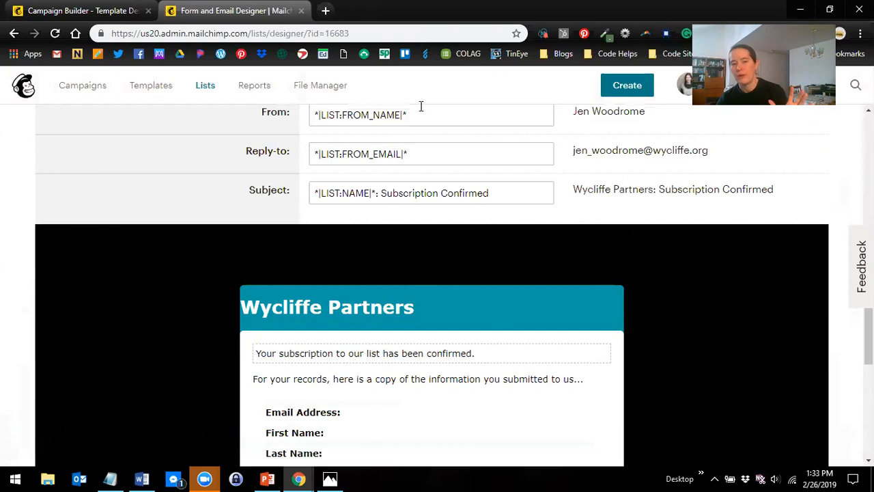
scroll(293, 227, "up", 4)
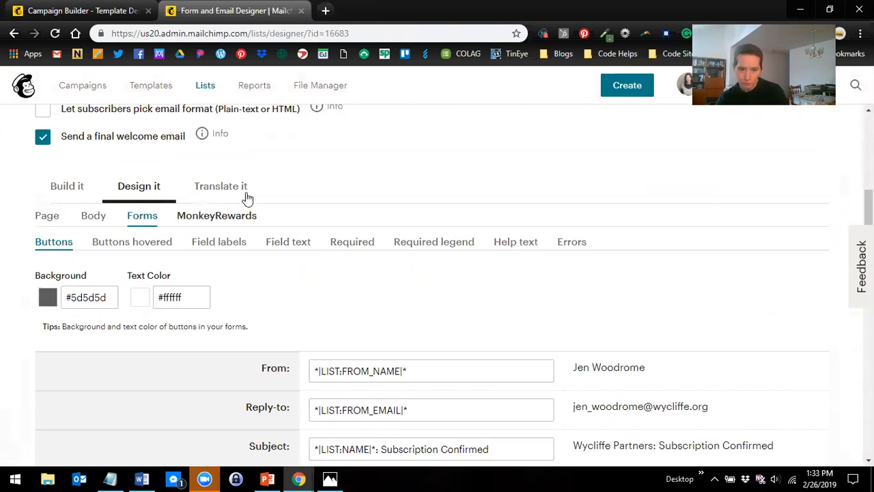
Step: Change the MonkeyRewards badge to the black-on-white Mailchimp logo and check the badge in the email preview's footer
left_click(232, 217)
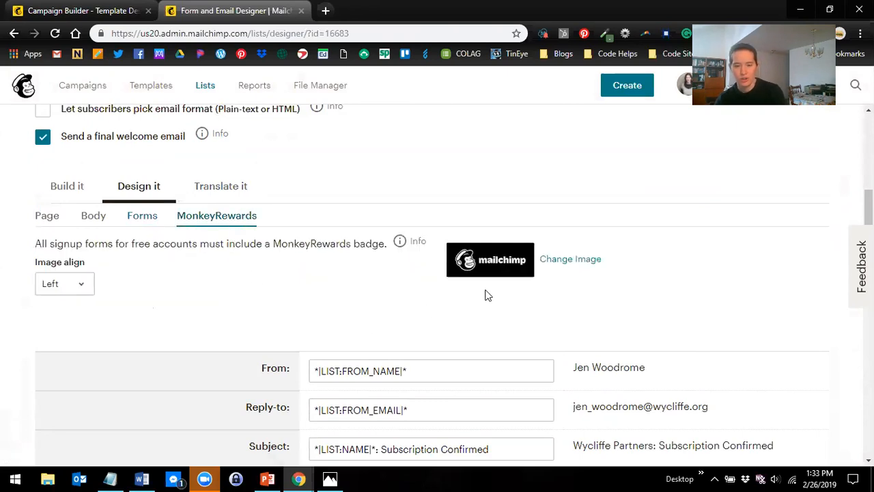
left_click(580, 267)
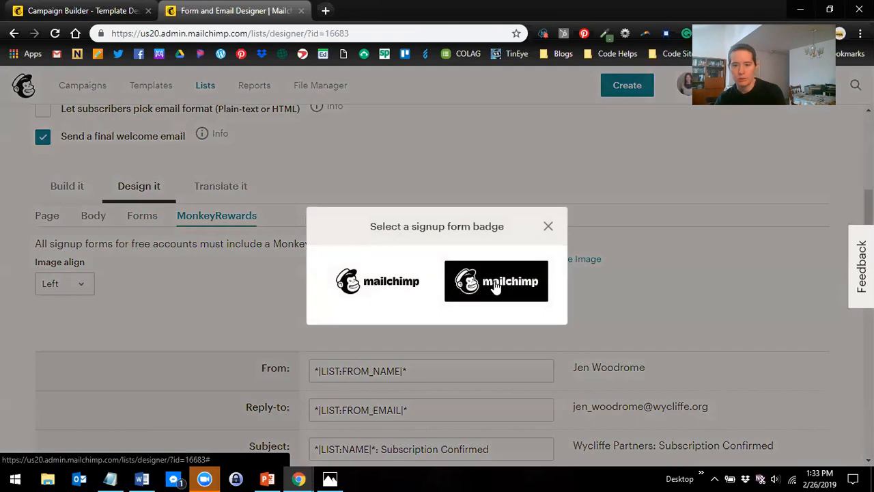
left_click(413, 287)
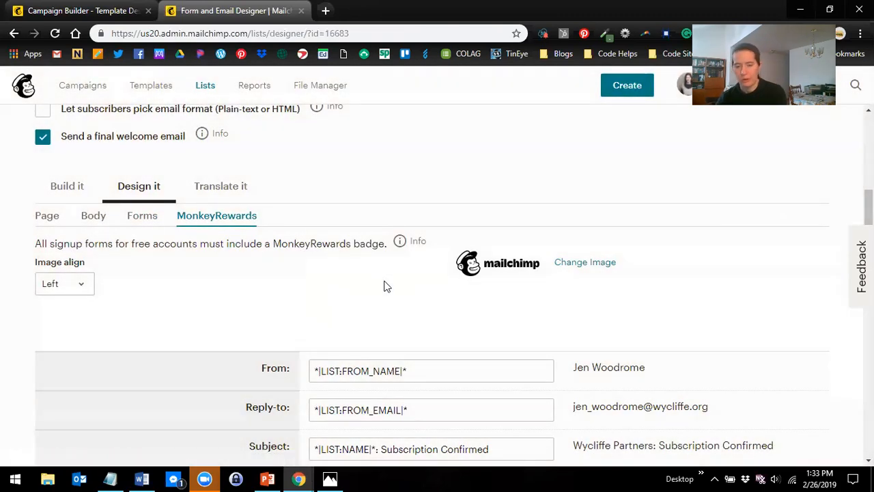
scroll(396, 307, "down", 8)
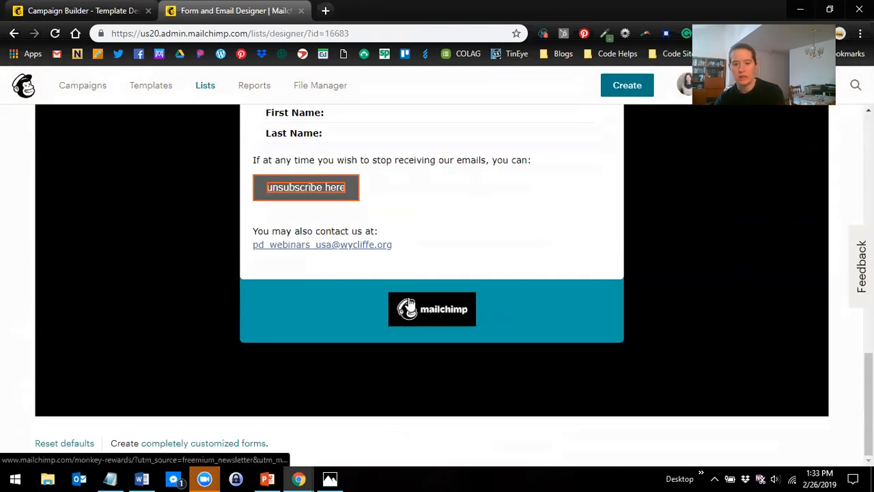
scroll(487, 285, "up", 8)
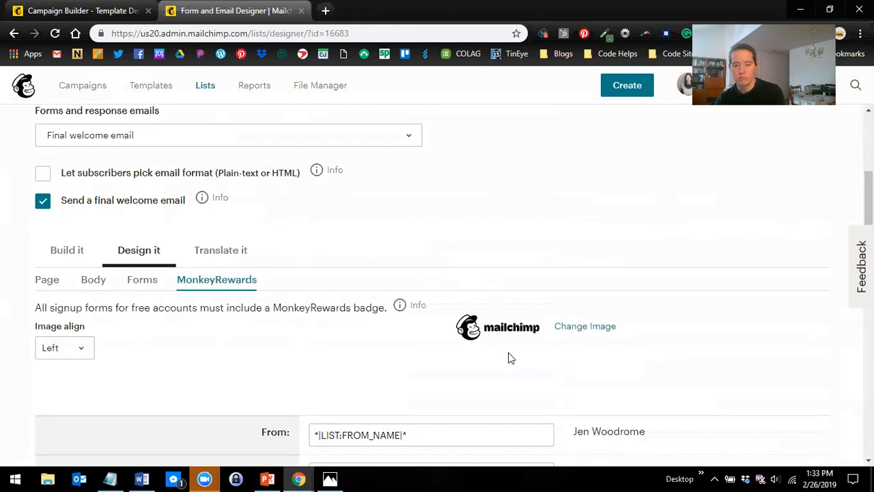
left_click(559, 327)
left_click(384, 269)
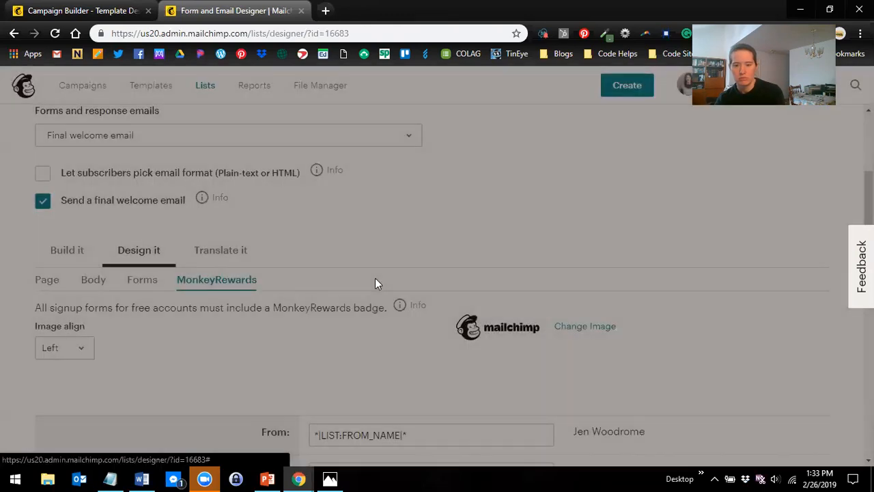
scroll(407, 348, "down", 6)
scroll(427, 354, "down", 4)
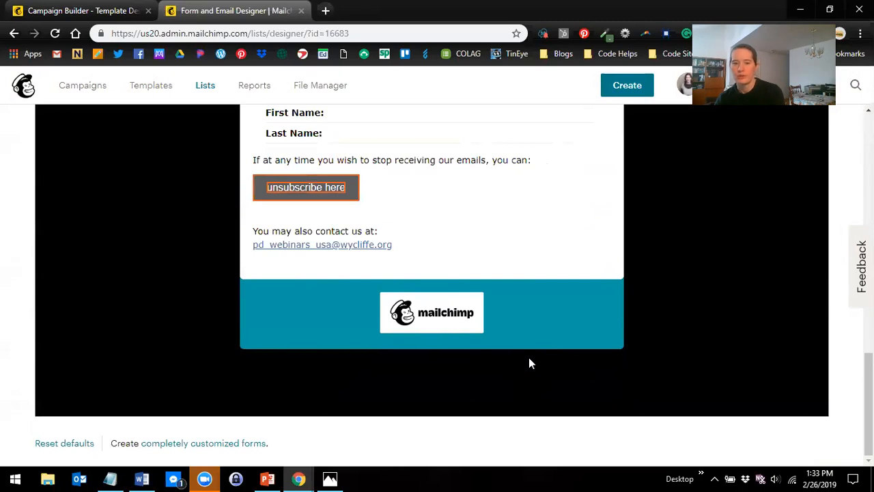
scroll(528, 357, "up", 6)
scroll(529, 360, "up", 3)
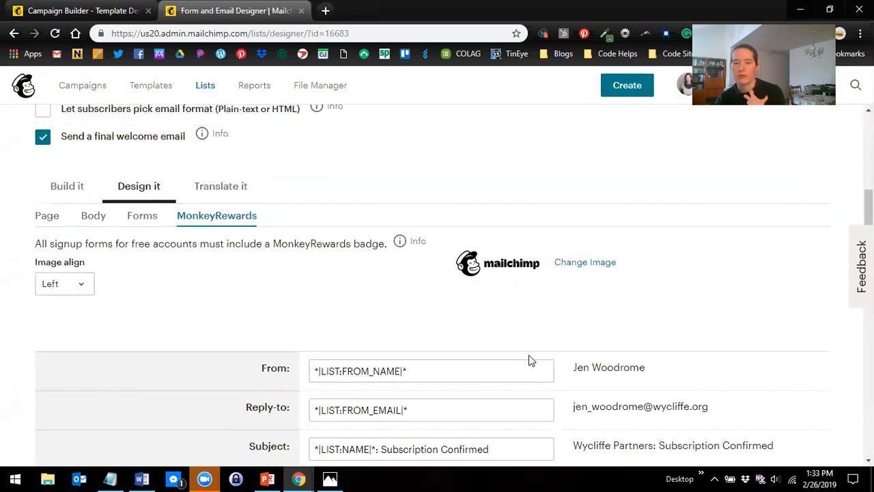
scroll(527, 358, "up", 4)
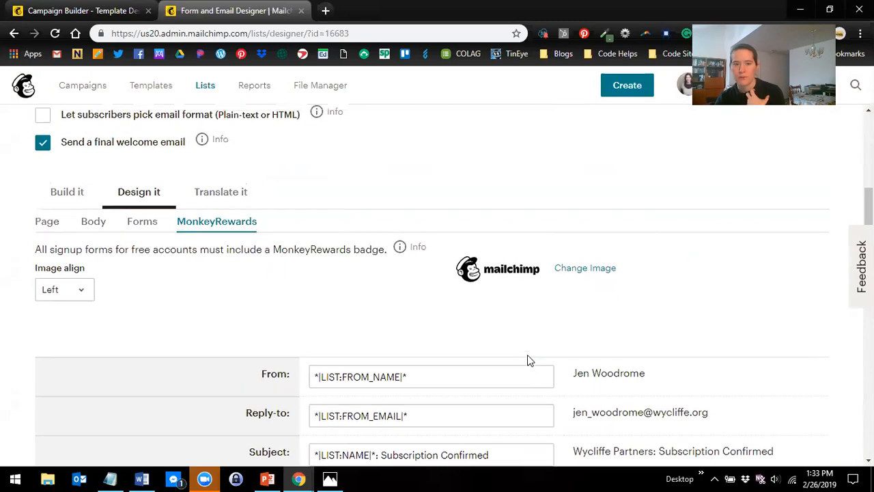
scroll(529, 359, "up", 1)
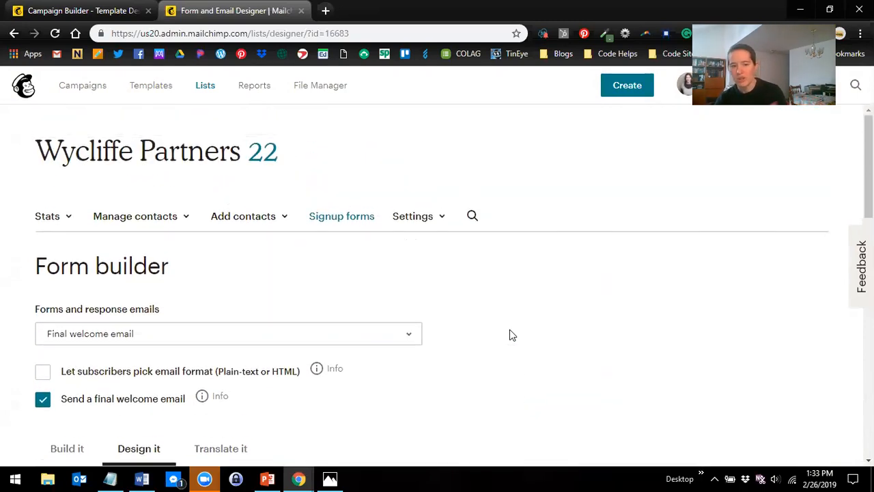
scroll(511, 334, "down", 2)
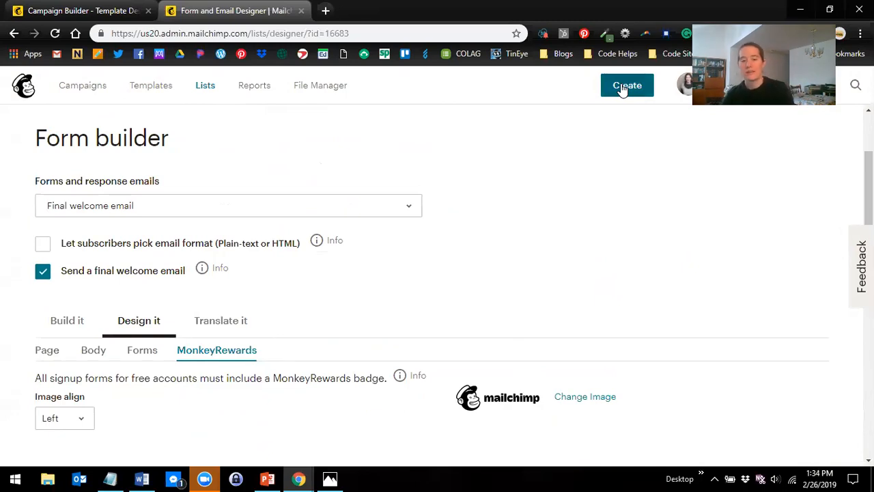
scroll(612, 254, "down", 5)
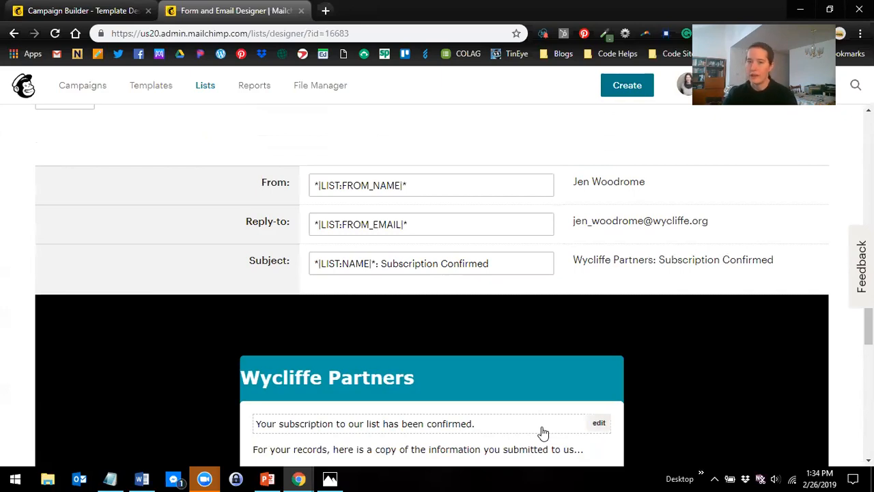
Step: Switch the form builder to the Goodbye email and turn on sending a goodbye email
scroll(532, 433, "up", 3)
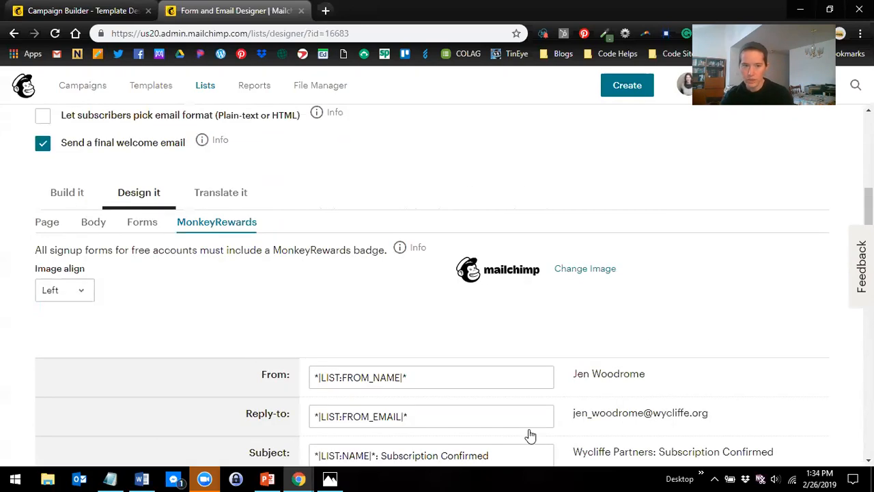
scroll(109, 230, "up", 3)
left_click(143, 273)
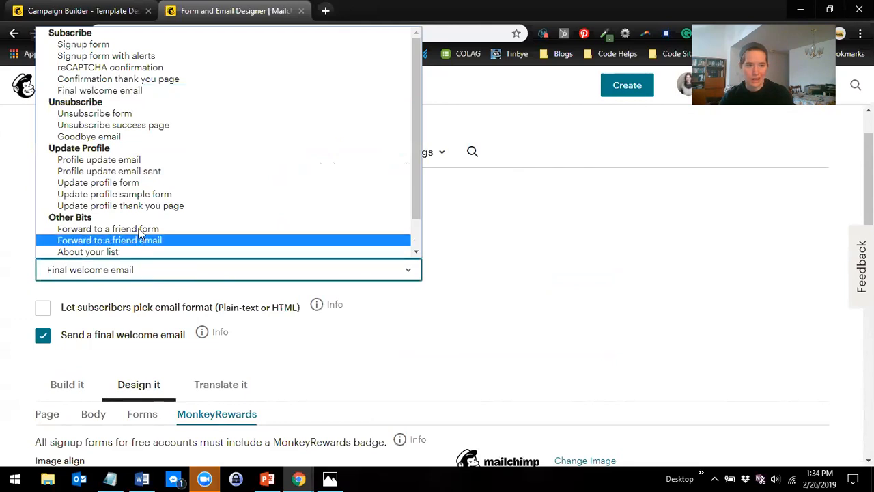
left_click(132, 137)
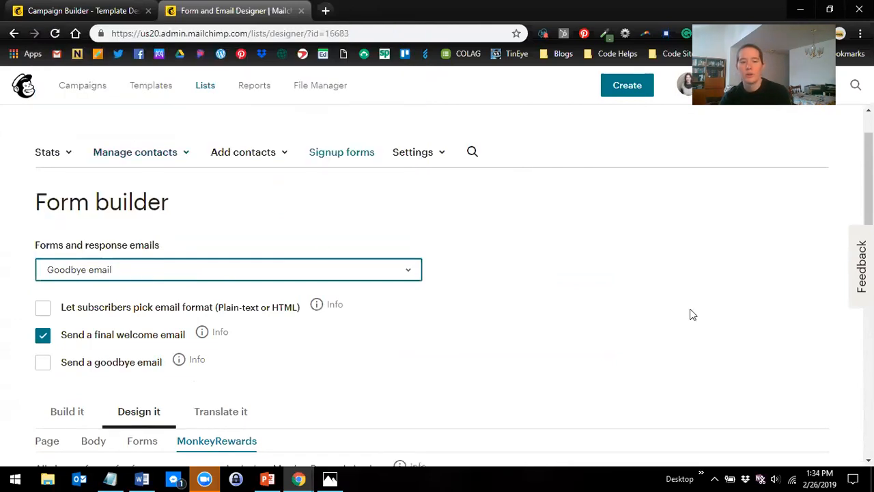
scroll(680, 277, "down", 2)
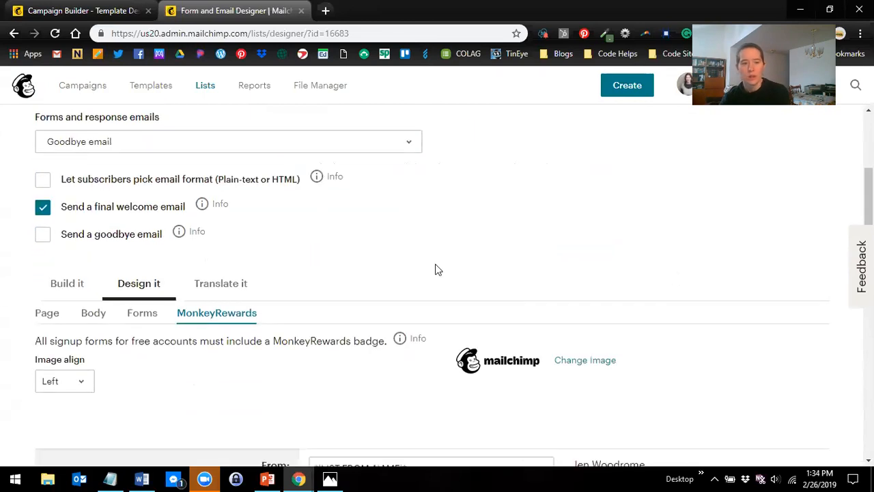
left_click(49, 240)
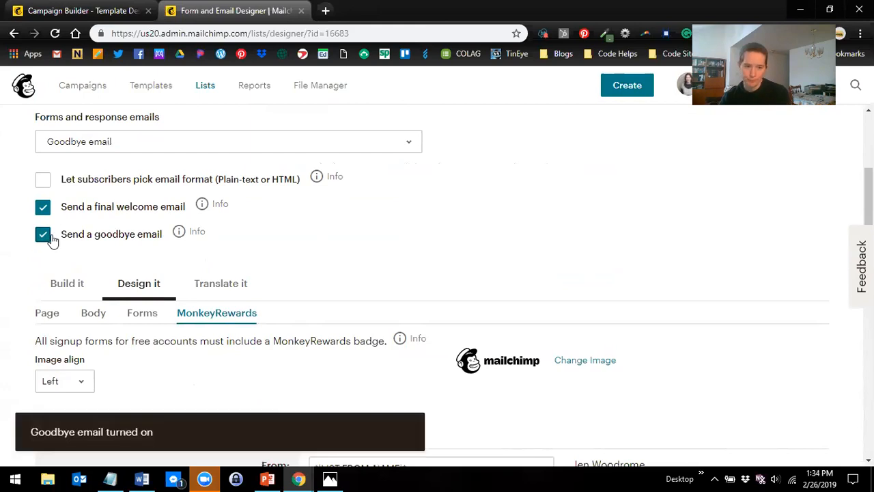
Step: Examine the goodbye email preview, open its "We're sorry to see you go." text for editing and close the editor without changes
scroll(54, 219, "down", 1)
scroll(61, 180, "up", 1)
scroll(61, 179, "down", 2)
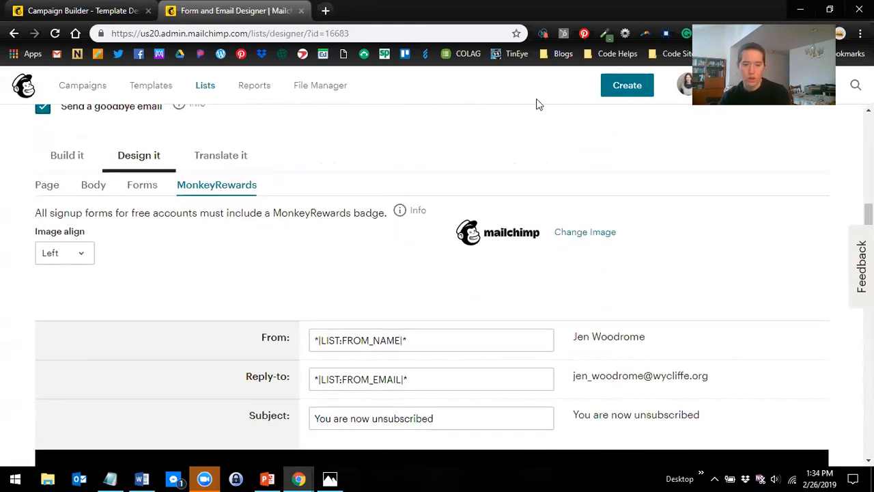
scroll(537, 189, "down", 5)
scroll(717, 321, "down", 2)
scroll(716, 322, "up", 1)
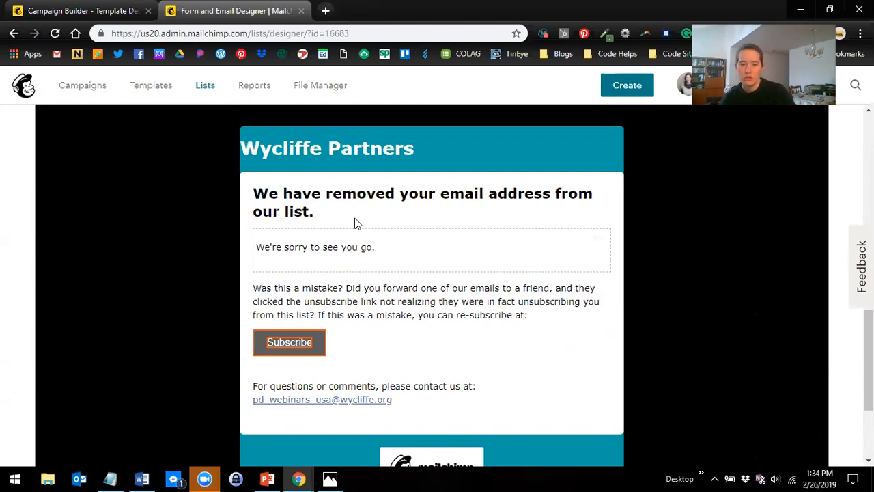
left_click(357, 264)
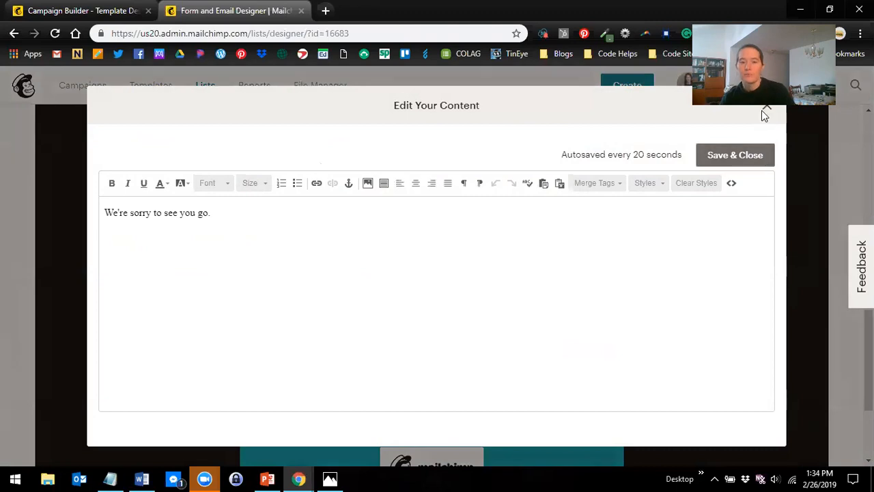
left_click(765, 112)
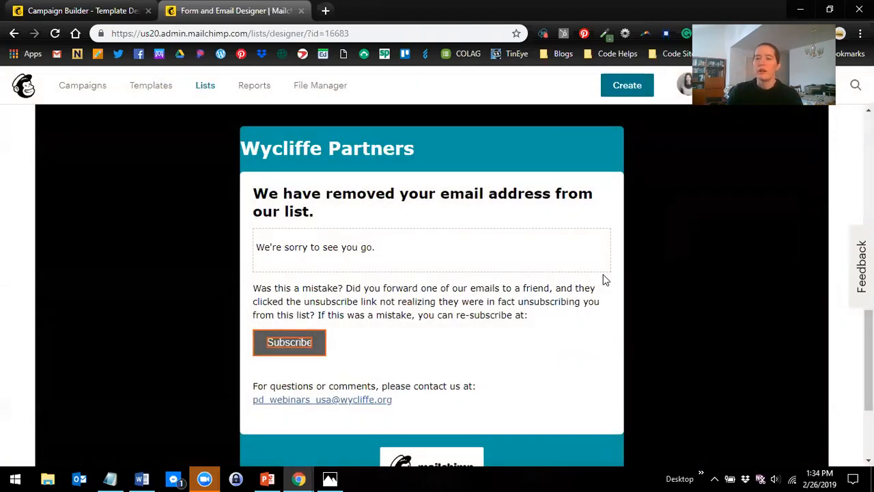
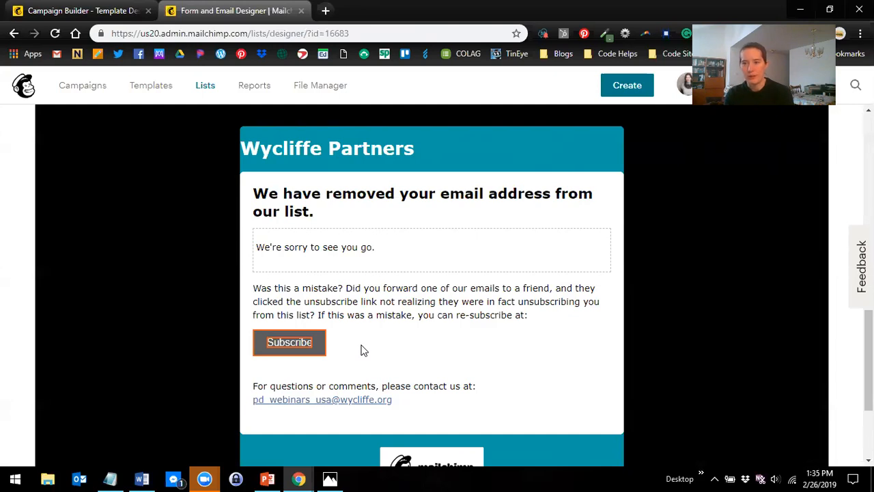
Step: Switch the form builder to the Unsubscribe success page and examine its preview, including the unsubscribe reason options
scroll(10, 201, "up", 2)
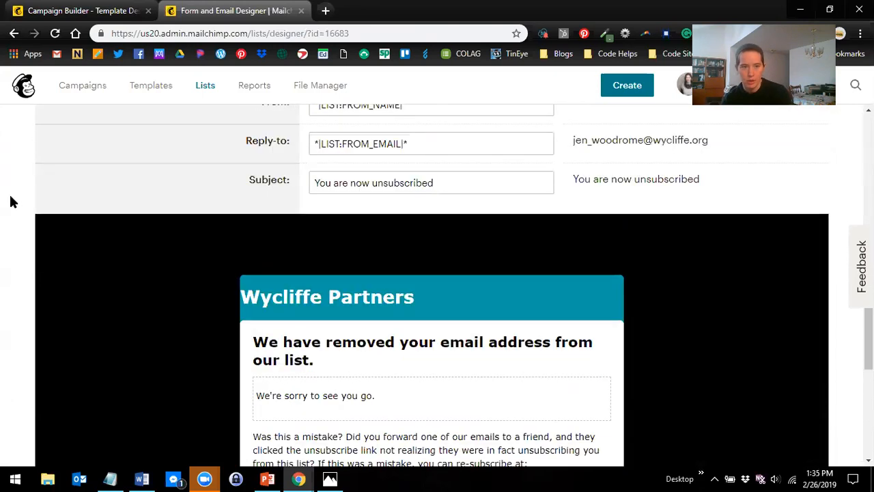
scroll(11, 201, "up", 3)
scroll(126, 135, "up", 2)
left_click(100, 141)
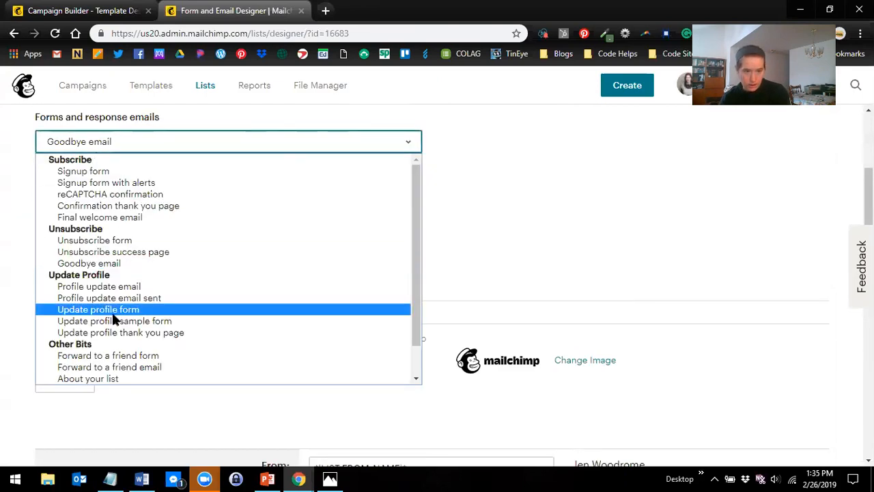
left_click(134, 250)
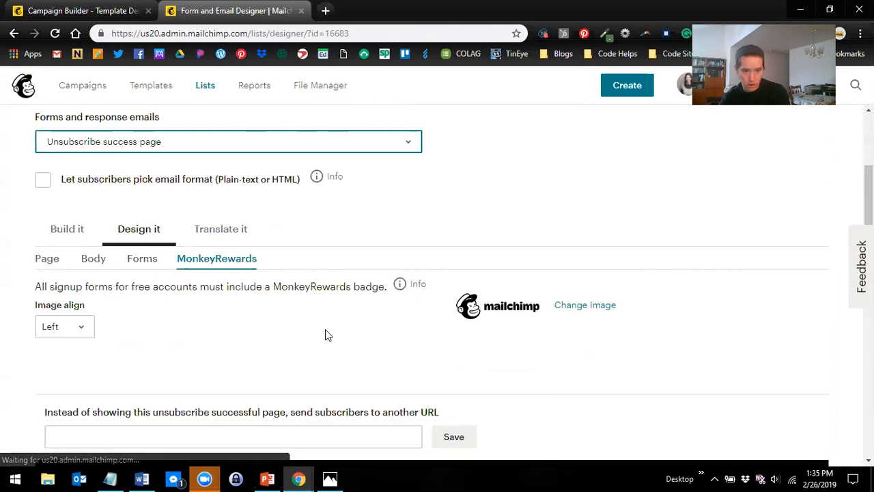
scroll(326, 338, "down", 1)
scroll(326, 338, "down", 4)
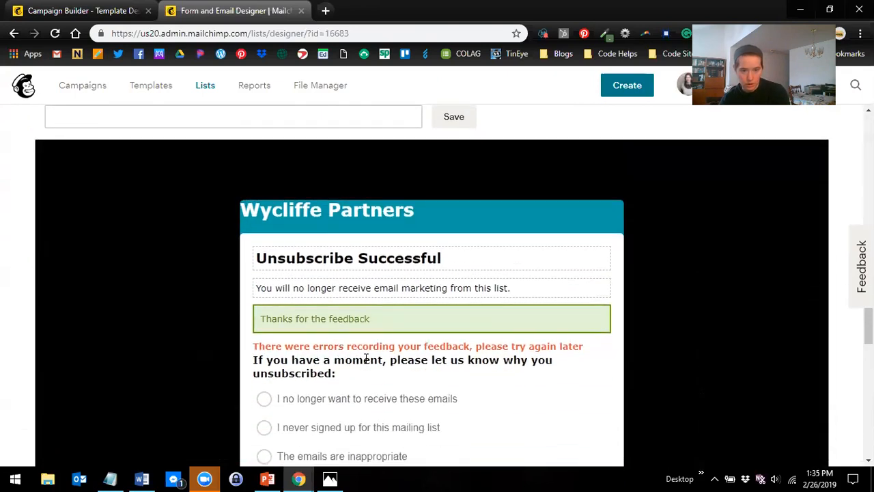
scroll(407, 376, "down", 1)
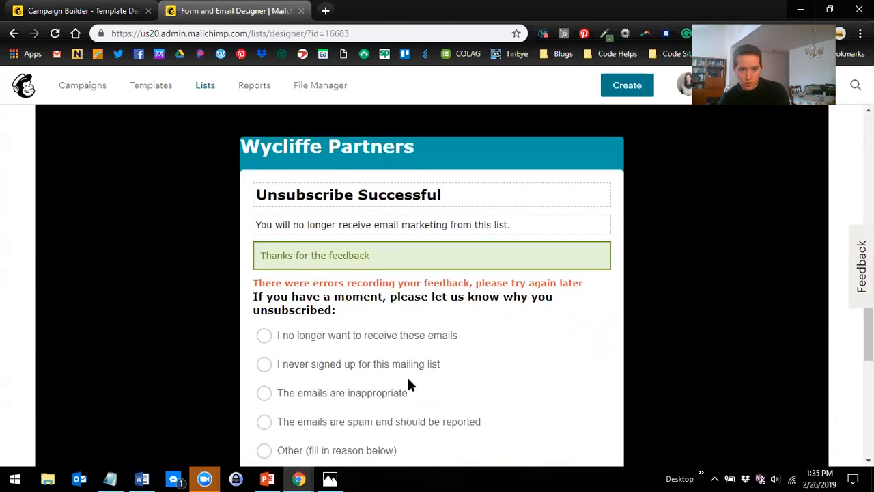
Step: Switch the form builder to the Unsubscribe form and examine its URL, badge settings and preview
scroll(256, 325, "up", 6)
left_click(160, 213)
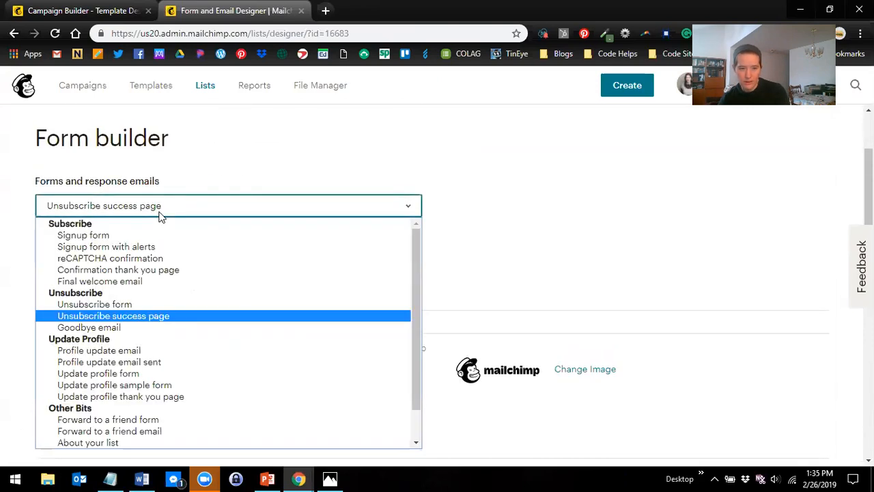
left_click(172, 309)
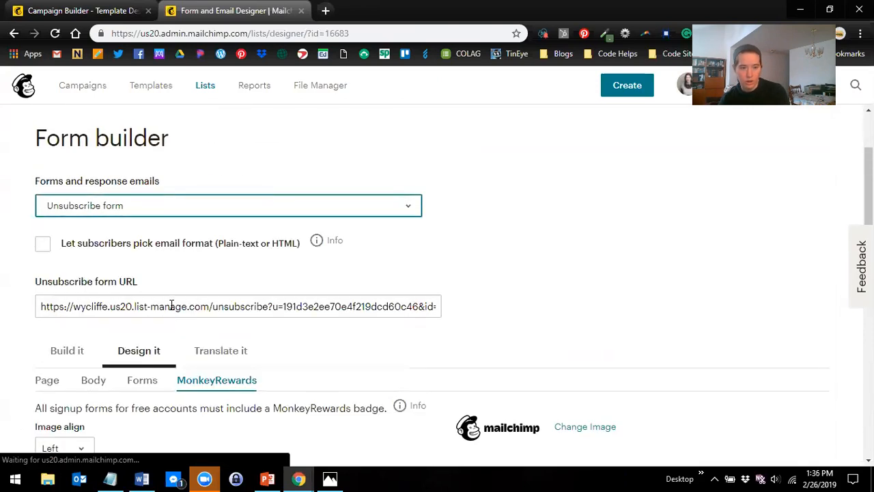
scroll(195, 324, "down", 5)
scroll(217, 338, "down", 3)
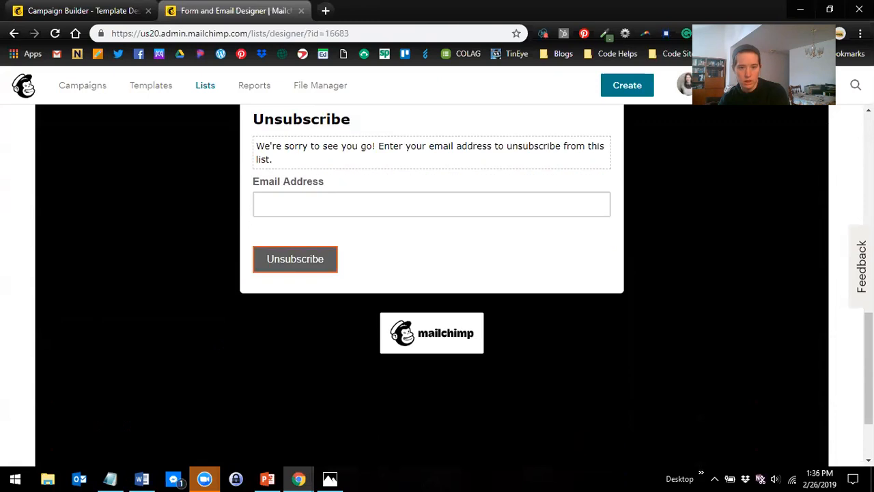
scroll(217, 338, "up", 1)
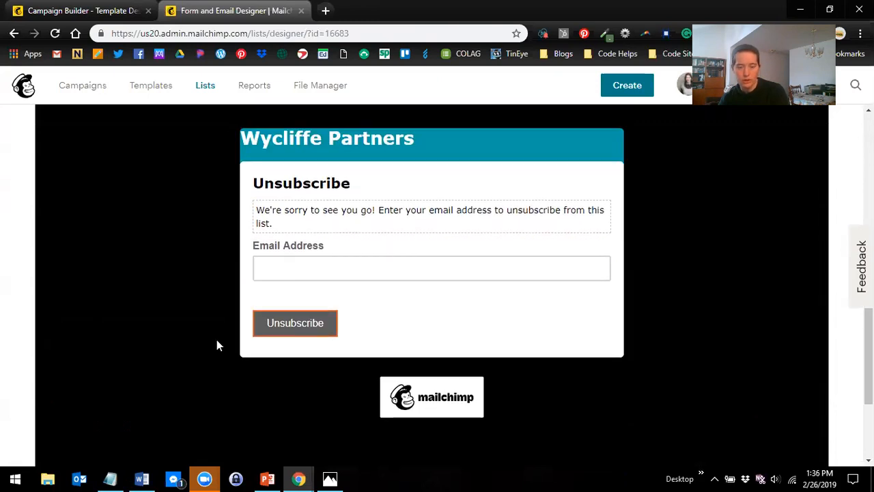
scroll(246, 342, "up", 1)
scroll(302, 340, "up", 5)
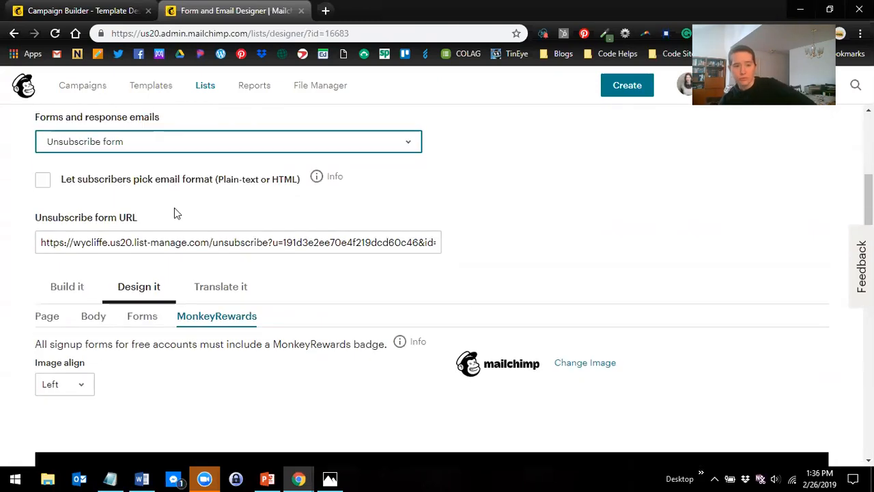
scroll(136, 222, "up", 2)
scroll(410, 349, "down", 3)
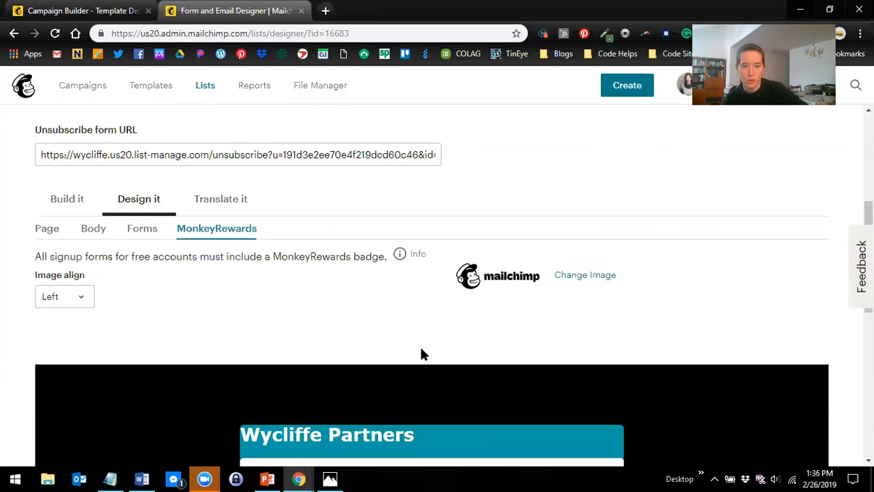
scroll(421, 353, "down", 4)
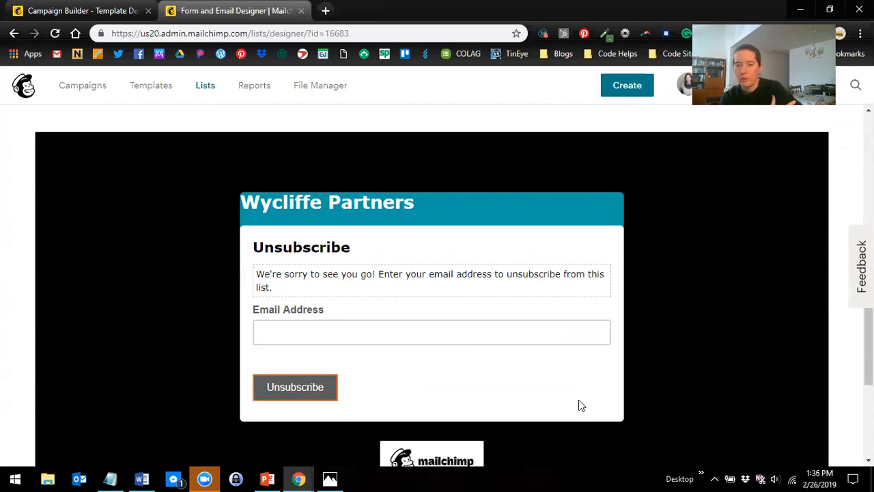
Step: Switch the form builder back to the Signup form and bring its signup form URL into view
scroll(578, 399, "up", 8)
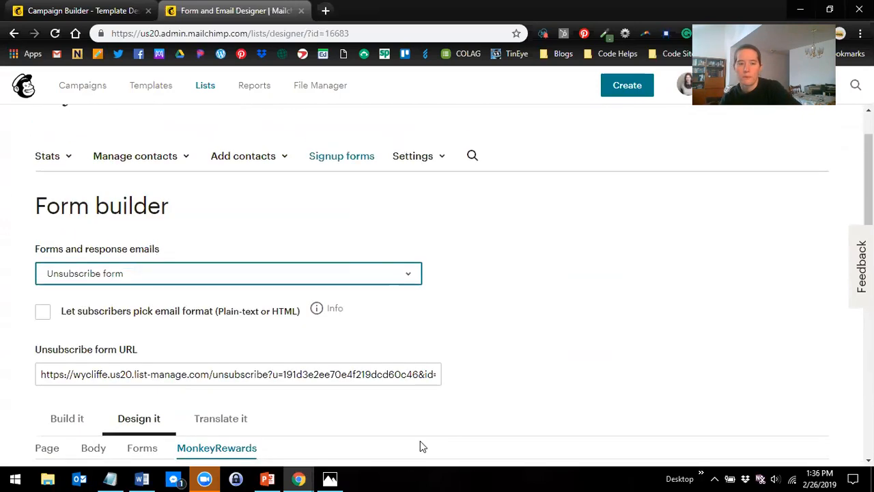
left_click(243, 339)
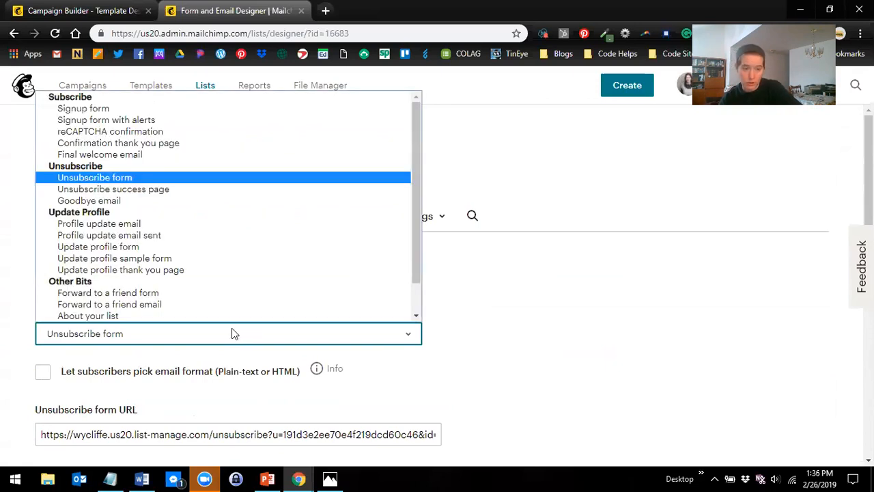
left_click(148, 111)
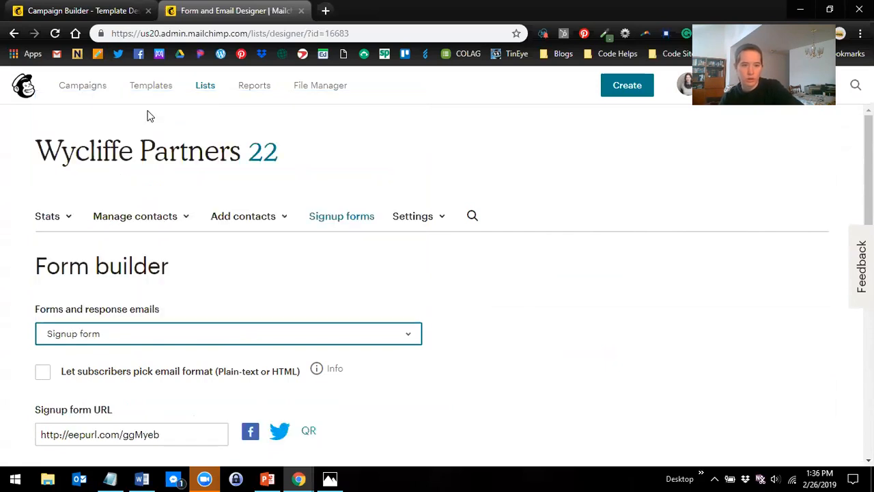
scroll(478, 323, "down", 1)
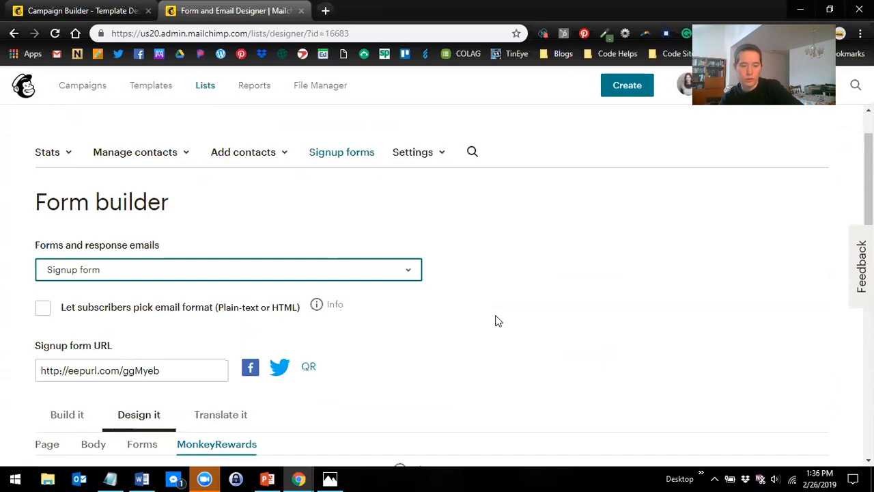
scroll(496, 319, "down", 1)
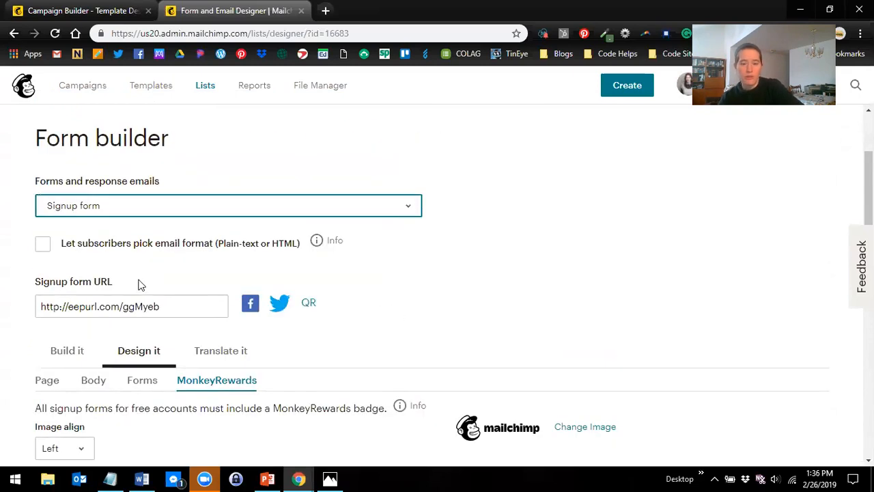
Step: Highlight the signup form URL, clear the selection and open the signup form's QR code
scroll(138, 284, "down", 1)
left_click(170, 242)
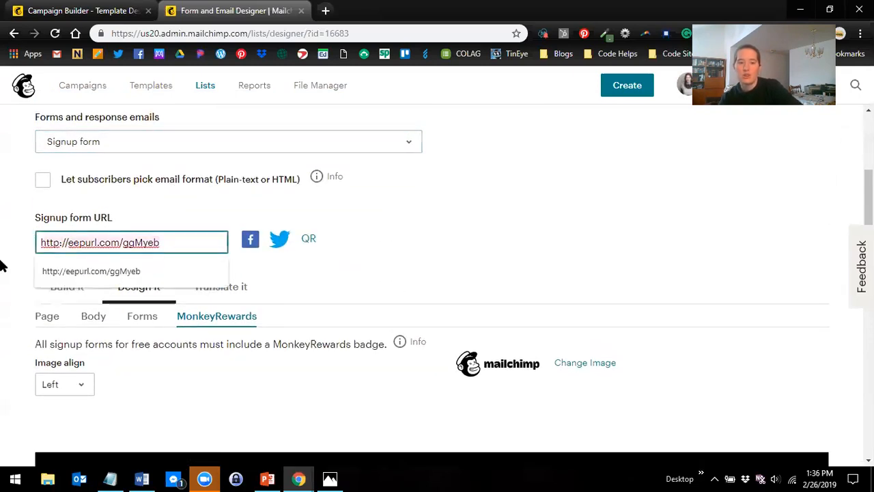
left_click(447, 256)
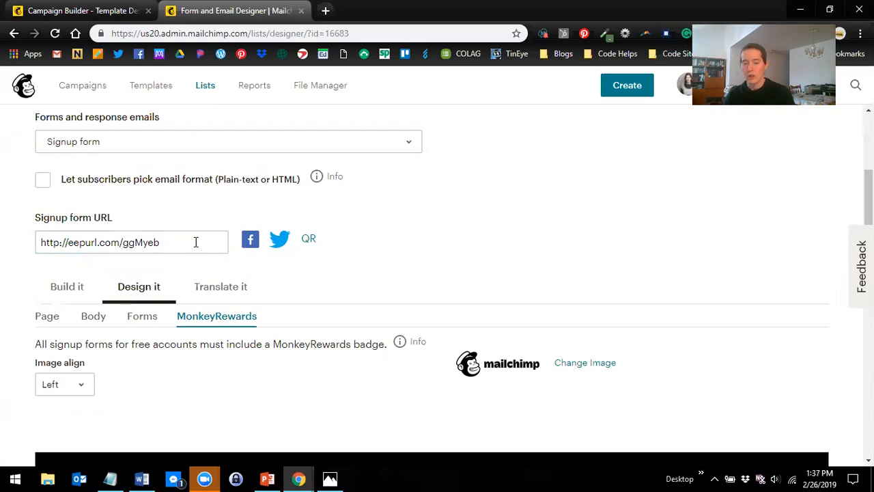
left_click(307, 243)
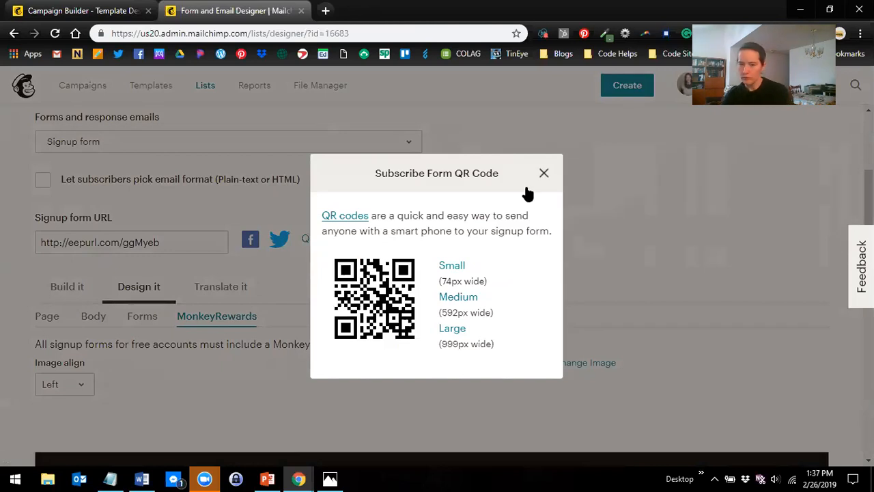
Step: Close the QR code and examine the signup form preview from its header through its input fields to the subscribe button
left_click(544, 173)
scroll(542, 181, "down", 1)
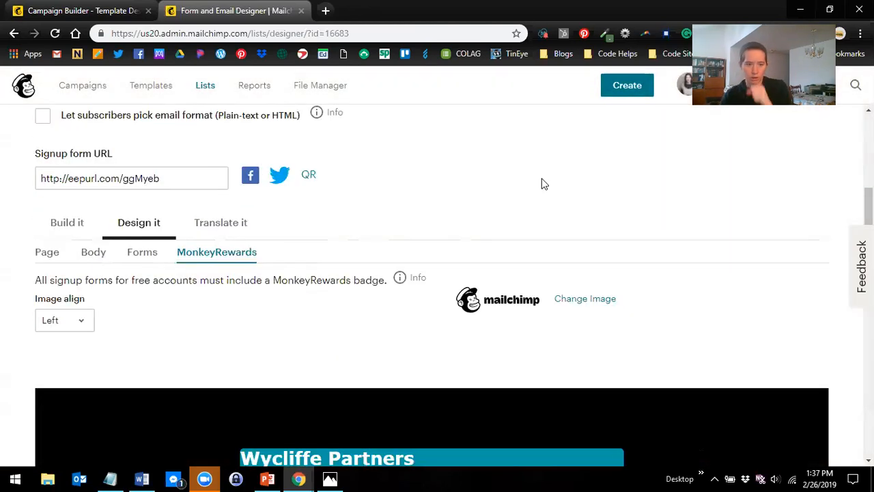
scroll(525, 273, "down", 3)
scroll(530, 296, "down", 2)
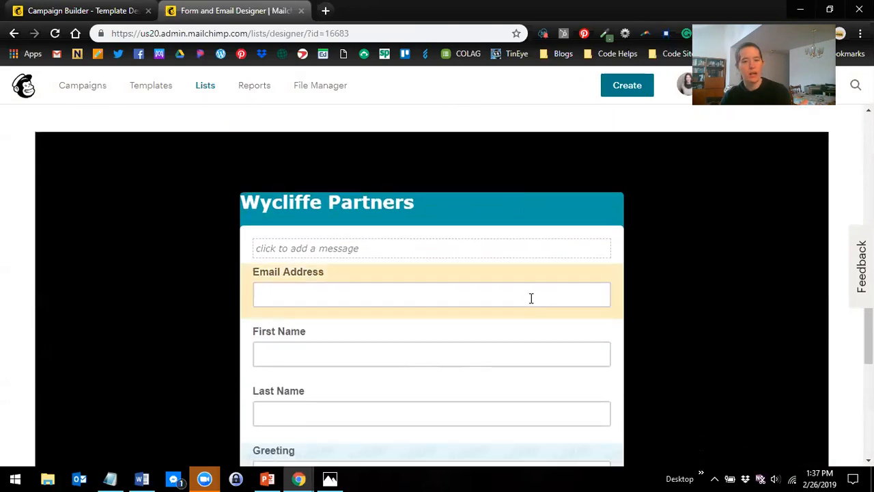
scroll(531, 311, "down", 2)
scroll(532, 313, "down", 2)
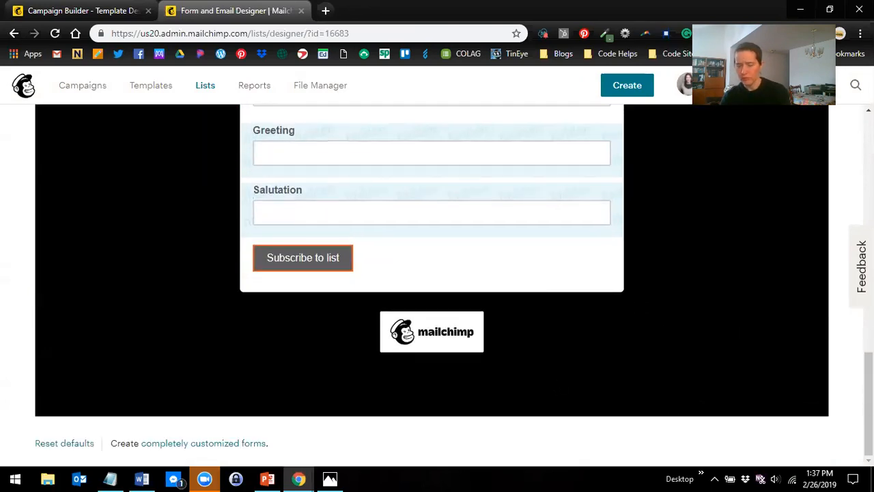
scroll(553, 382, "up", 5)
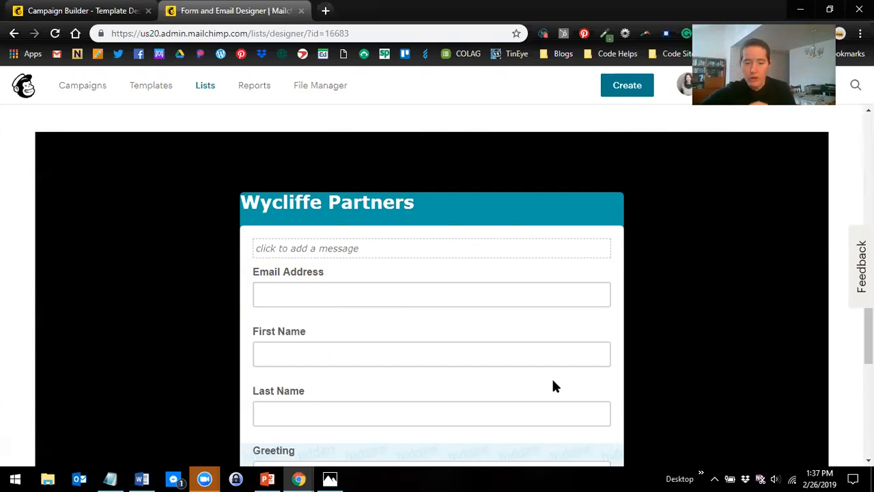
mouse_move(428, 208)
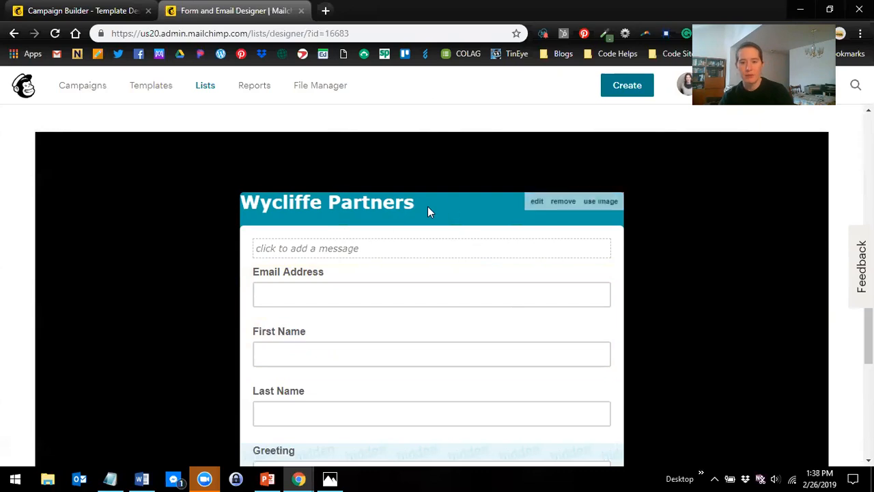
scroll(424, 225, "down", 1)
mouse_move(292, 198)
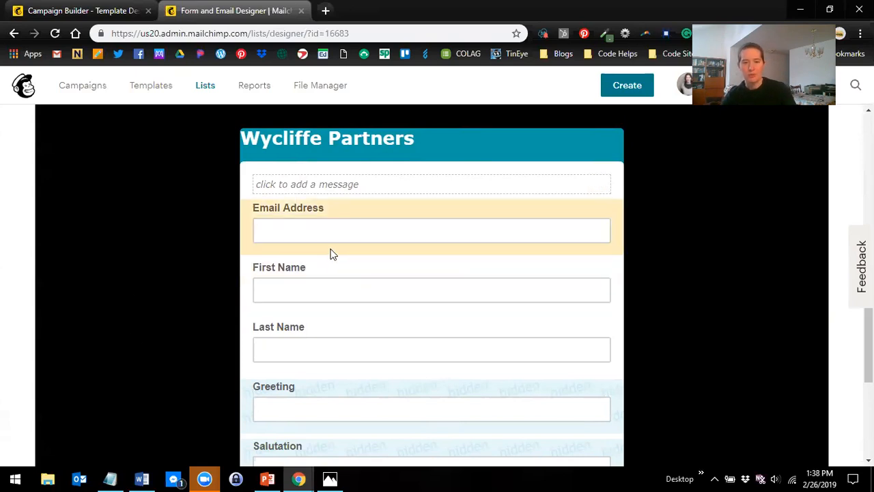
scroll(355, 257, "down", 1)
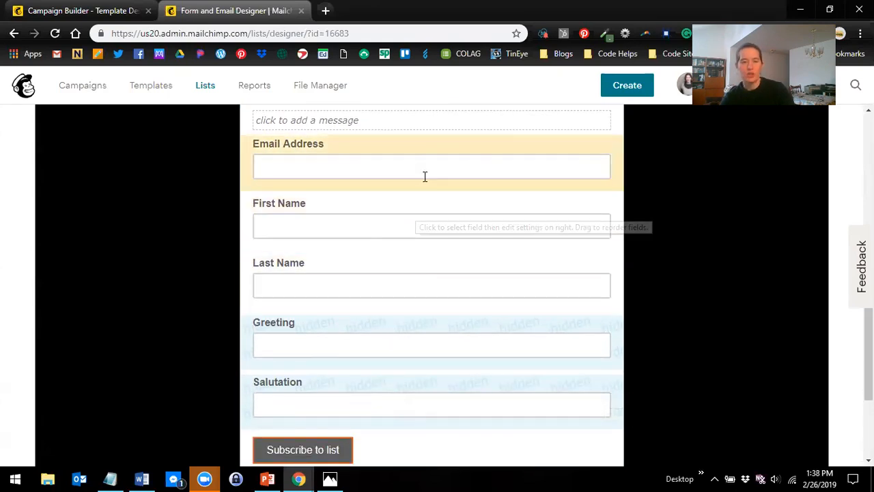
scroll(422, 211, "up", 1)
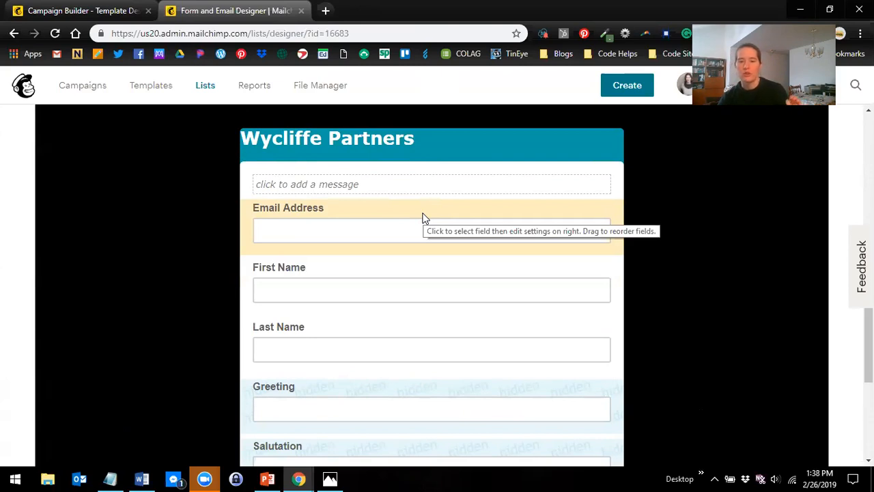
Step: Reorder the signup form so the Email Address field sits below First Name and Last Name
left_click_drag(423, 217, 422, 214)
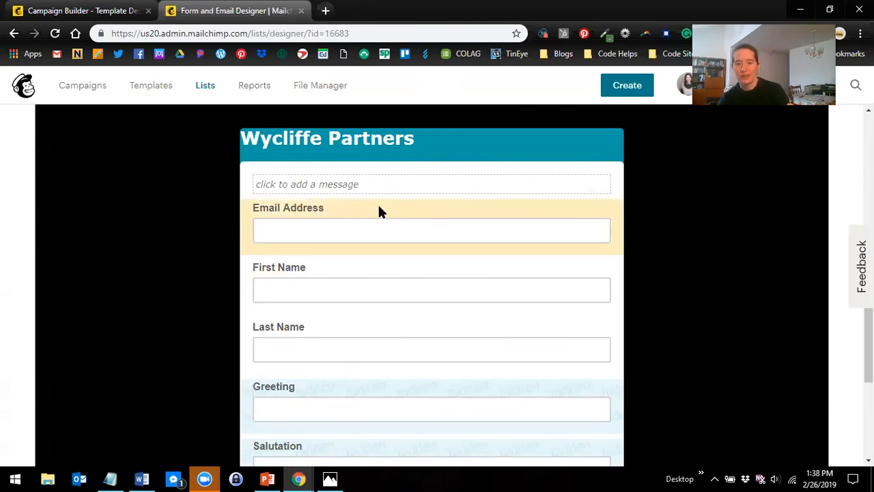
left_click_drag(380, 212, 365, 311)
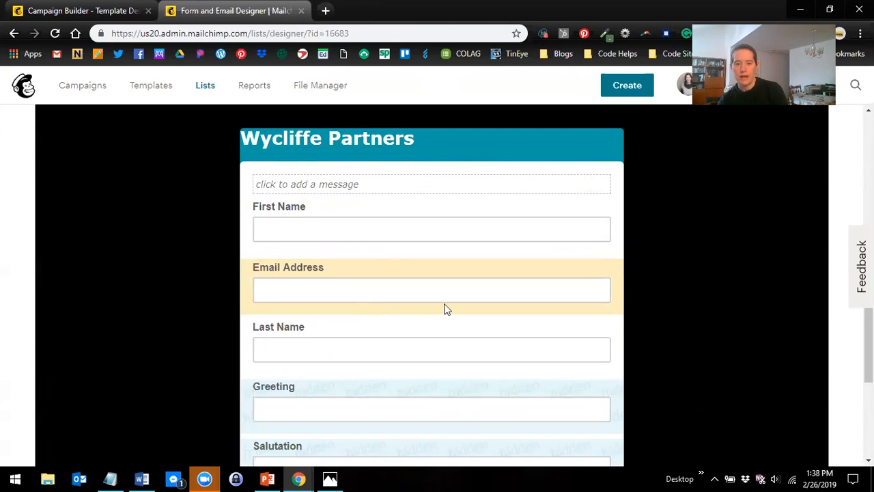
left_click_drag(397, 275, 396, 373)
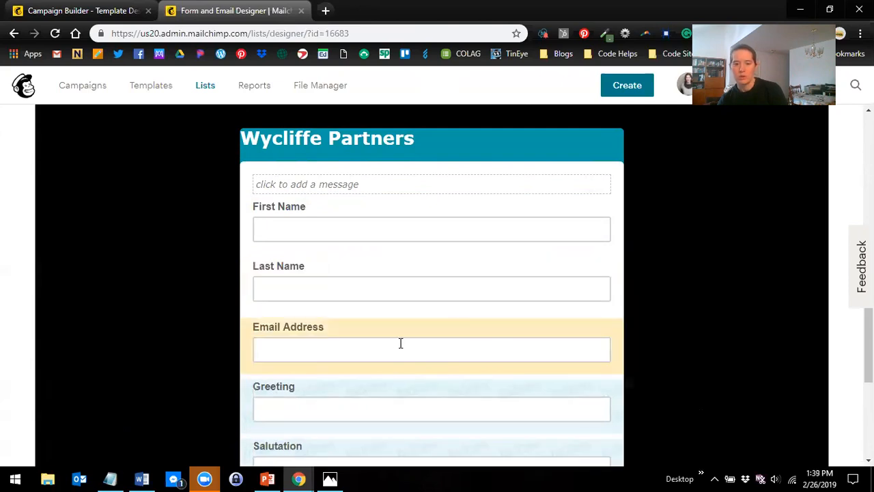
scroll(424, 300, "down", 1)
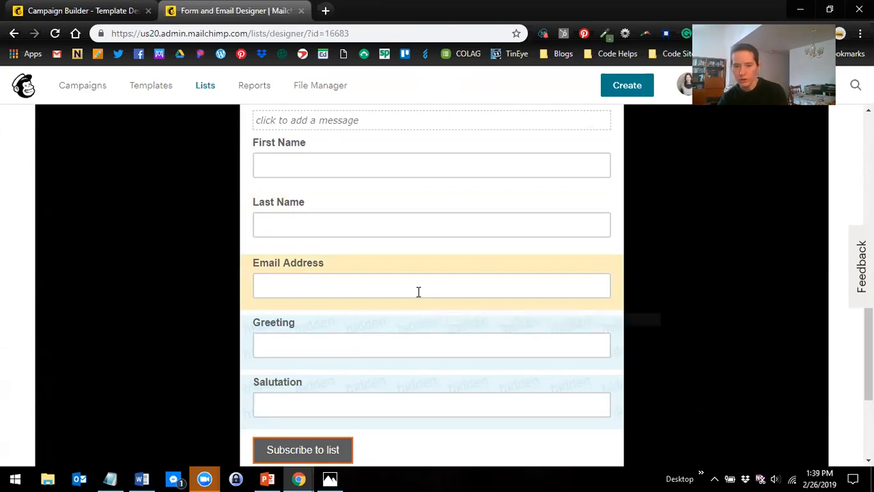
scroll(418, 291, "up", 1)
scroll(400, 288, "down", 2)
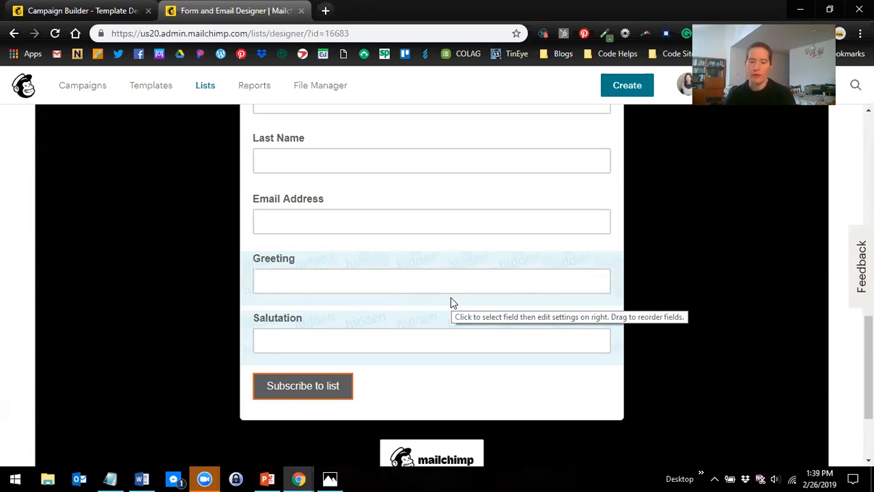
scroll(449, 292, "up", 2)
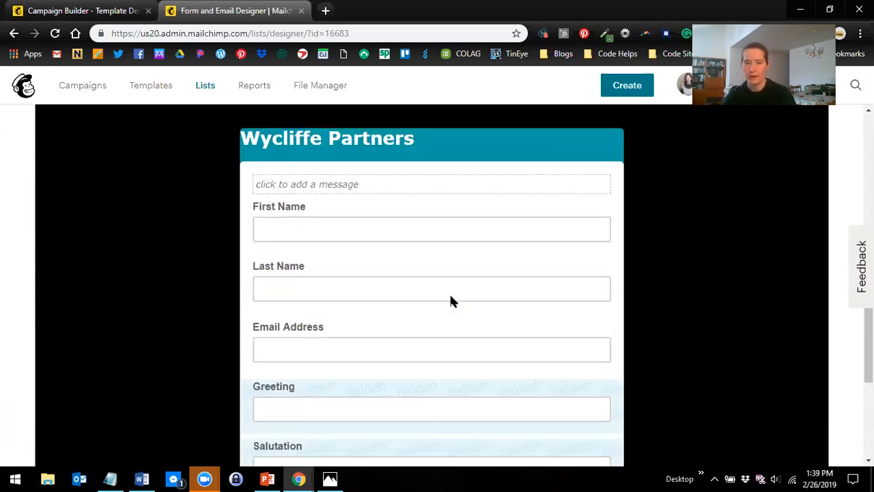
Step: Open the First Name field's settings, review its label, tag and visibility, and mark it as a required field
left_click(480, 223)
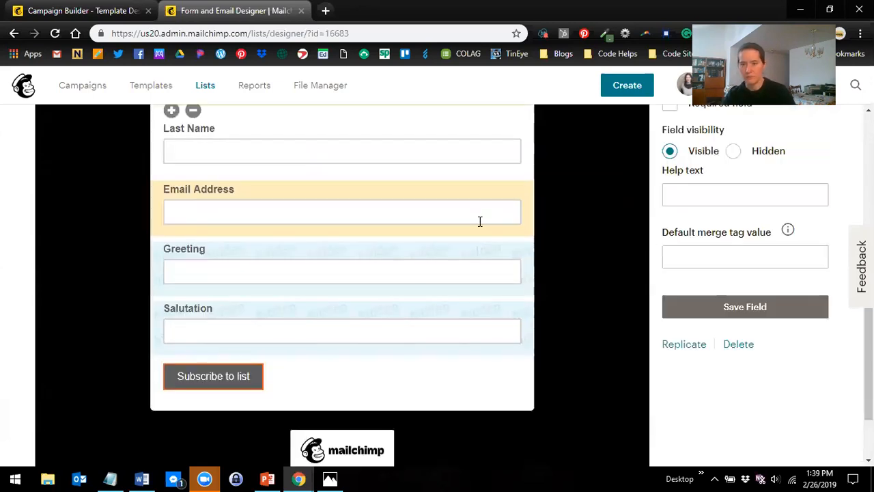
scroll(534, 322, "up", 3)
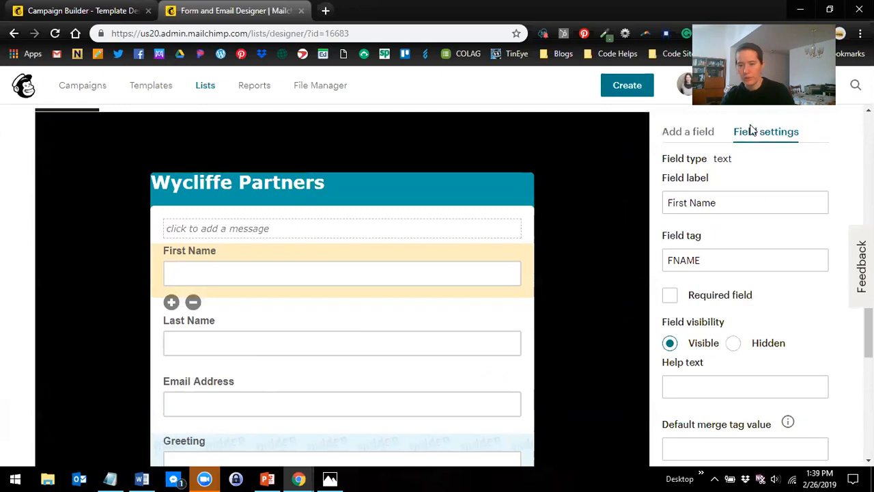
scroll(761, 243, "up", 2)
scroll(764, 303, "down", 1)
scroll(764, 304, "down", 1)
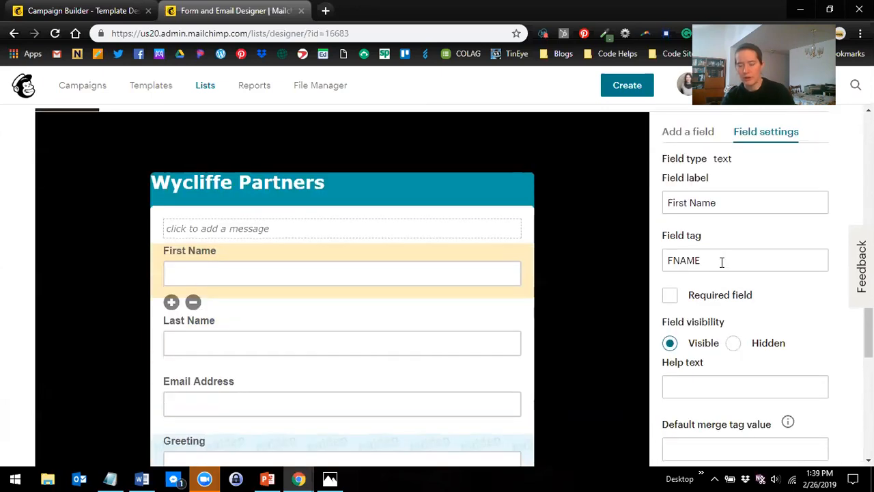
scroll(733, 253, "down", 1)
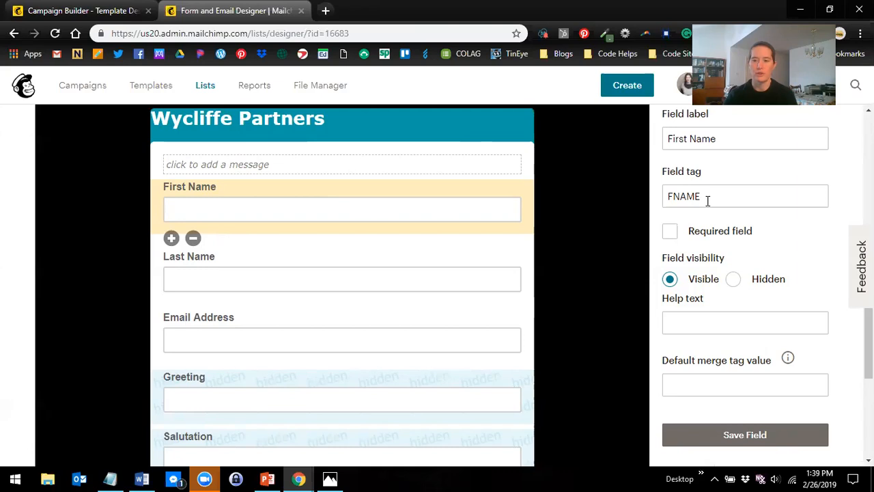
scroll(710, 240, "down", 1)
scroll(715, 250, "up", 1)
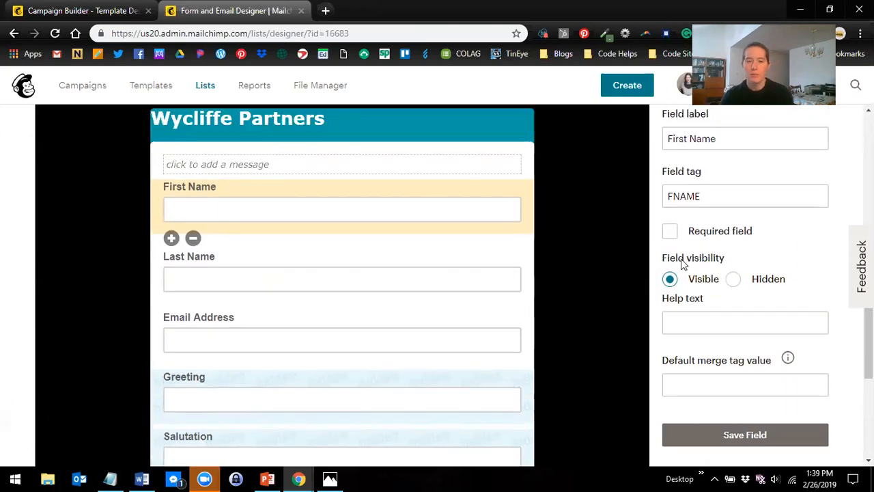
left_click(672, 233)
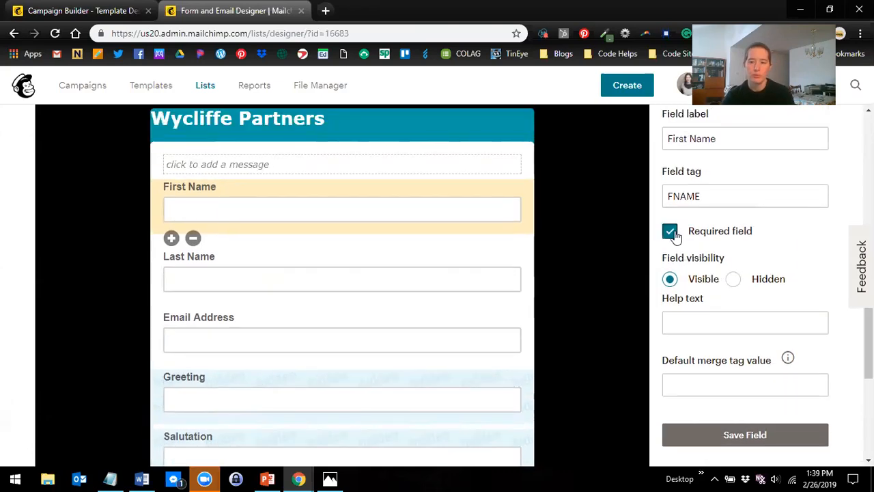
Step: Make the Last Name field required and save the field
left_click(353, 265)
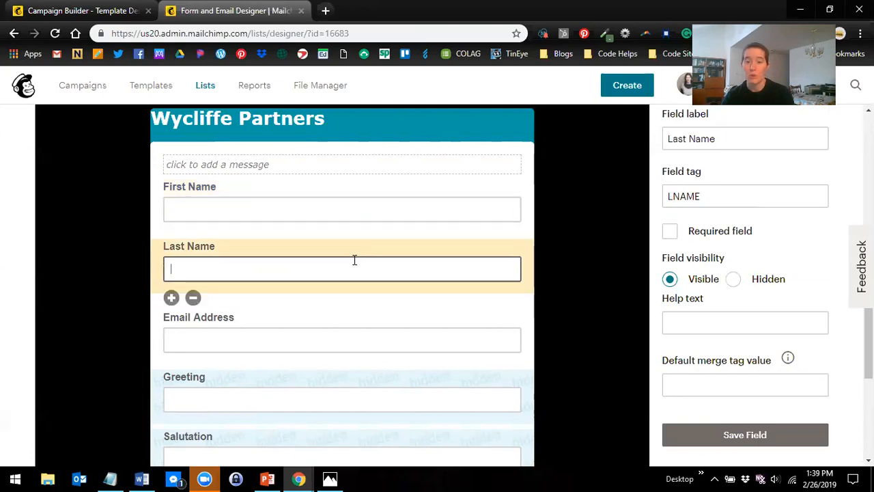
left_click(669, 236)
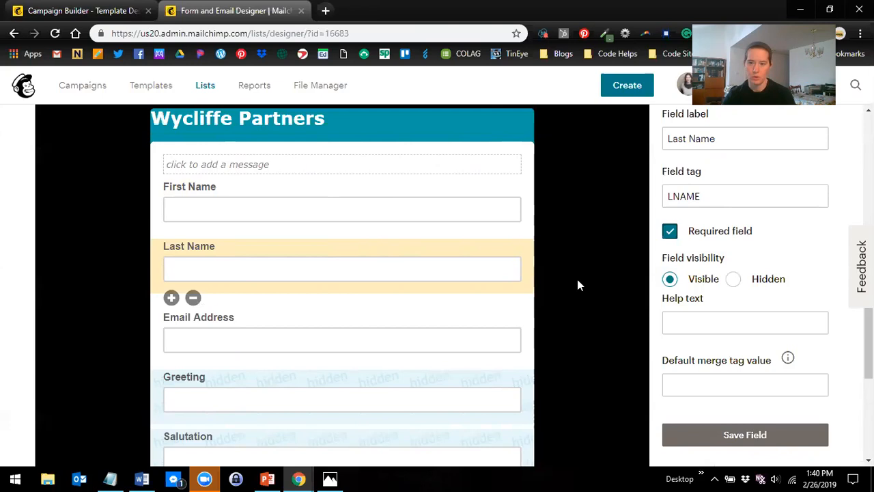
scroll(701, 319, "down", 1)
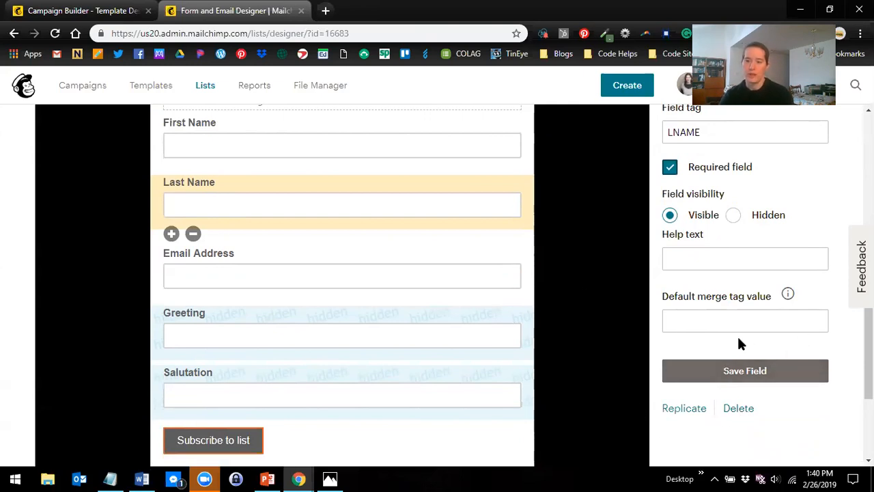
left_click(730, 380)
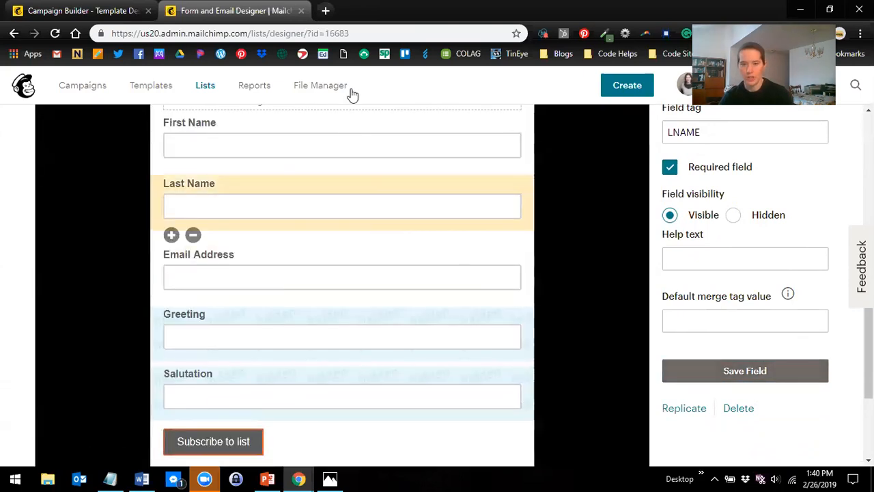
Step: Save the First Name field and open the Email Address field's settings
scroll(450, 171, "up", 1)
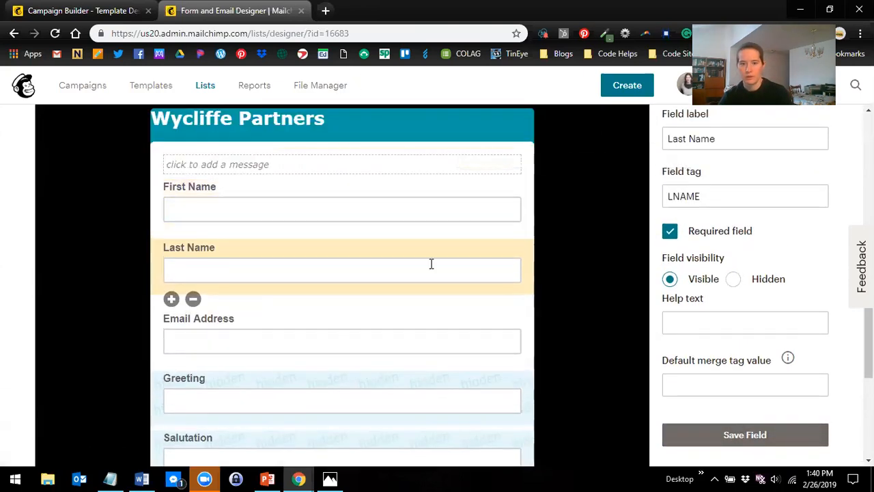
left_click(449, 204)
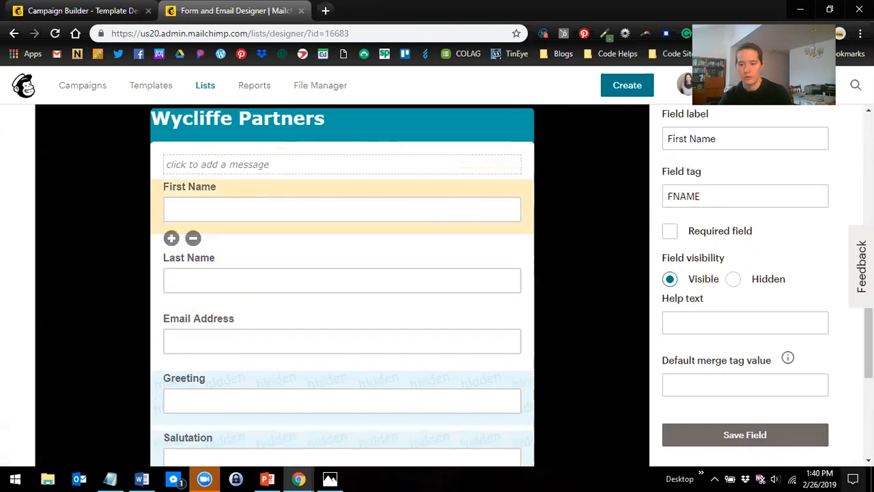
left_click(814, 434)
scroll(377, 334, "down", 1)
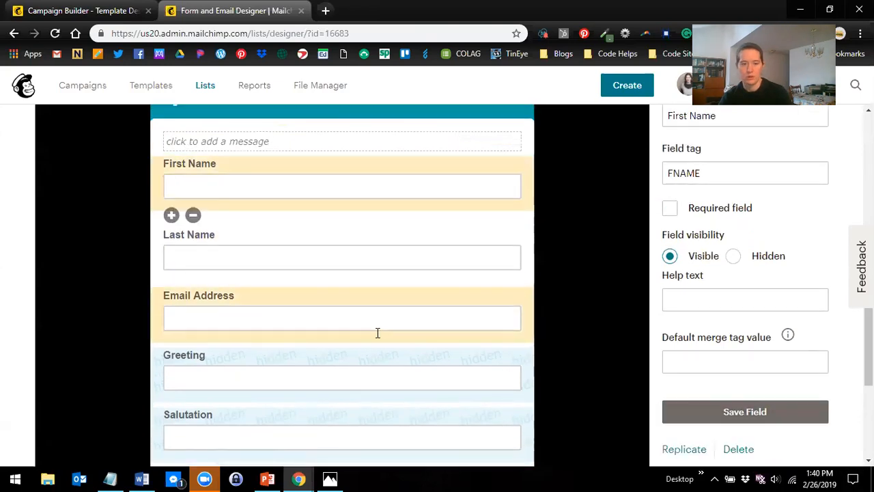
left_click(347, 267)
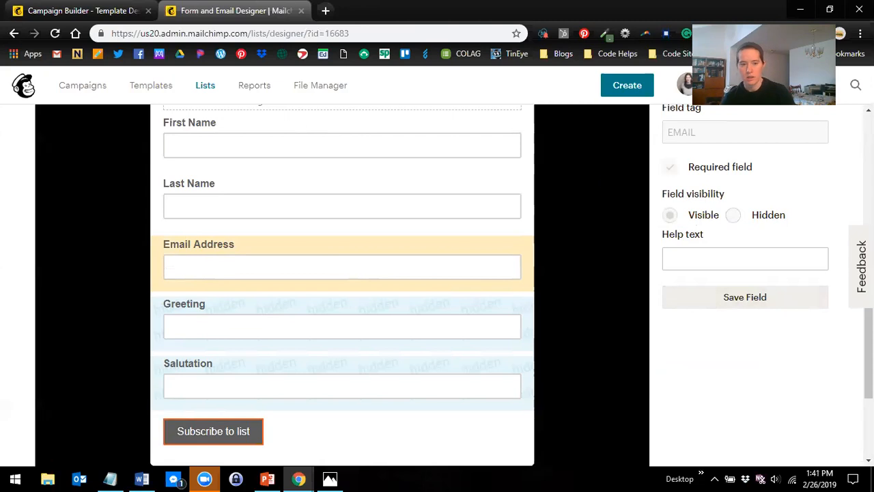
Step: Delete the hidden Greeting field from the signup form, confirming with DELETE
left_click(394, 302)
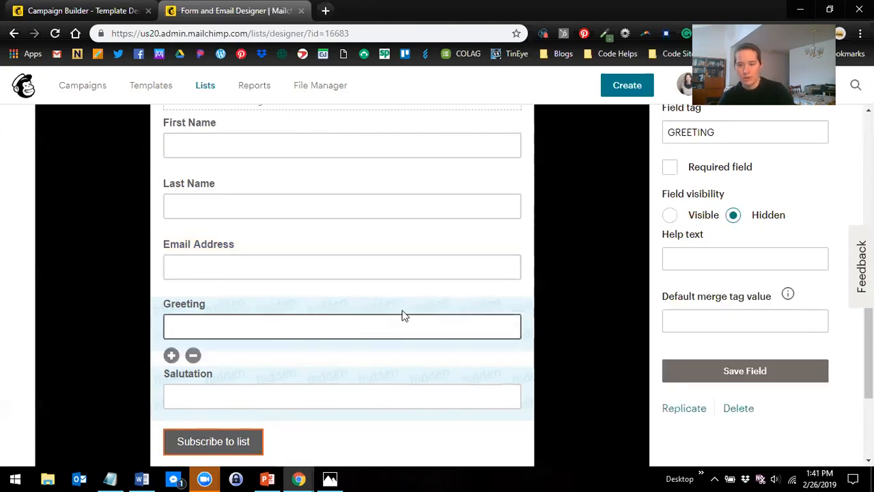
scroll(741, 408, "up", 1)
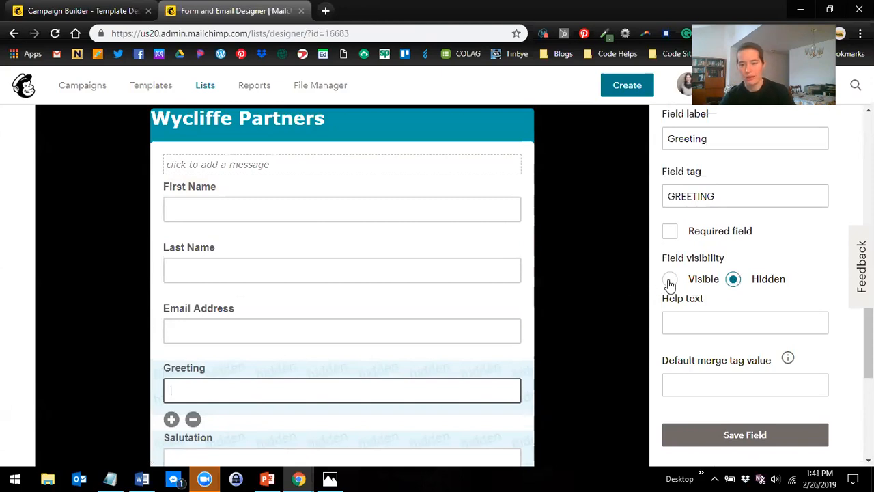
scroll(726, 341, "down", 3)
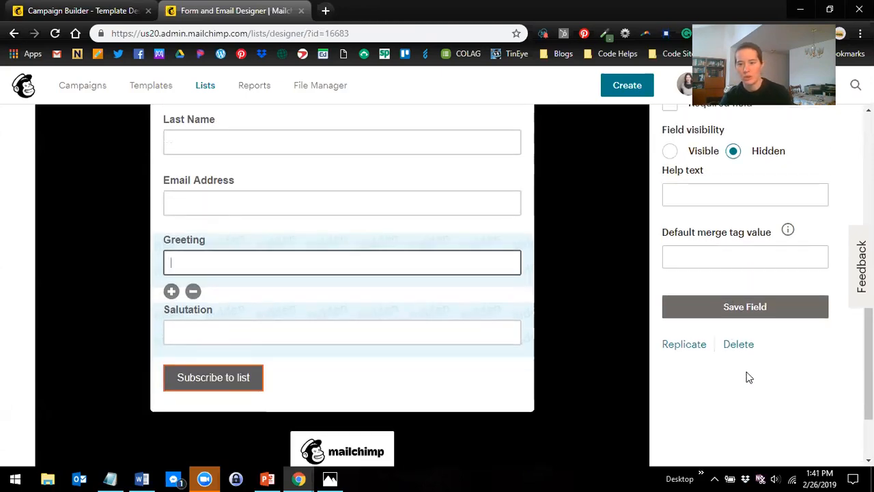
left_click(741, 281)
left_click(426, 284)
left_click(305, 312)
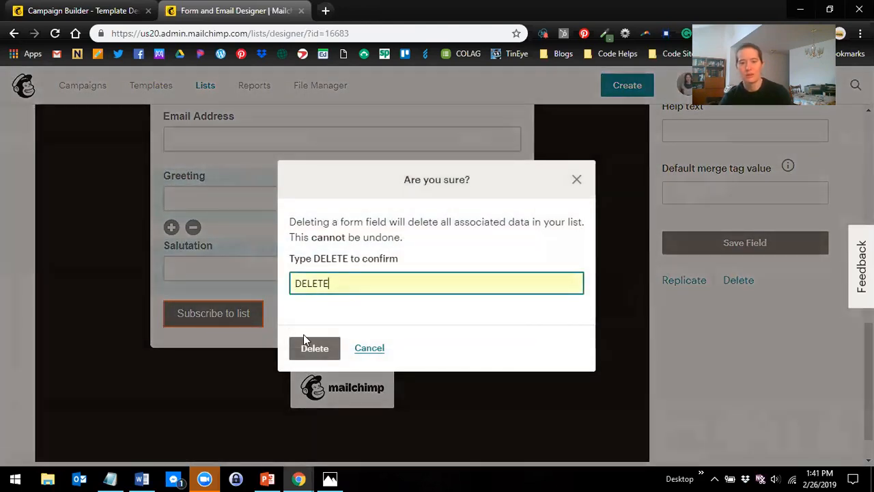
left_click(304, 345)
Step: Review the remaining fields in the signup form and open the field settings
scroll(502, 356, "up", 2)
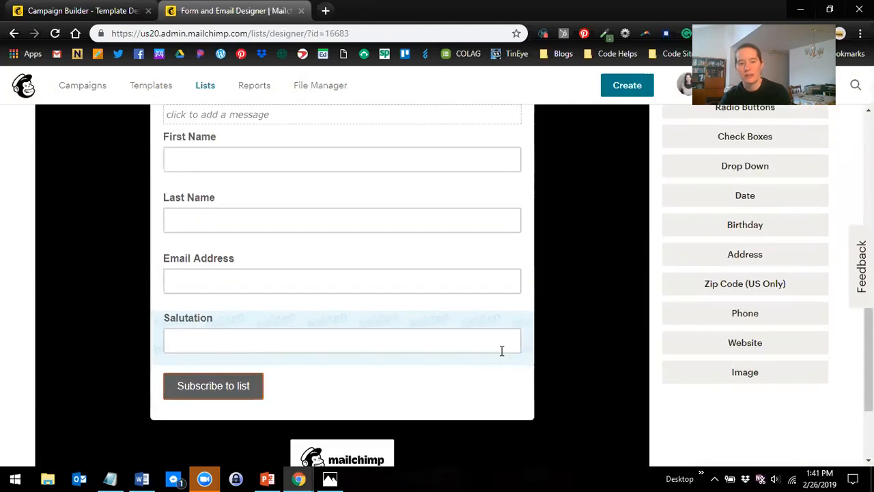
scroll(511, 353, "up", 2)
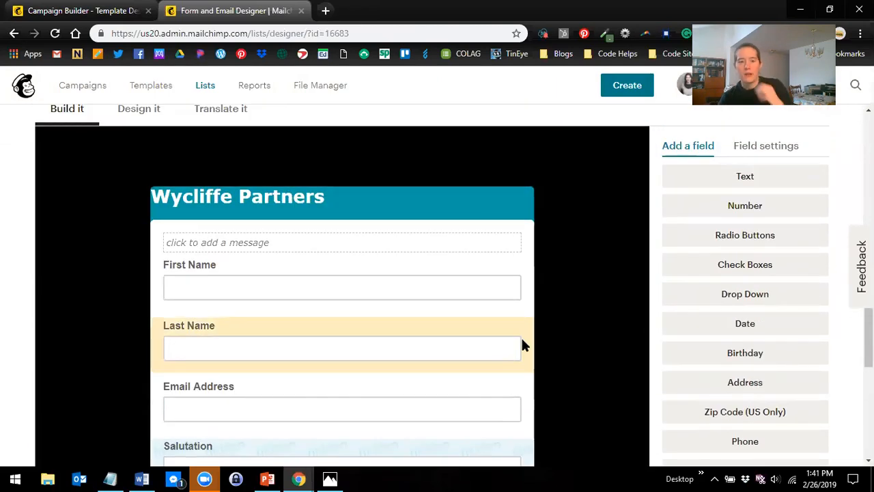
left_click(752, 148)
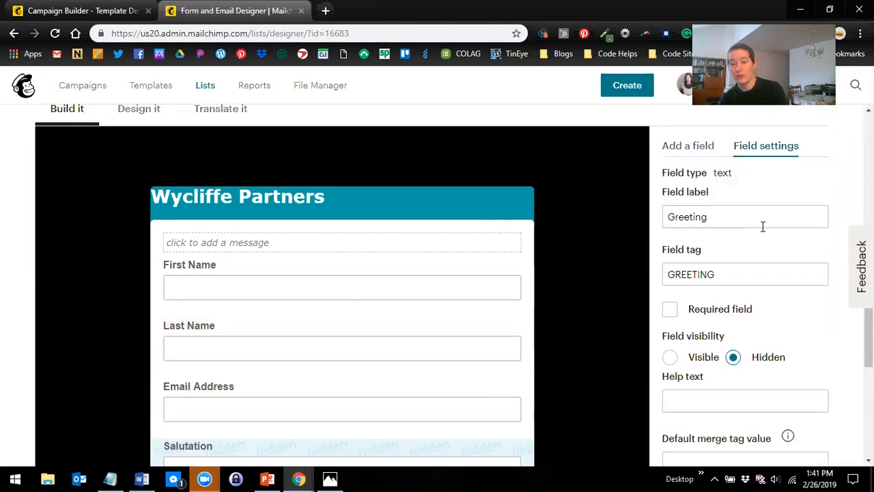
Step: Add an Address field to the Wycliffe Partners signup form
scroll(768, 286, "down", 3)
scroll(760, 337, "up", 4)
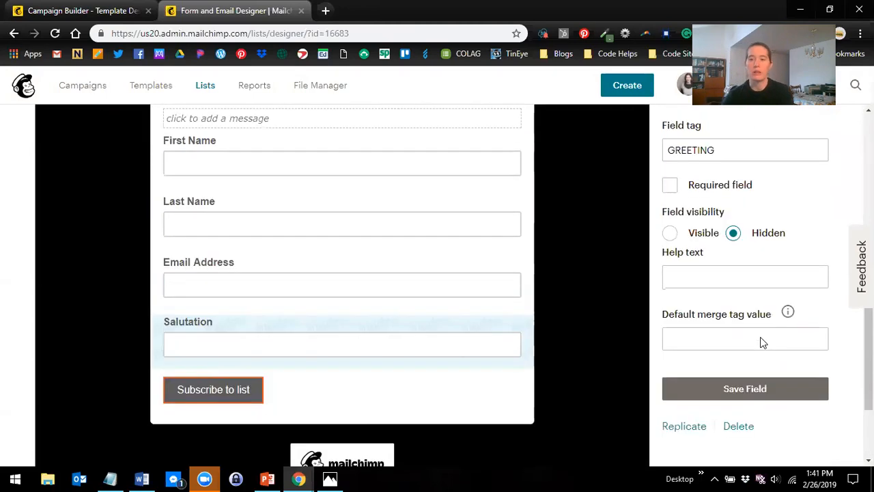
left_click(707, 210)
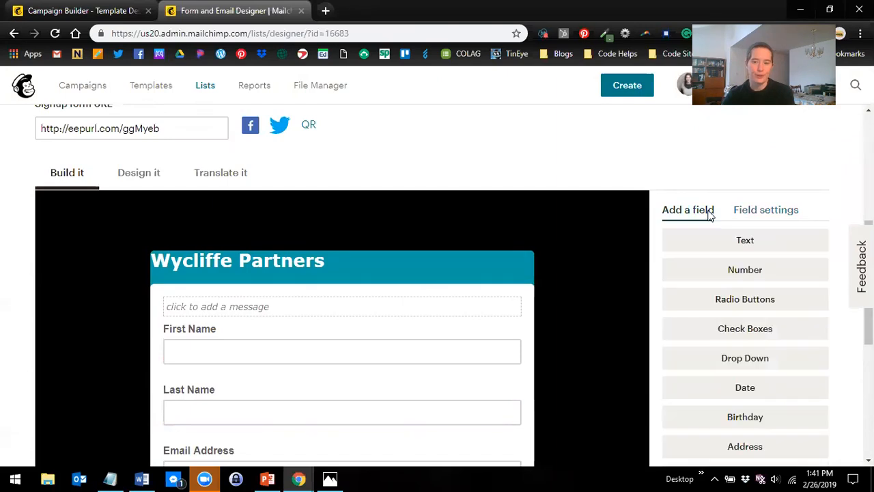
scroll(558, 345, "down", 1)
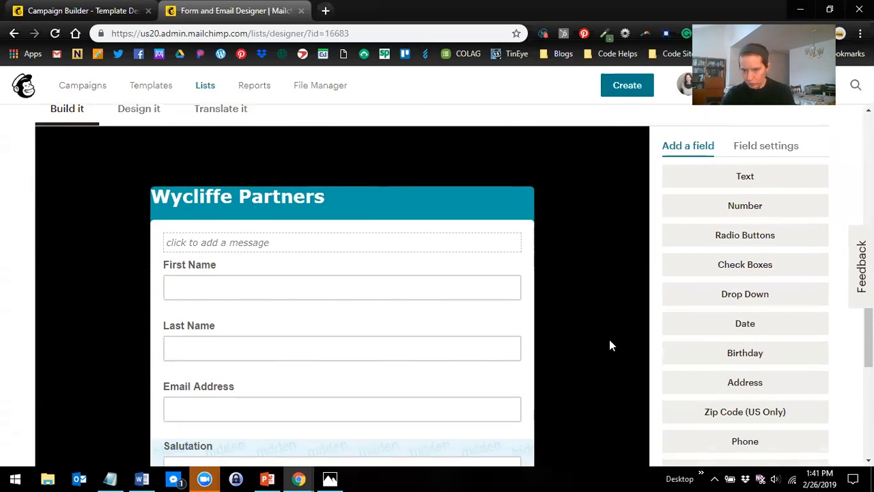
scroll(610, 341, "down", 1)
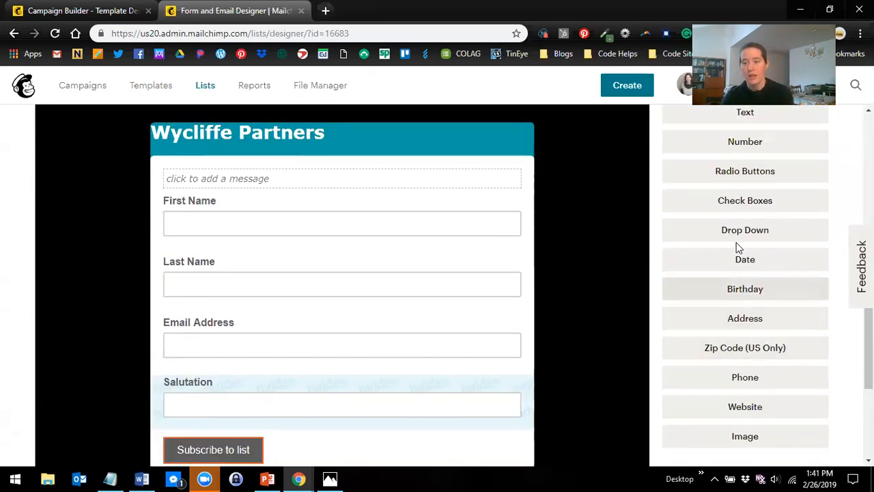
left_click(784, 324)
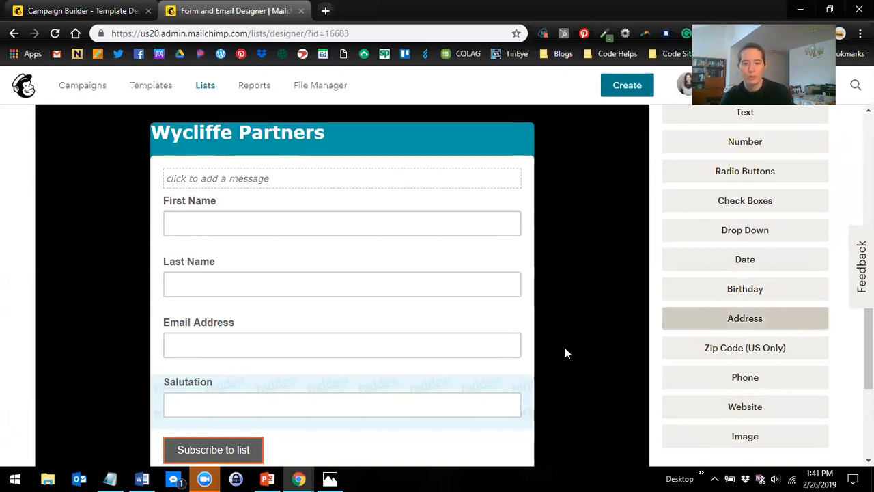
left_click(729, 328)
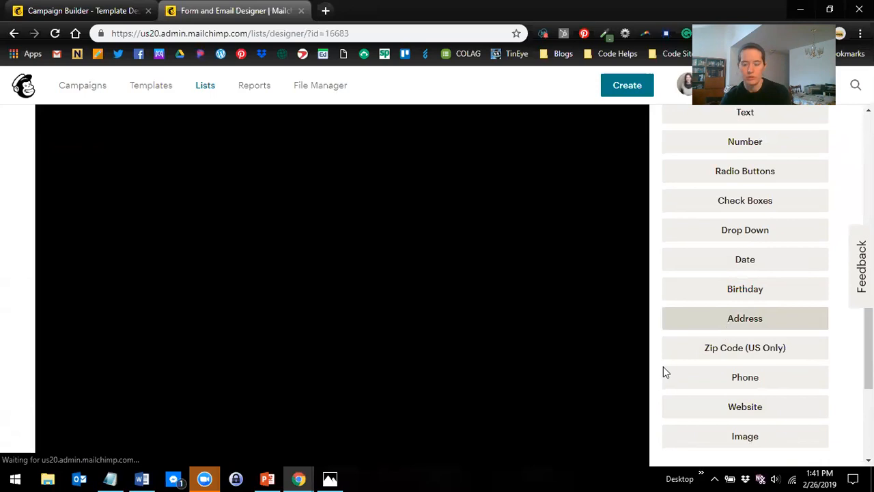
Step: Move the Address field between Email Address and the hidden Salutation field
scroll(435, 376, "down", 4)
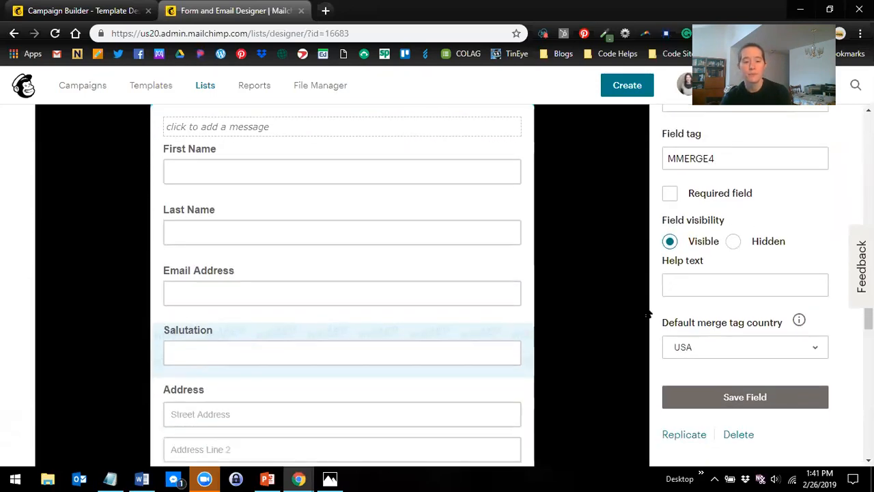
scroll(154, 326, "down", 1)
left_click_drag(203, 334, 209, 267)
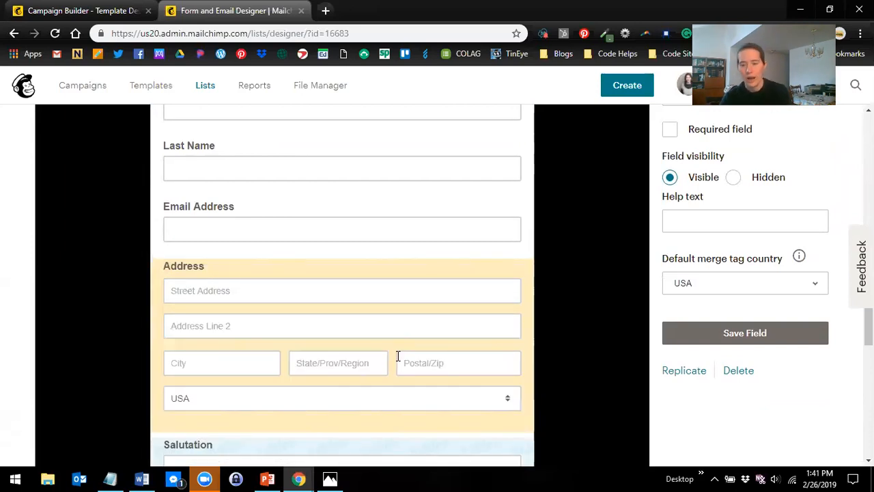
Step: Check the Address field's settings and save it as a visible, optional field with USA as default country
scroll(401, 362, "up", 1)
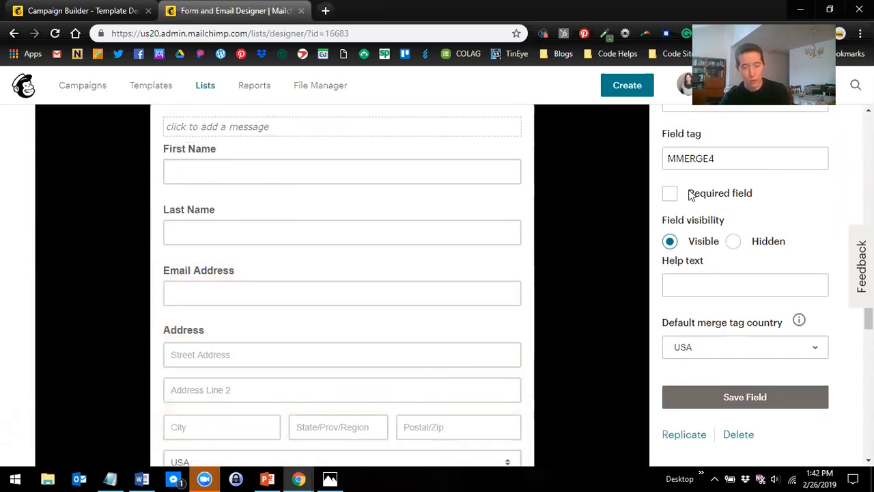
scroll(696, 199, "down", 2)
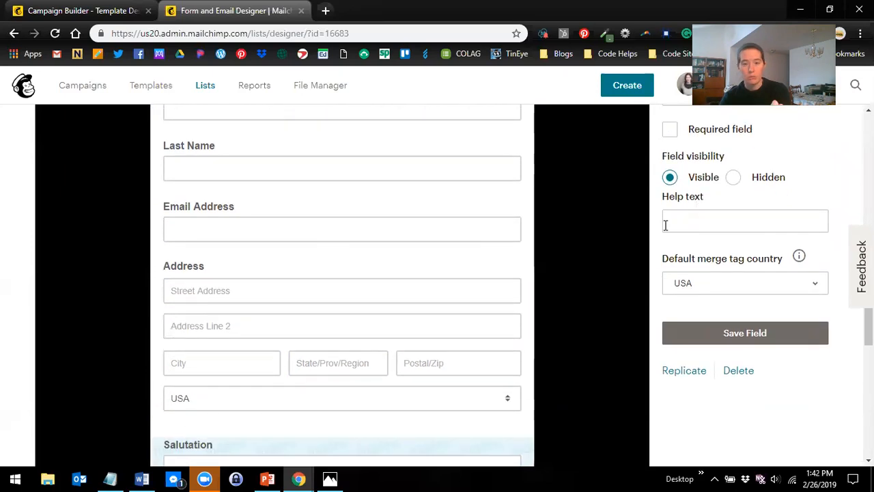
scroll(310, 211, "up", 3)
scroll(403, 431, "down", 1)
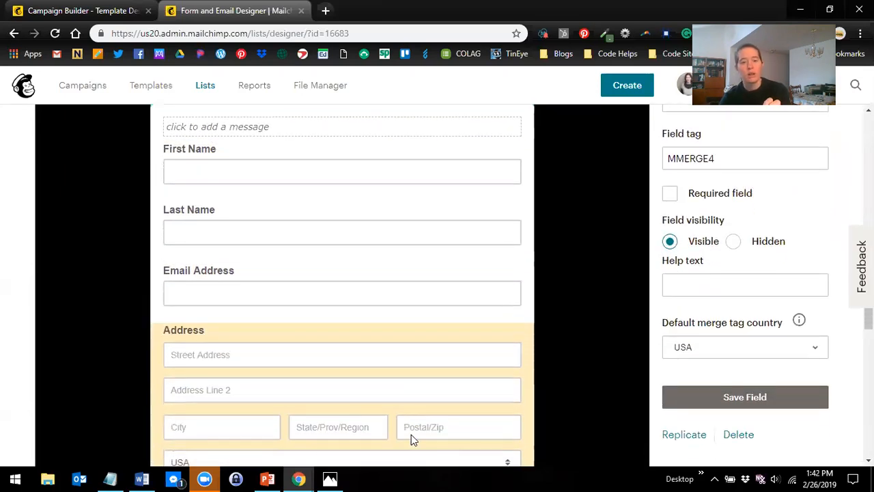
scroll(419, 406, "down", 1)
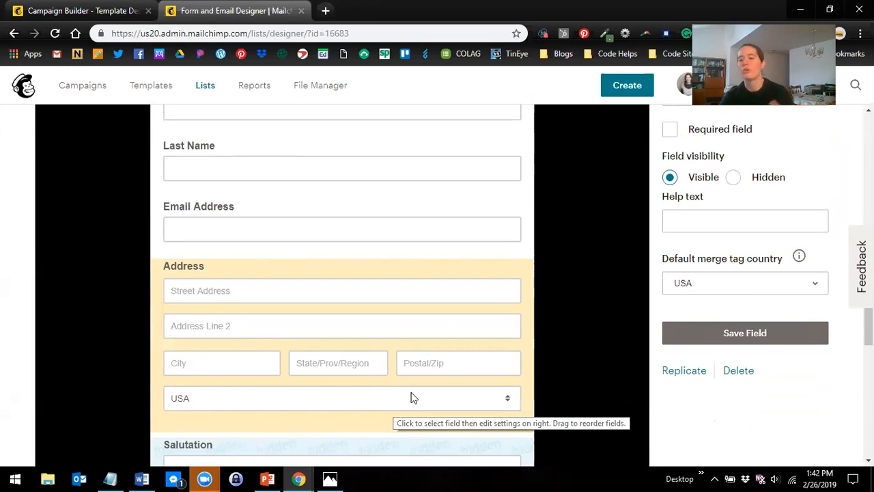
left_click(732, 341)
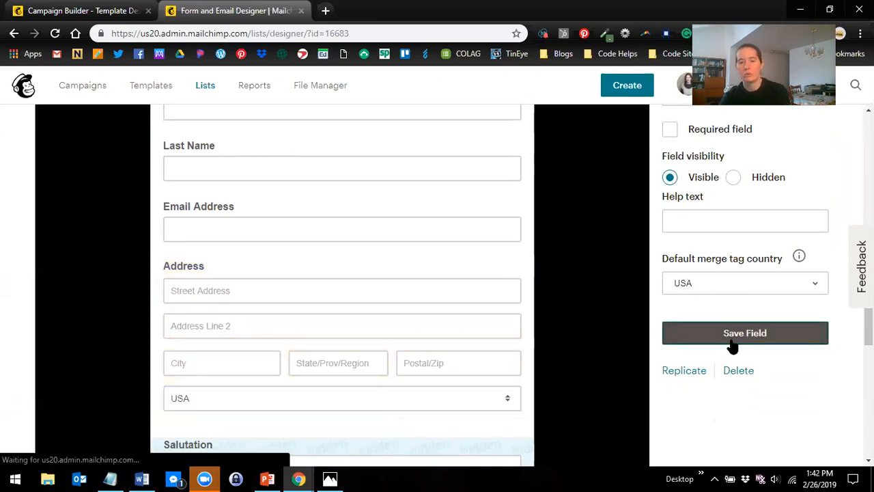
left_click(810, 335)
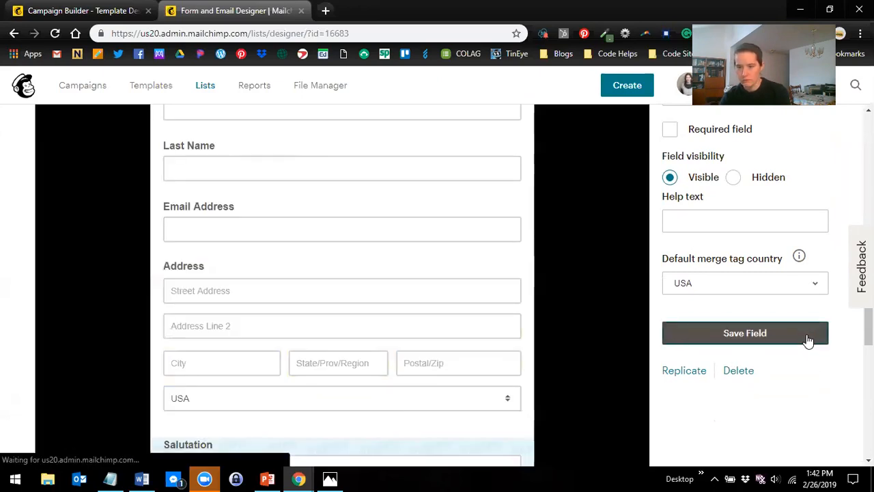
Step: Review the field types available to add and the current order of fields in the signup form
left_click(687, 170)
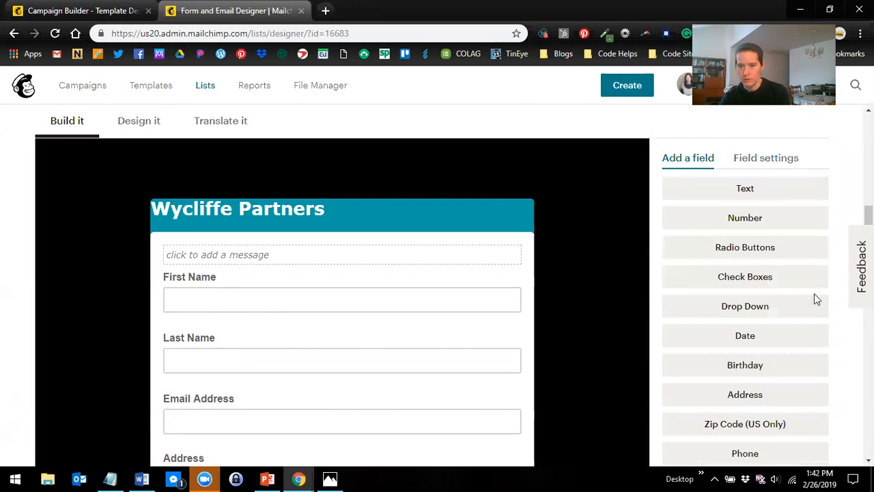
scroll(816, 297, "down", 1)
scroll(823, 321, "down", 1)
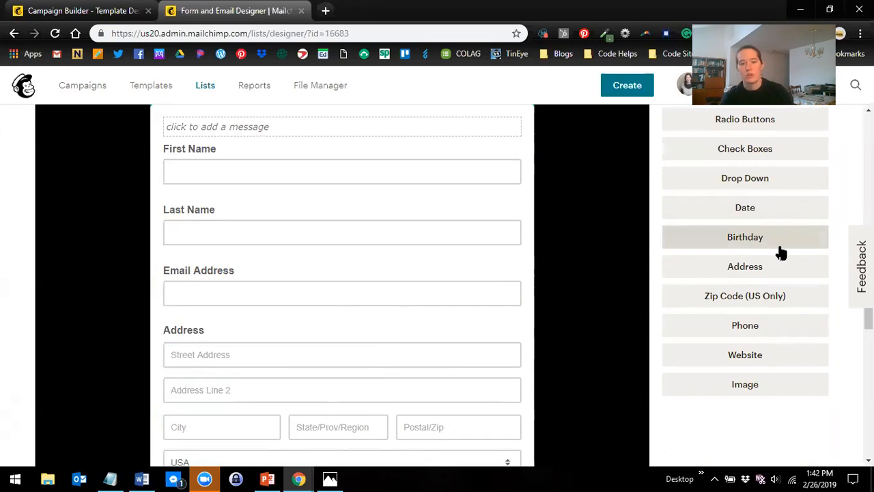
scroll(780, 252, "up", 1)
scroll(781, 253, "up", 2)
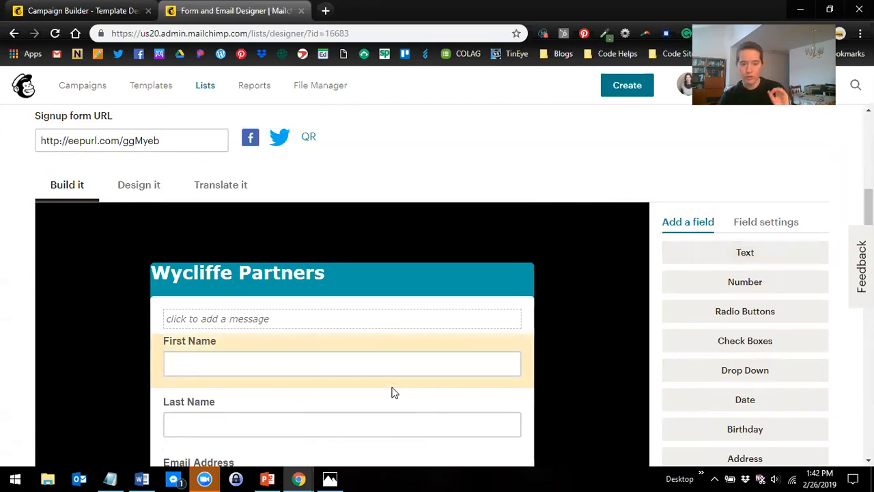
scroll(391, 390, "down", 2)
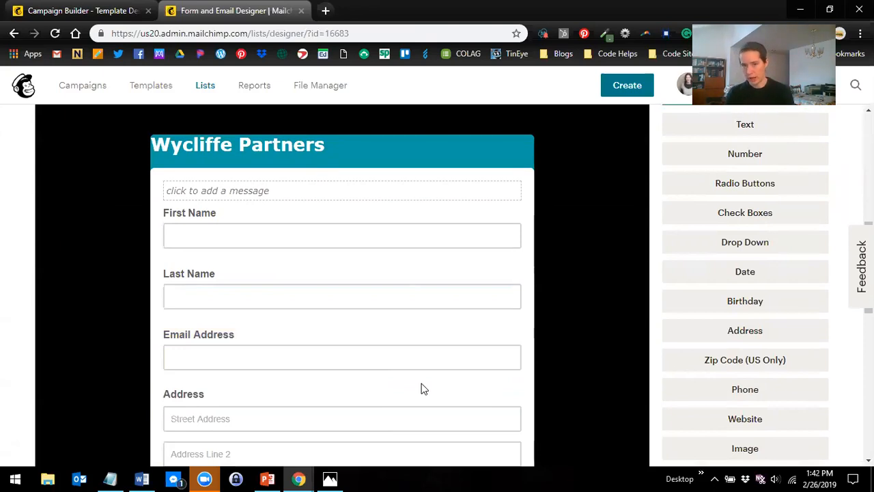
scroll(422, 389, "down", 1)
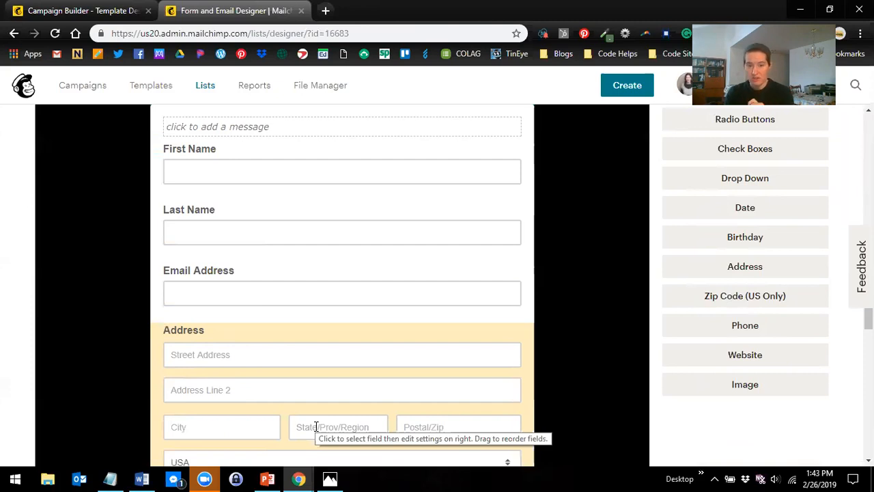
Step: Switch the form builder from the signup form to the Forward to a friend form
scroll(317, 427, "up", 5)
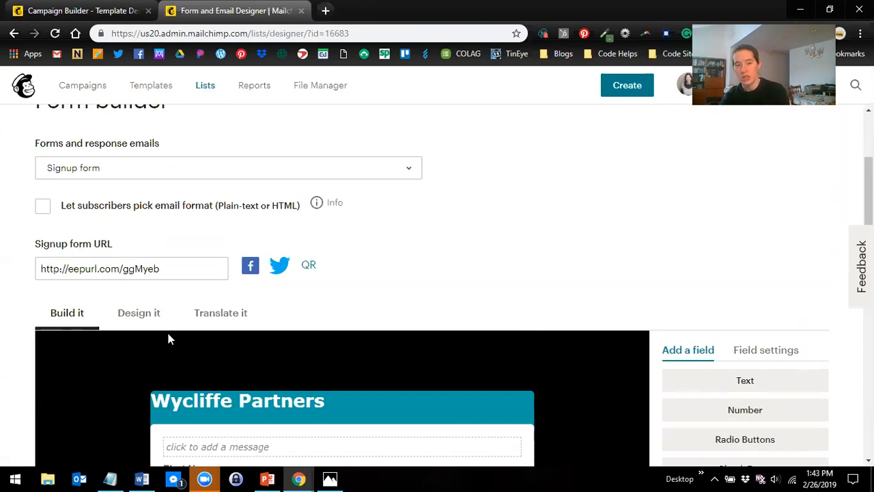
scroll(169, 338, "up", 2)
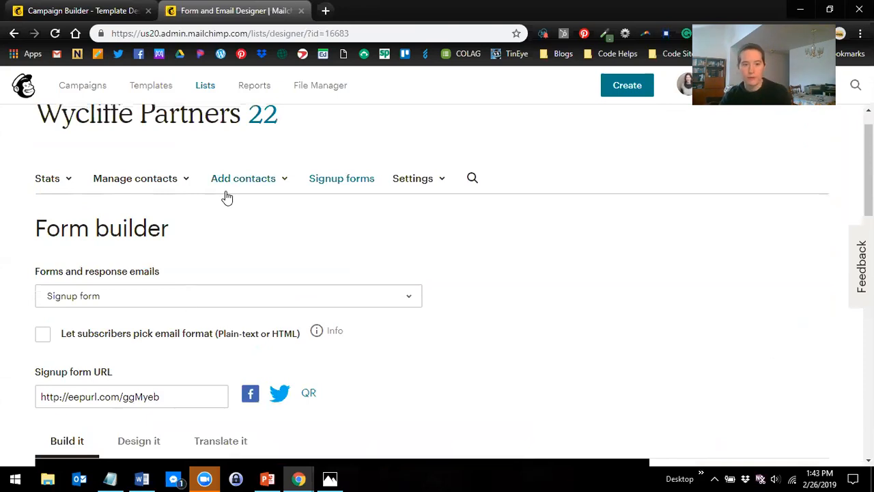
scroll(204, 303, "down", 1)
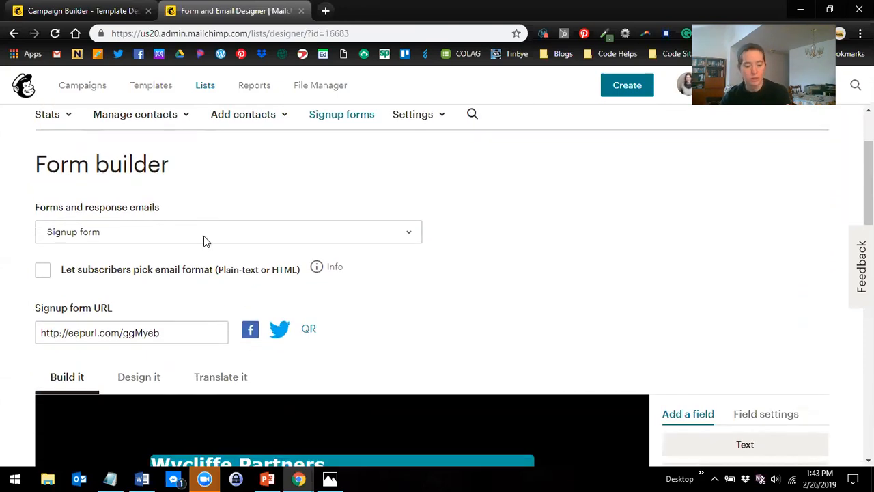
left_click(203, 235)
scroll(291, 175, "down", 1)
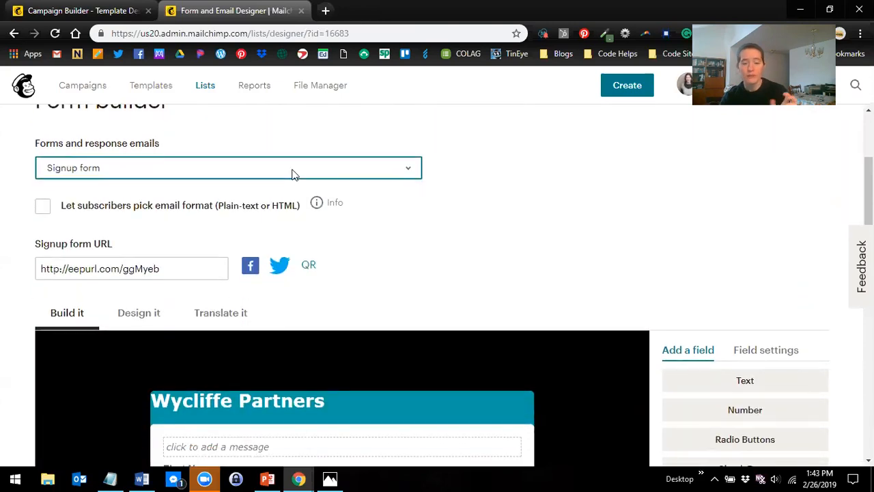
left_click(293, 174)
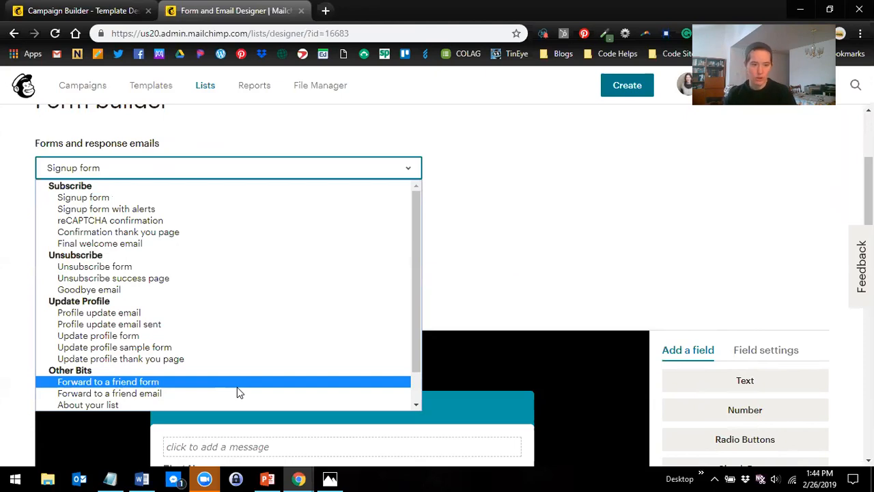
left_click(190, 384)
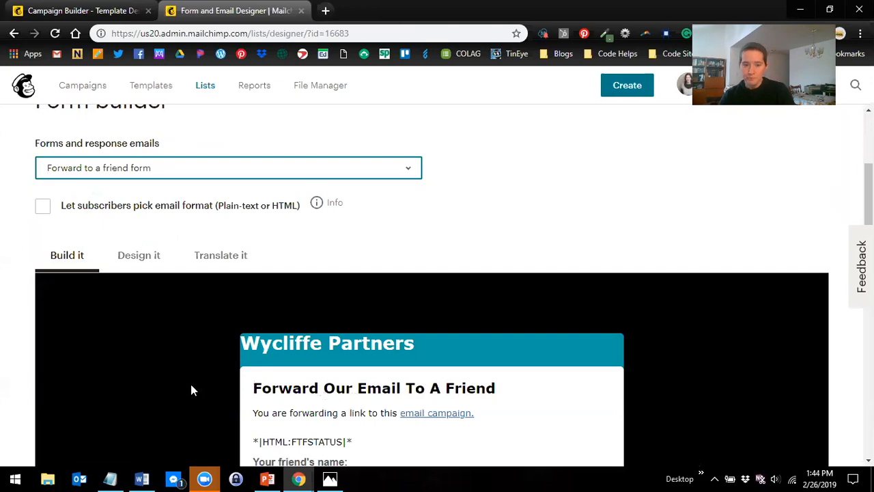
Step: Examine the Forward to a friend form's fields, personal note box and privacy pledge
scroll(191, 390, "down", 2)
scroll(192, 388, "down", 1)
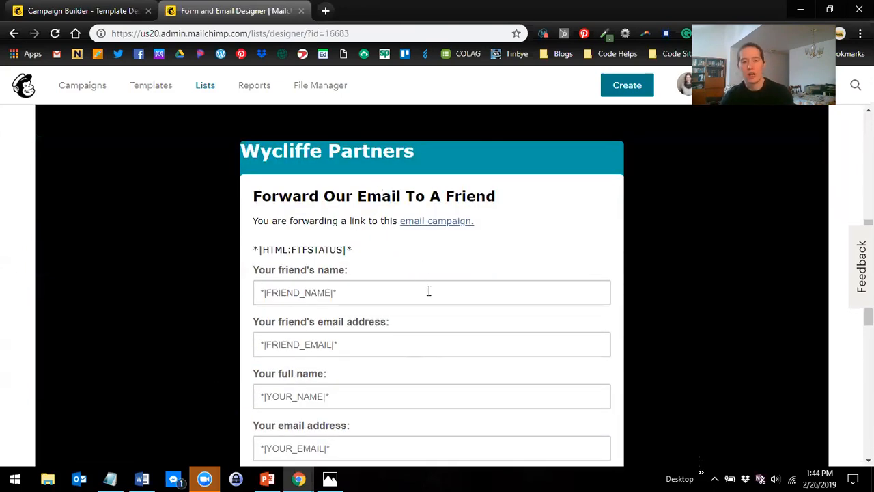
scroll(482, 387, "down", 4)
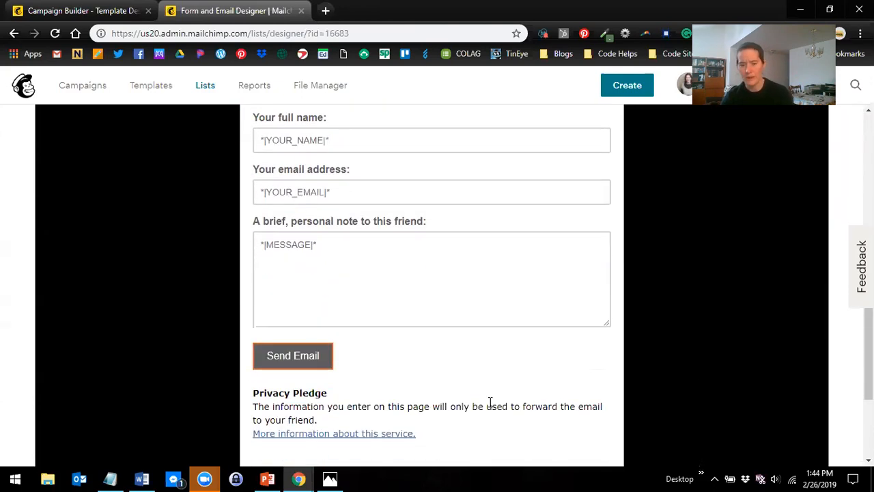
scroll(491, 409, "down", 2)
scroll(495, 410, "up", 6)
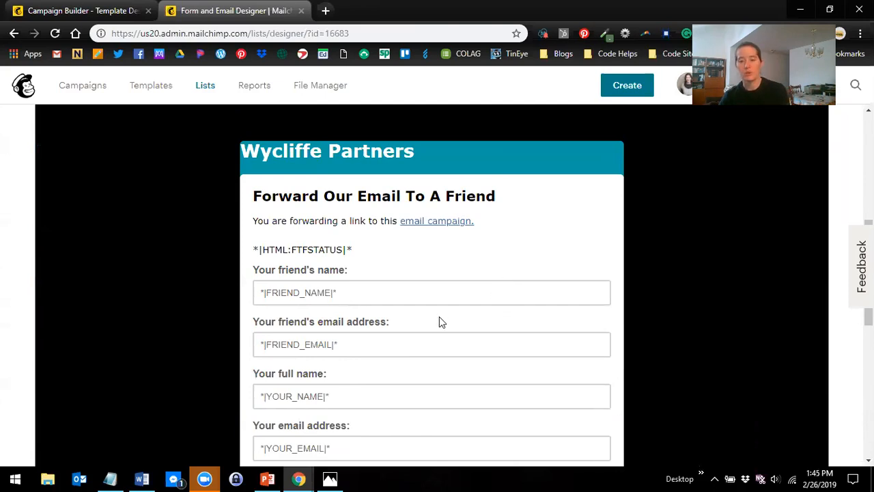
scroll(229, 211, "up", 2)
scroll(225, 217, "up", 2)
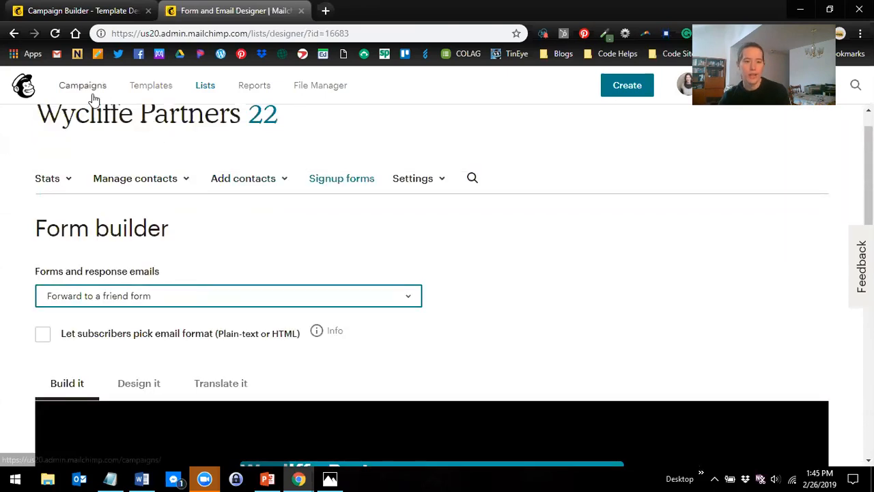
Step: Open the Test Email campaign and its content design for editing
left_click(92, 92)
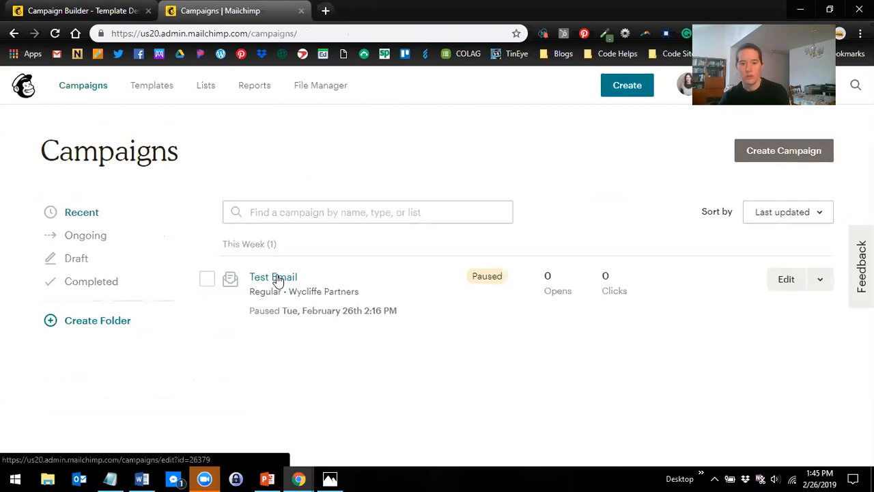
left_click(277, 278)
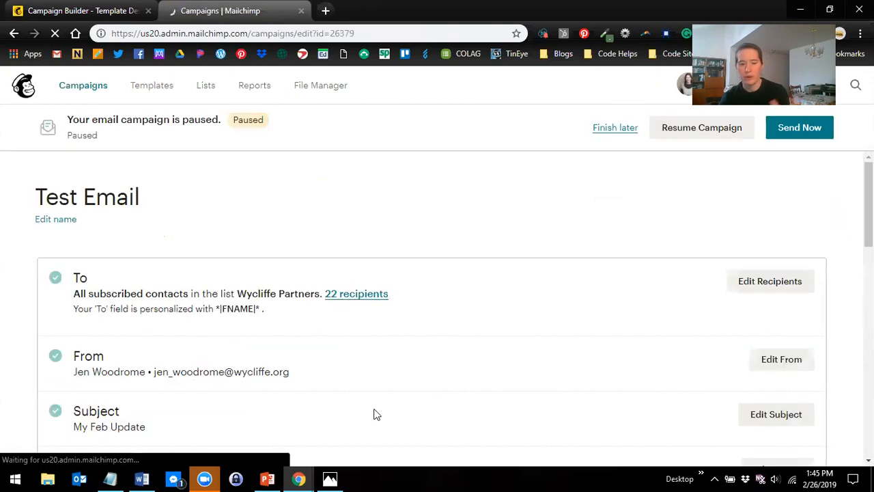
scroll(385, 398, "down", 1)
scroll(385, 398, "down", 2)
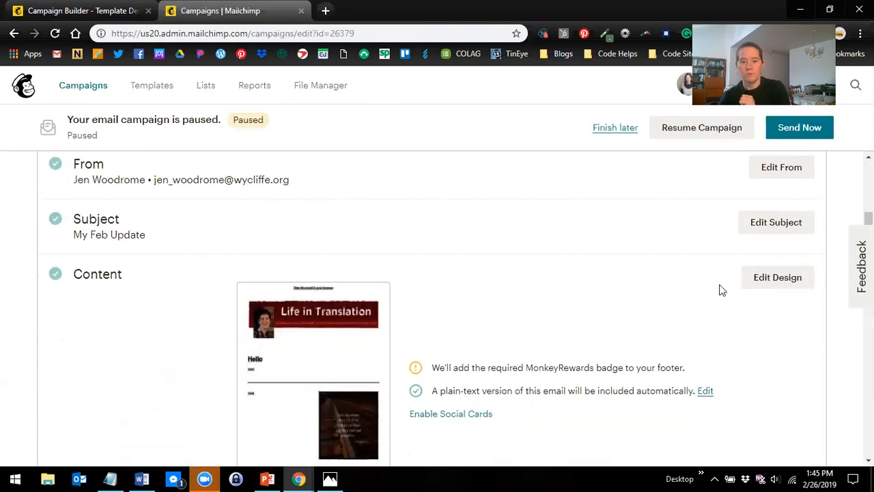
left_click(786, 286)
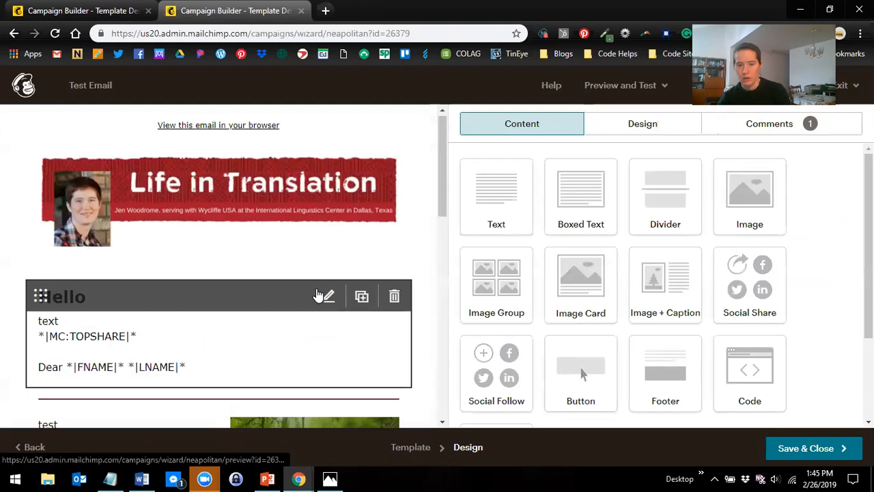
Step: Insert a new Button block between the signature and the Partner Online! button in the email
scroll(375, 372, "down", 2)
scroll(375, 371, "down", 3)
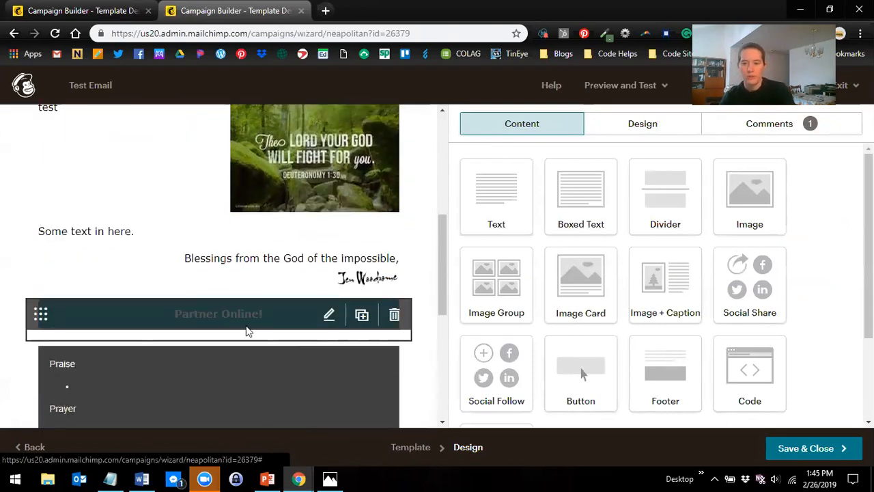
left_click_drag(582, 367, 257, 305)
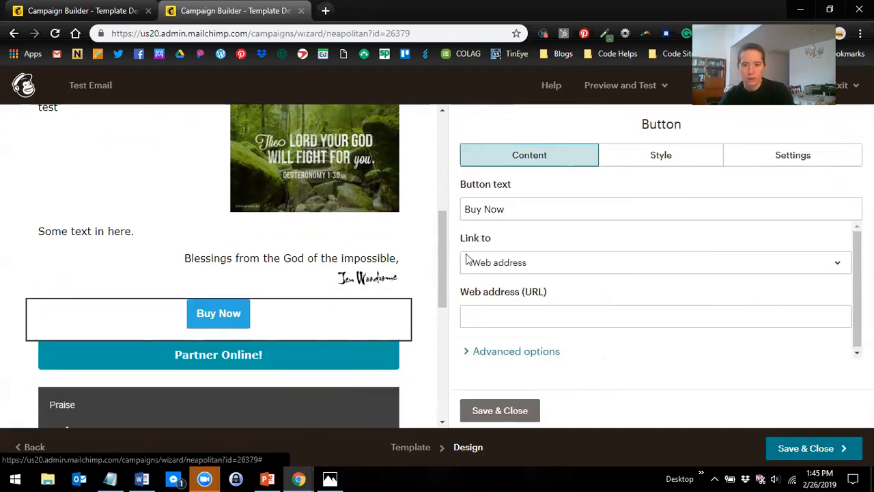
Step: Change the new button's text to "Forward to a Friend"
left_click(576, 208)
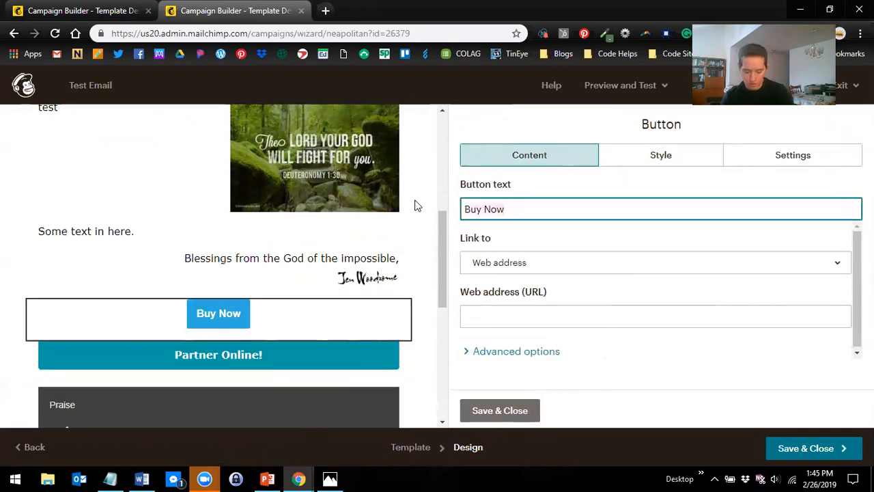
key("ctrl+a")
type("Forward ")
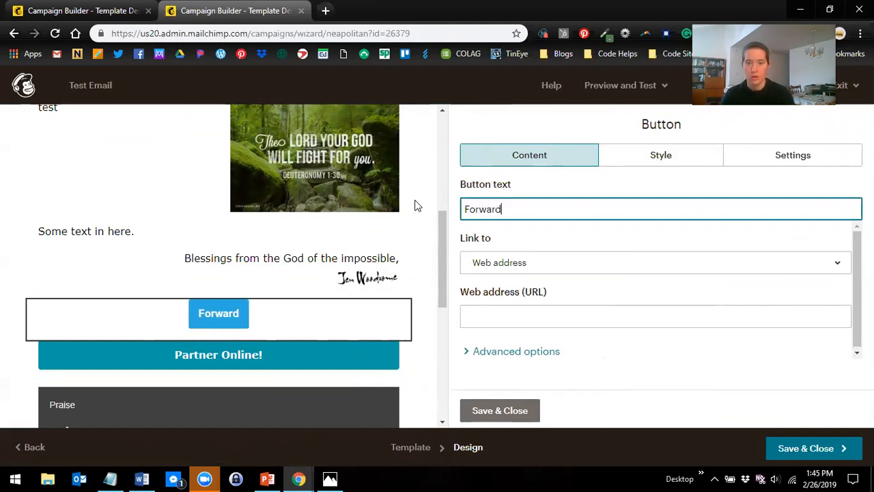
type("to a Friend")
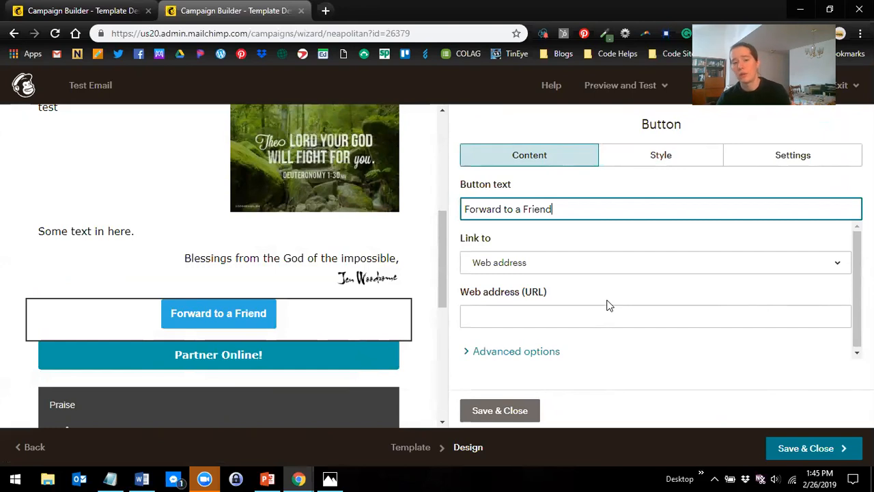
Step: Link the Forward to a Friend button to an email address and enter the merge tag *|FORWARD|* as the address
left_click(548, 269)
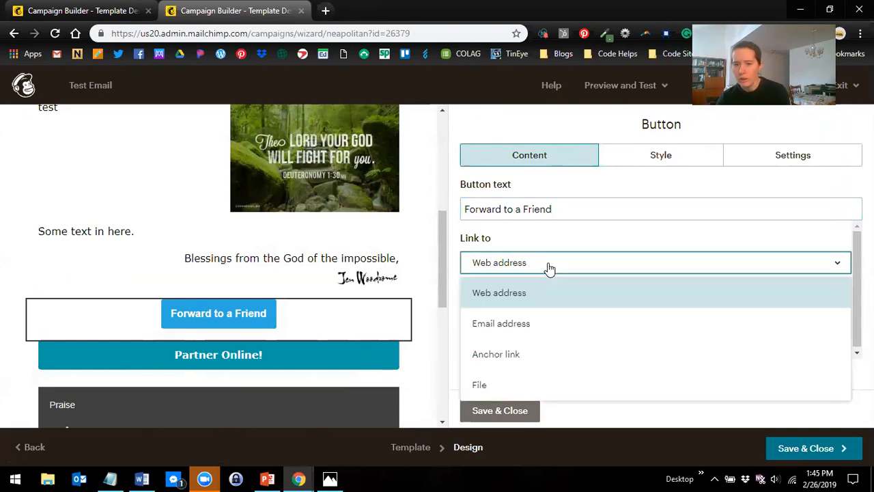
left_click(543, 326)
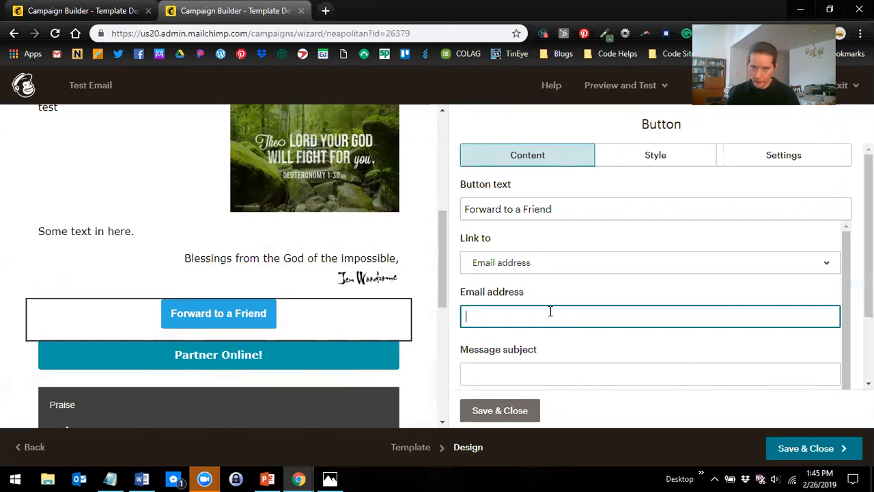
type("j")
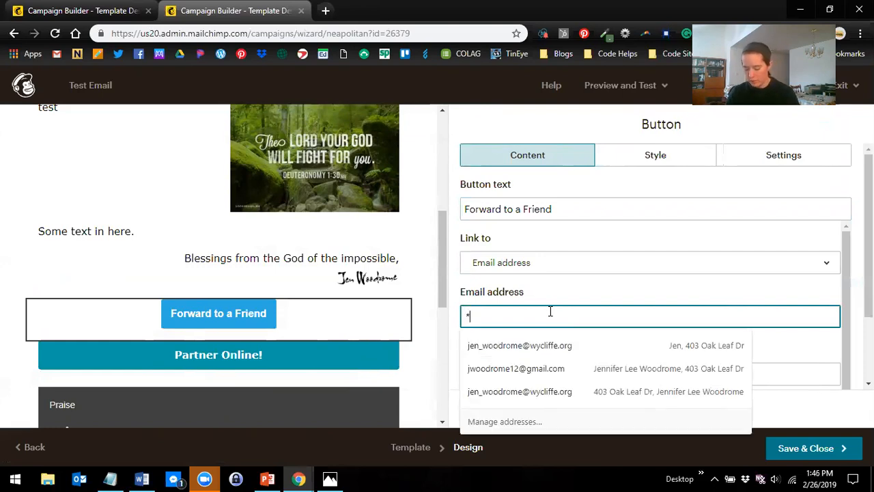
type("|")
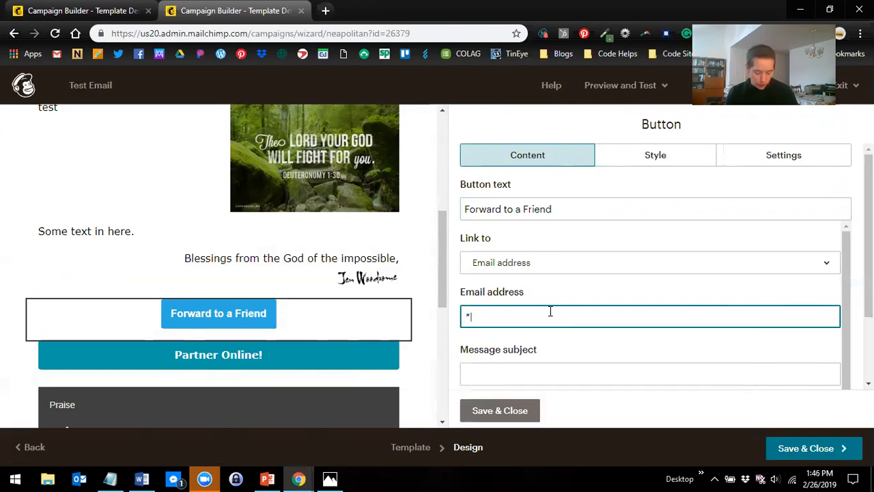
type("FORWARD")
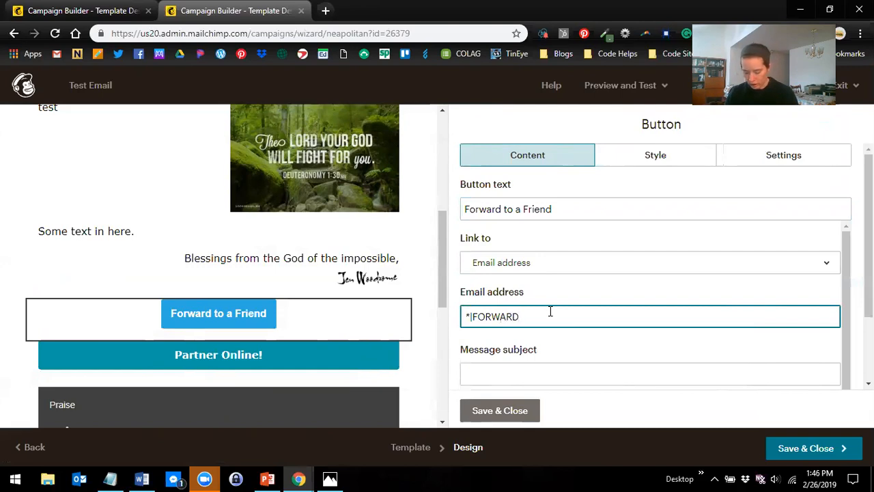
type("|")
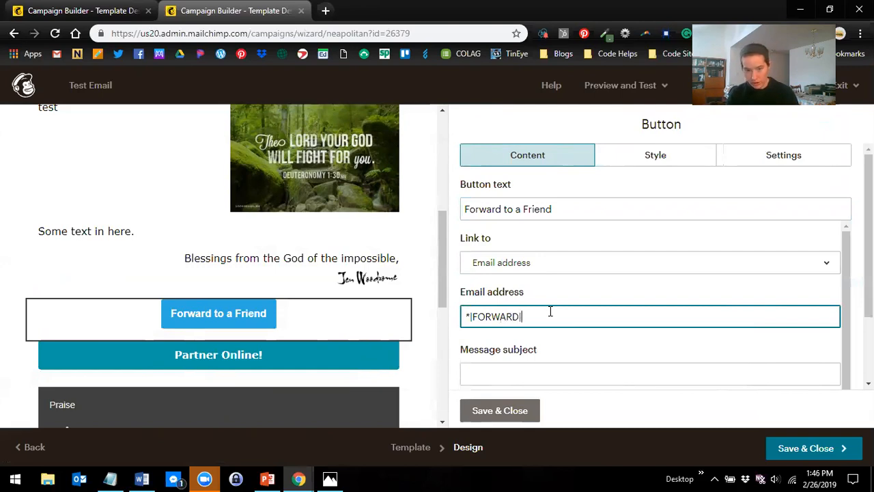
type("*")
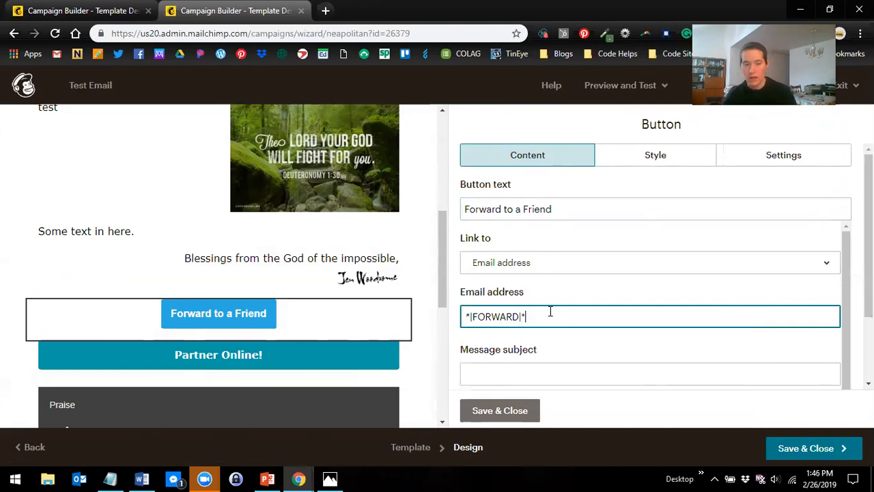
Step: Set the Forward to a Friend button's background to the dark blue #103f52
left_click(671, 151)
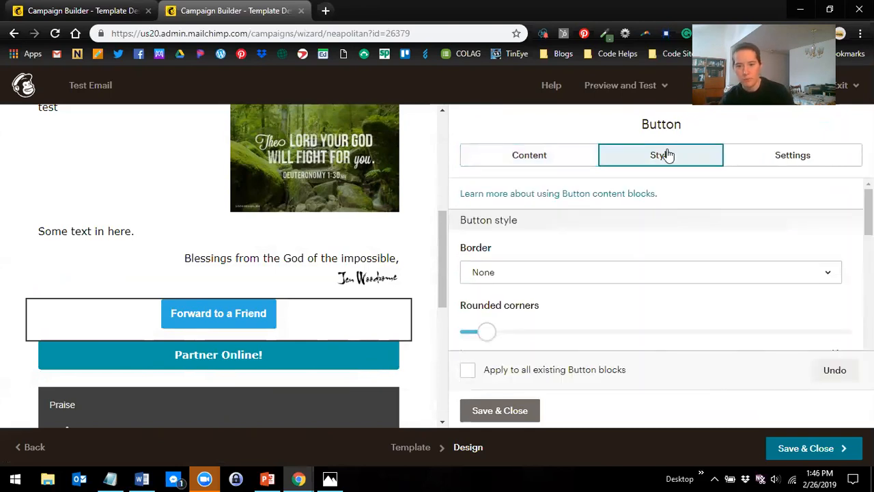
scroll(559, 310, "down", 3)
scroll(558, 309, "up", 1)
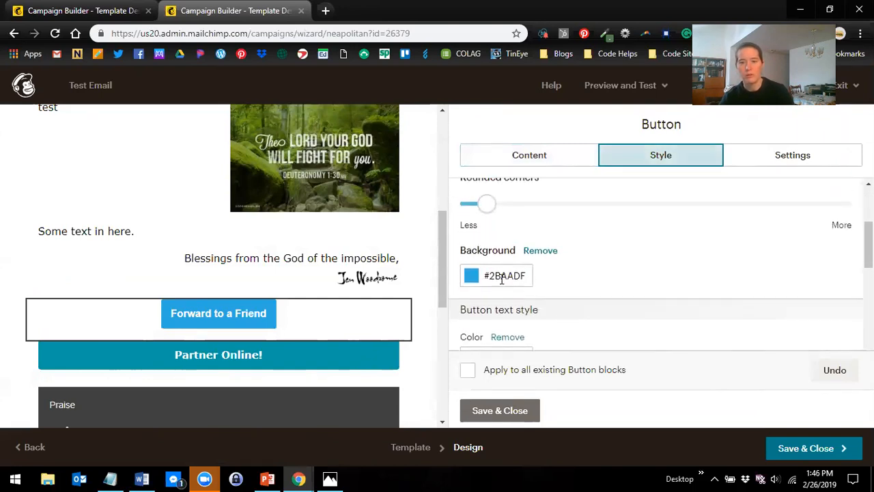
left_click(499, 277)
mouse_move(545, 235)
left_mouse_down()
mouse_move(531, 220)
mouse_move(542, 259)
mouse_move(545, 251)
left_mouse_up()
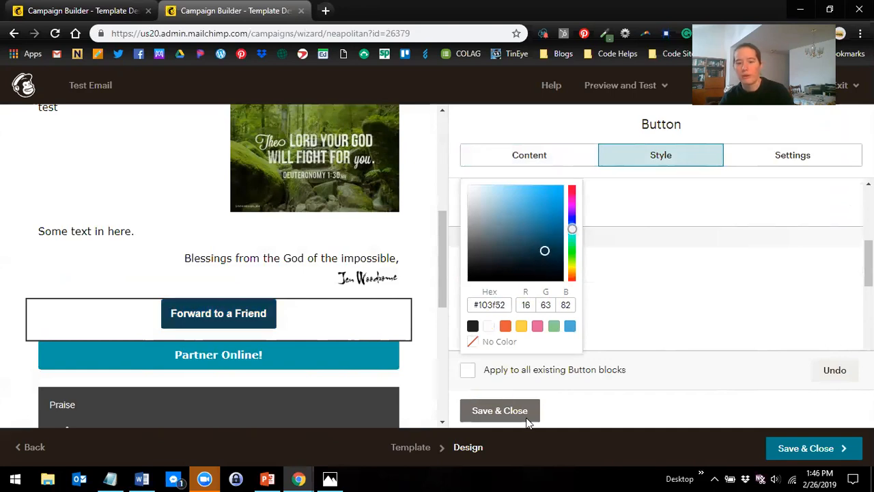
Step: Change the Forward to a Friend button's text font to Verdana
scroll(642, 312, "up", 1)
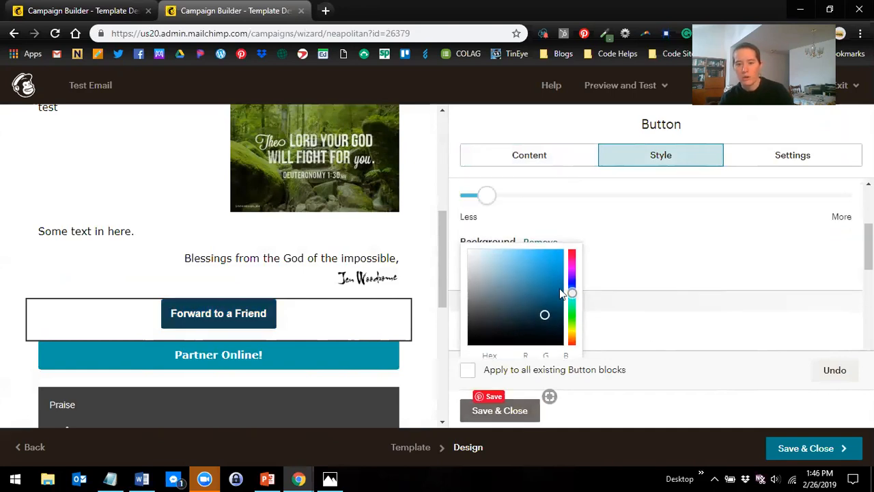
scroll(559, 288, "down", 2)
left_click(580, 308)
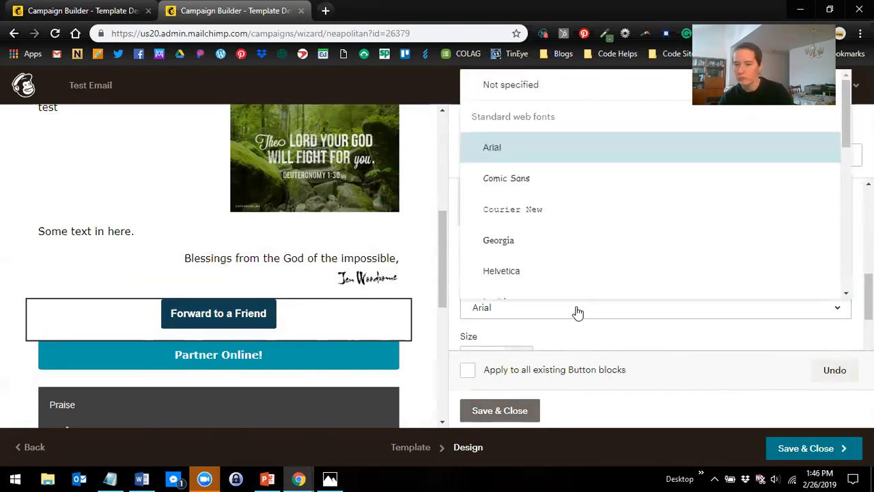
scroll(581, 253, "down", 1)
scroll(556, 264, "down", 1)
scroll(557, 273, "down", 2)
left_click(560, 242)
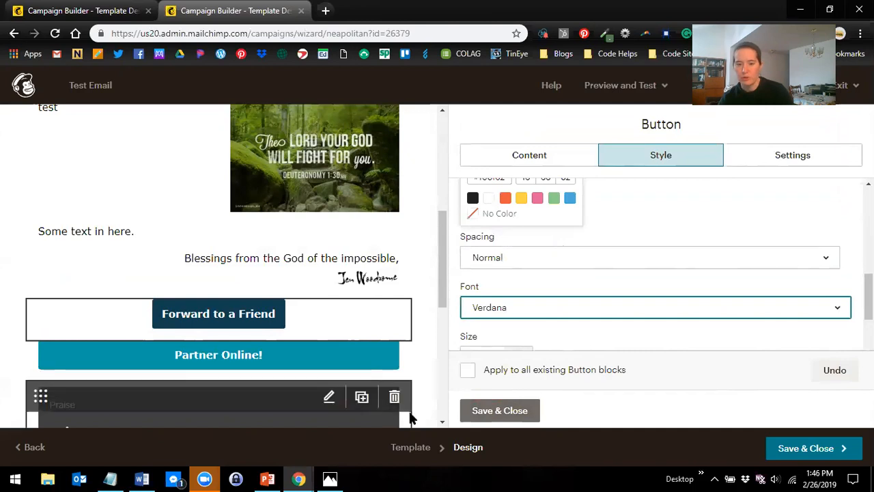
Step: Make the Forward to a Friend button full width, then save and close the block
left_click(787, 162)
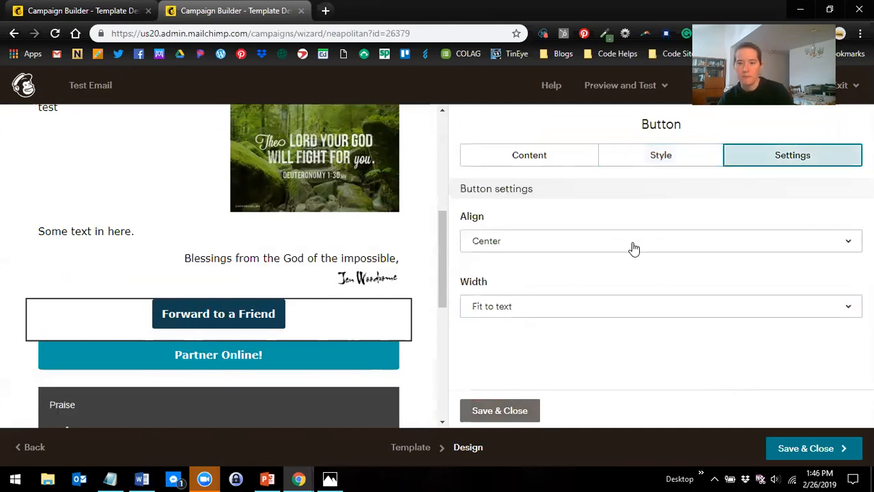
left_click(571, 307)
left_click(588, 373)
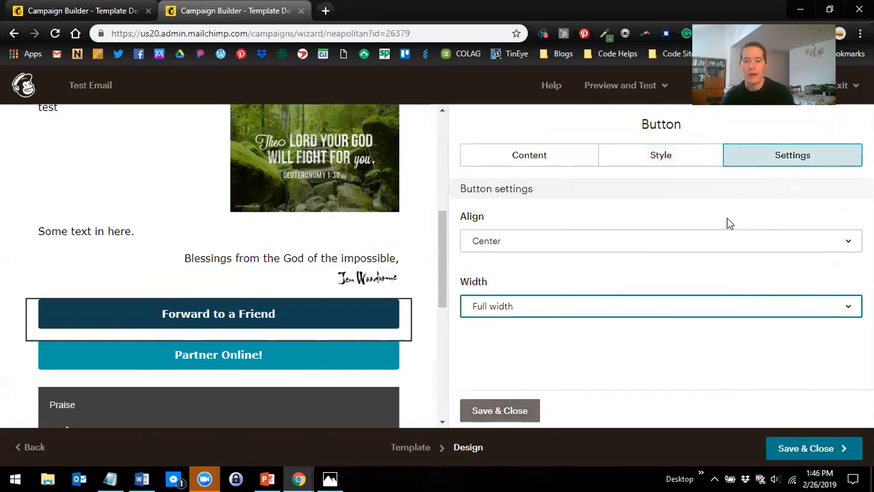
left_click(486, 417)
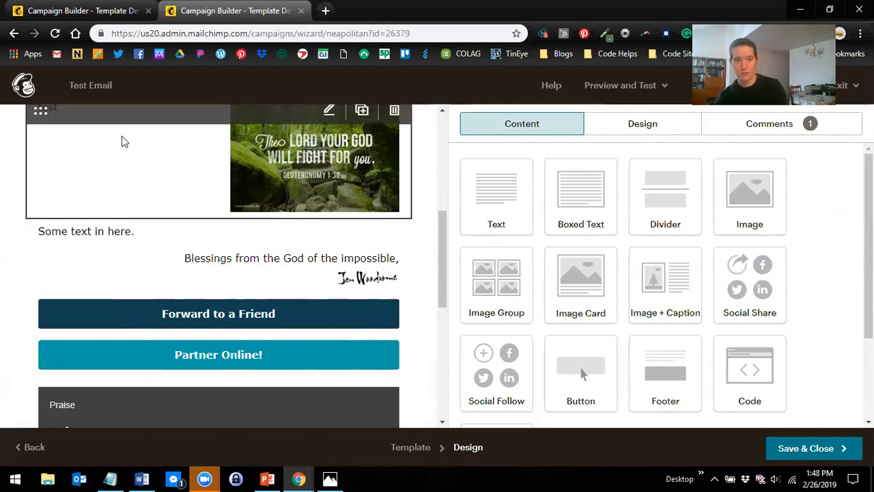
Step: Leave the campaign builder in the other browser tab and view the Test Email campaign's web version from the Campaigns list
left_click(102, 7)
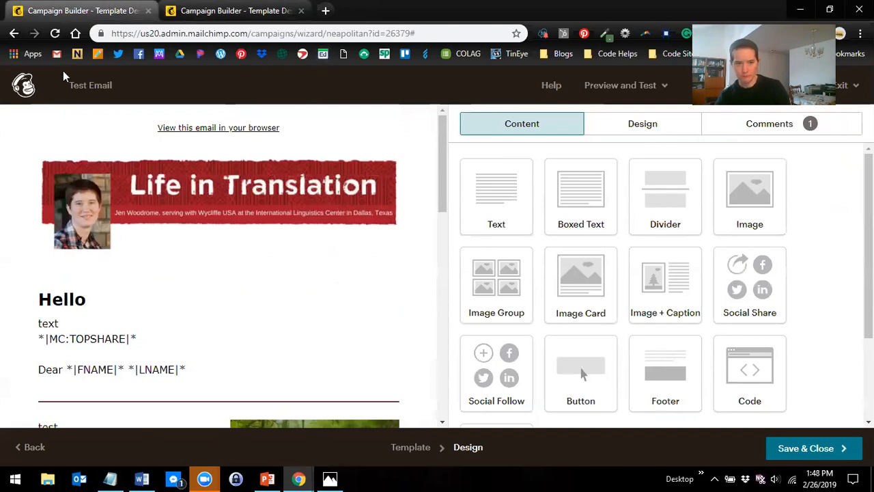
left_click(23, 85)
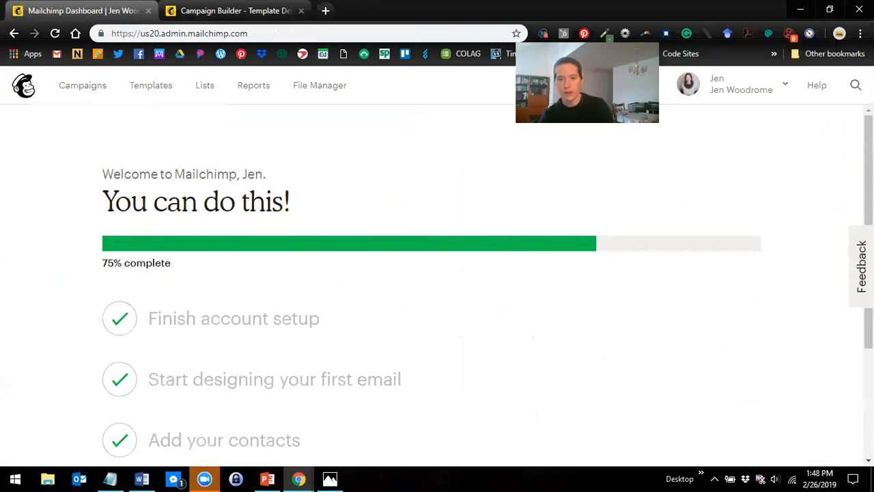
left_click(82, 85)
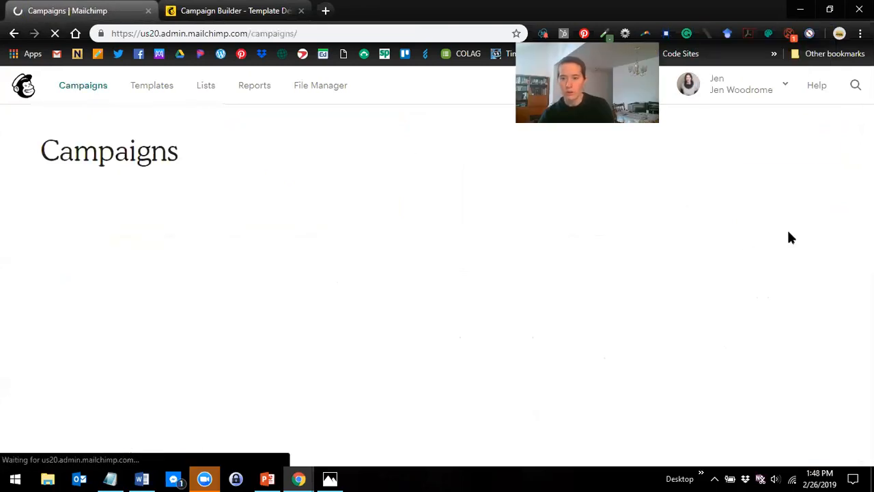
left_click(822, 279)
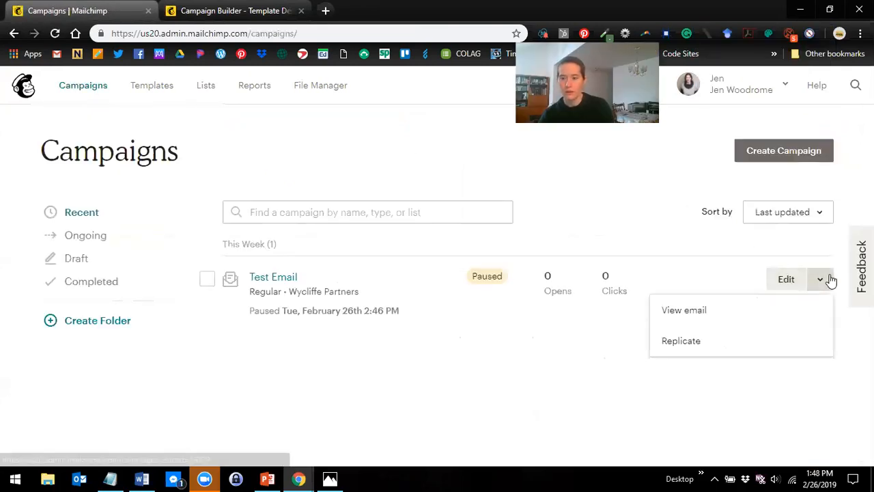
left_click(763, 315)
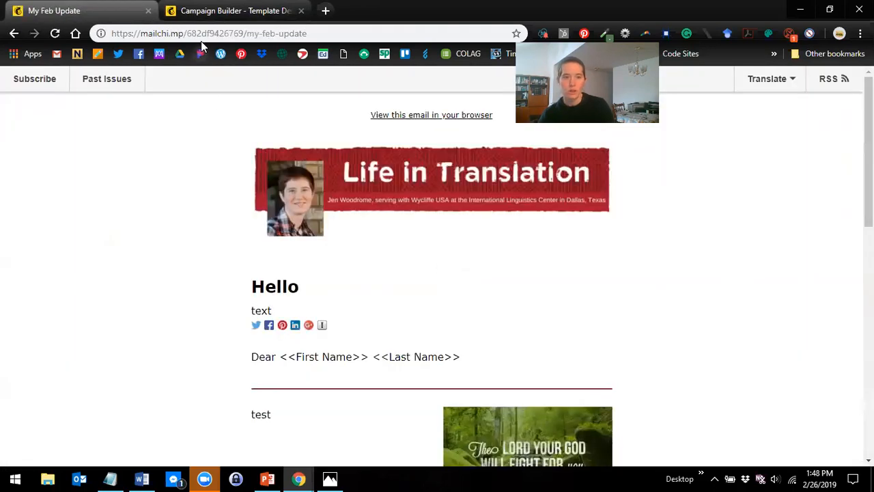
left_click(201, 39)
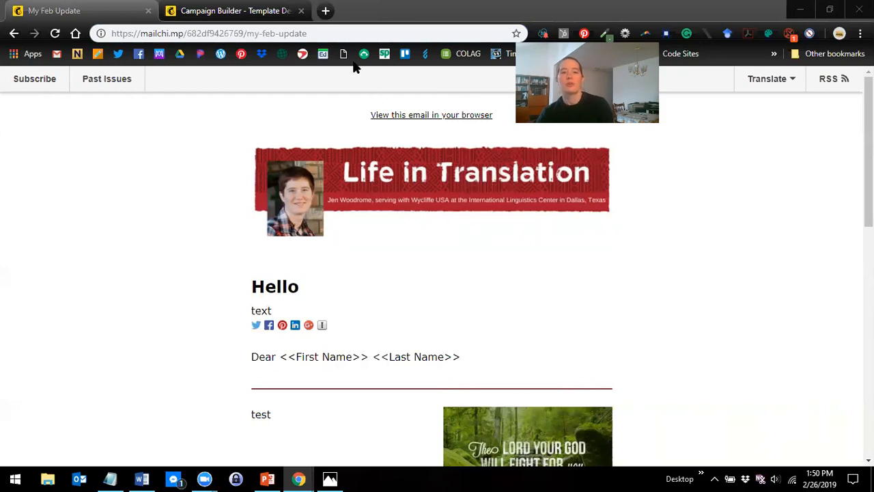
Step: Open youtube.com in a new browser tab
left_click(336, 30)
key("ctrl+t")
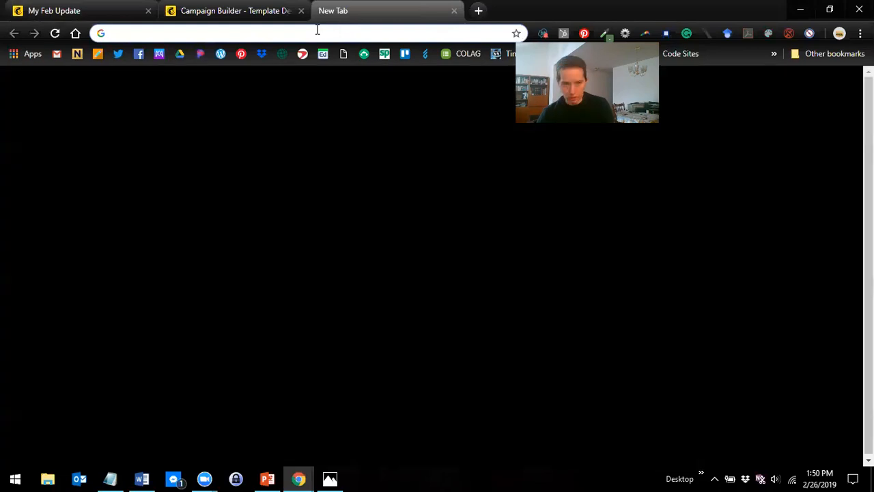
type("YOUT")
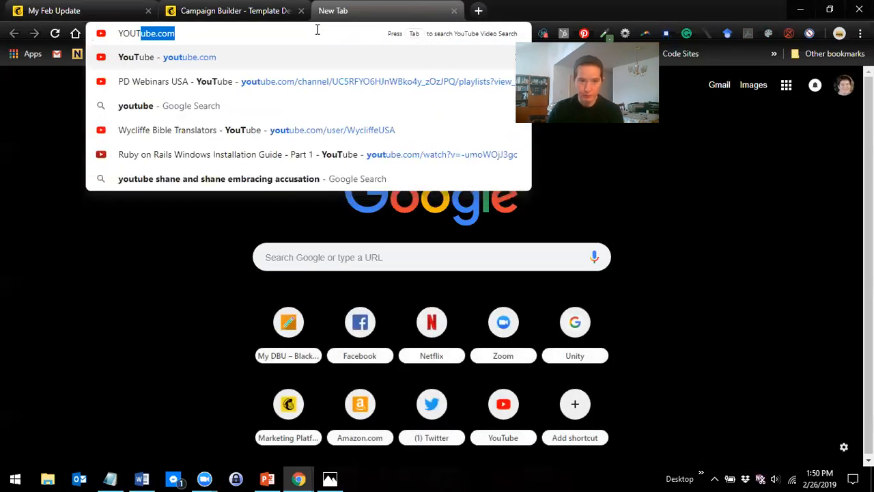
key("BackSpace")
key("BackSpace")
key("BackSpace")
key("BackSpace")
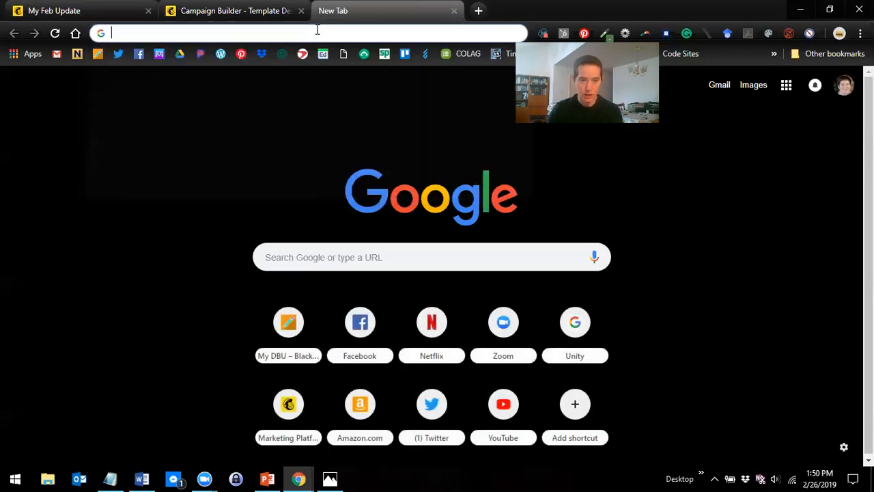
type("youtube.com")
key("Return")
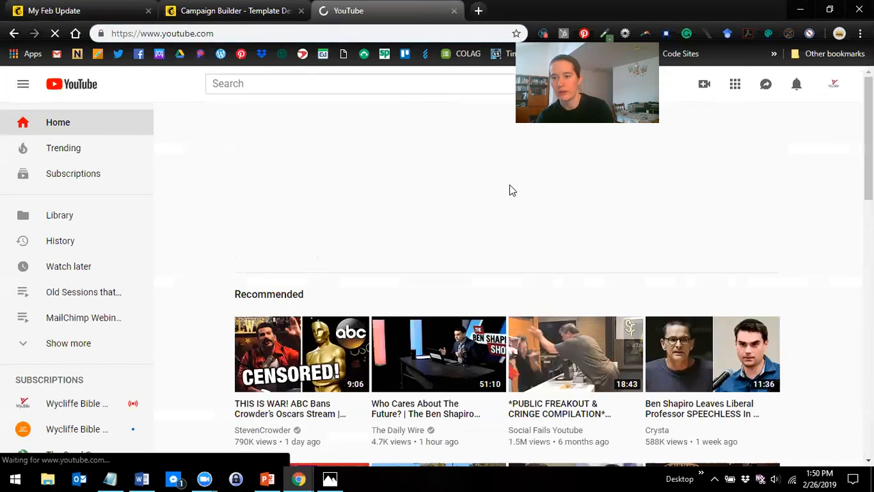
Step: Go to the signed-in account's PD Webinars USA channel on YouTube and look through its created playlists
left_click(834, 83)
left_click(673, 132)
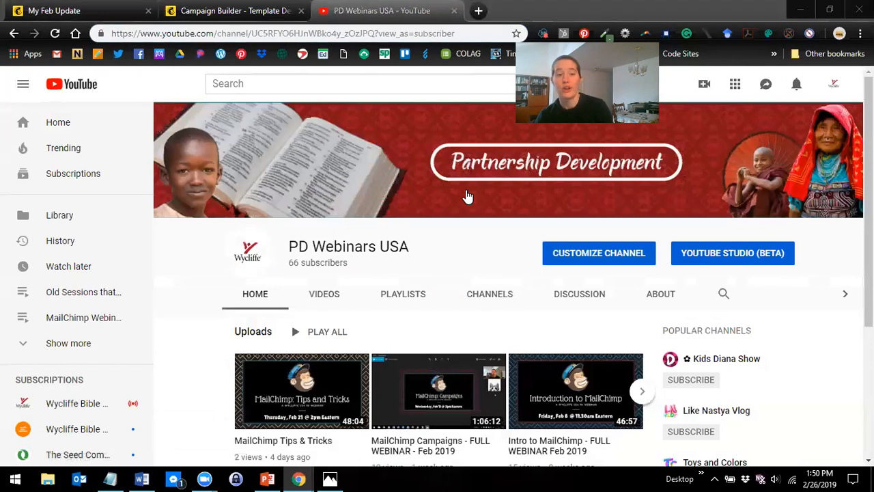
scroll(468, 196, "down", 1)
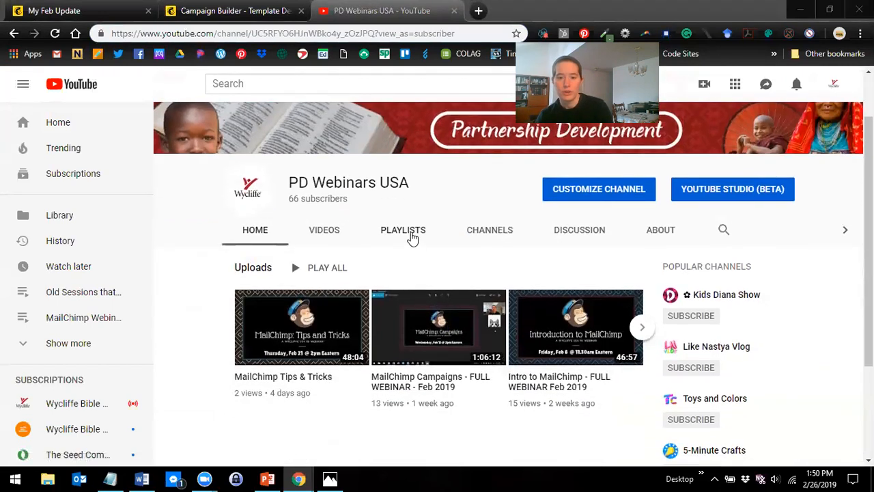
left_click(412, 235)
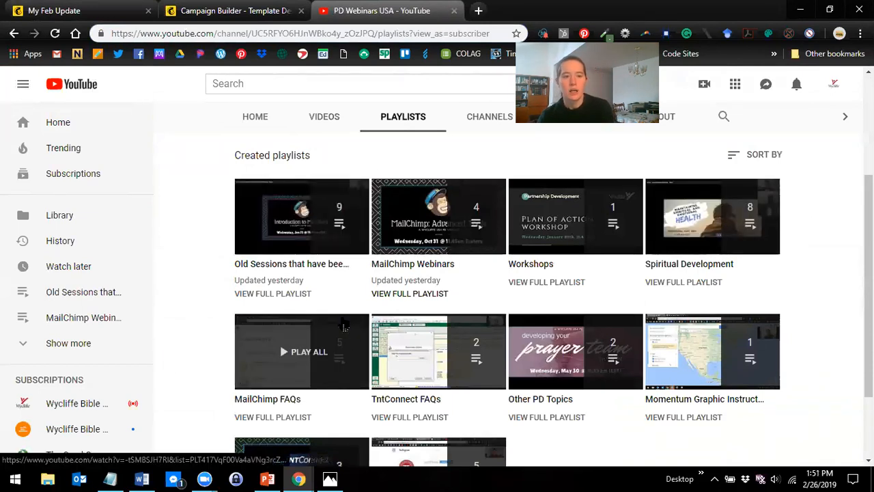
left_click(257, 129)
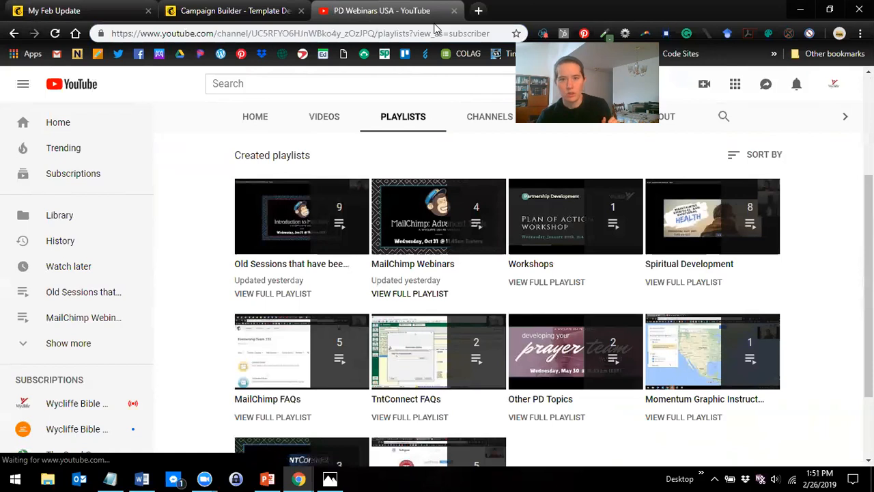
Step: Open the UNITY intranet home page in a new browser tab
left_click(480, 11)
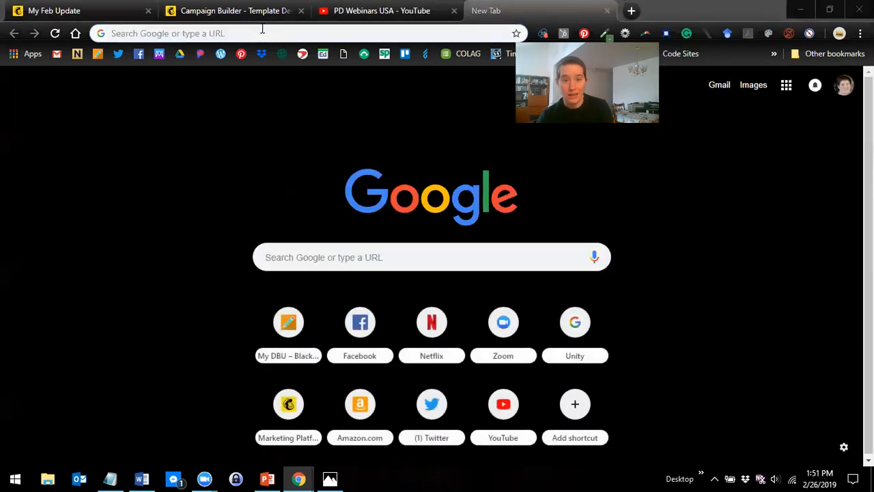
left_click(299, 33)
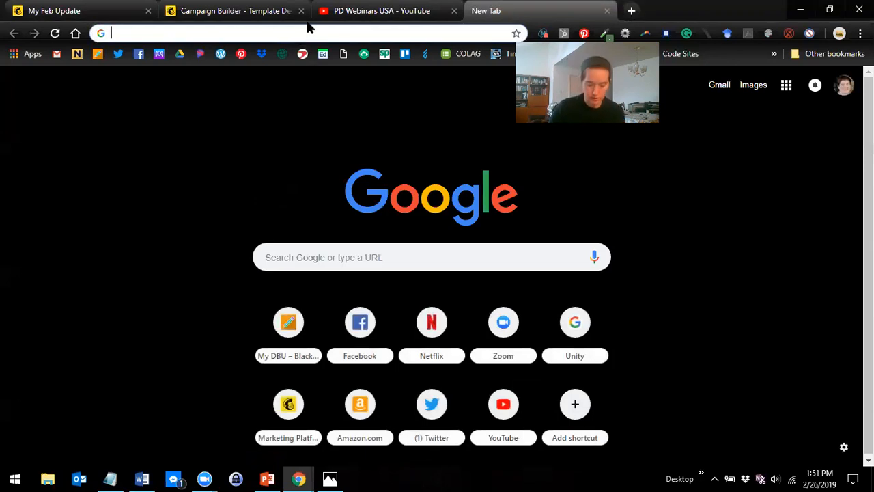
type("unit")
key("Return")
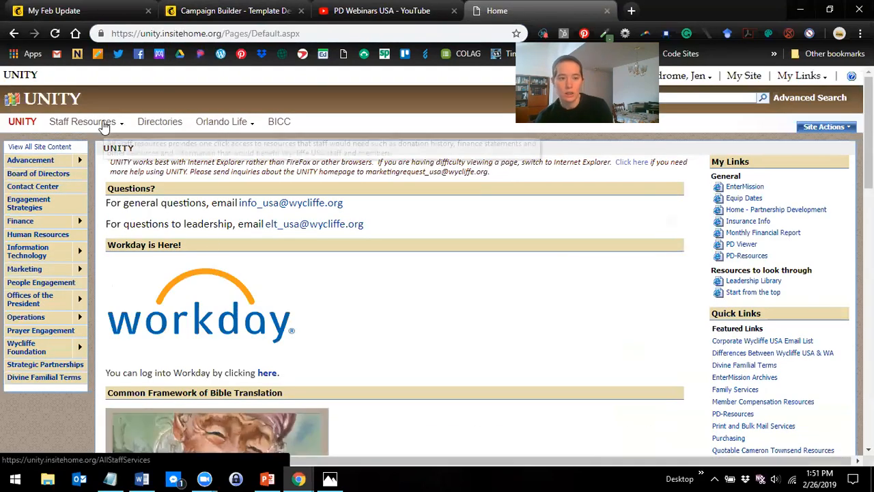
Step: Go to the PD-Resources staff page, enter its PD Training Videos section and open the Webinars page
mouse_move(106, 122)
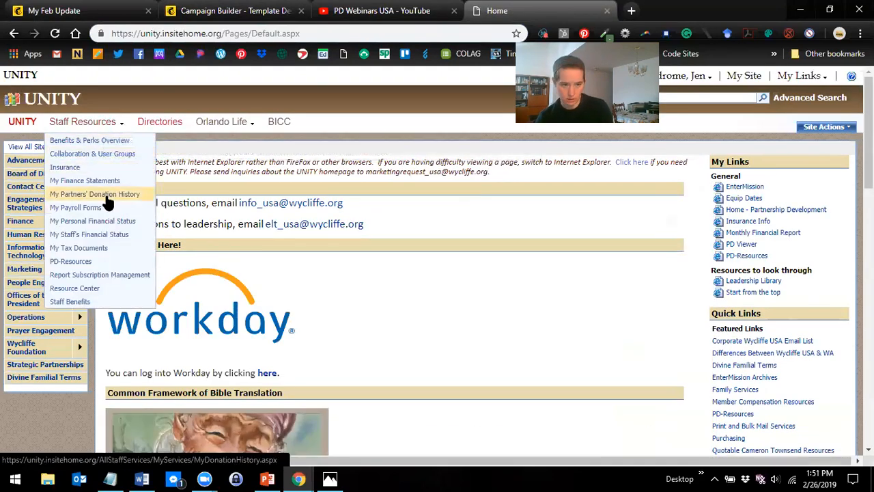
left_click(105, 262)
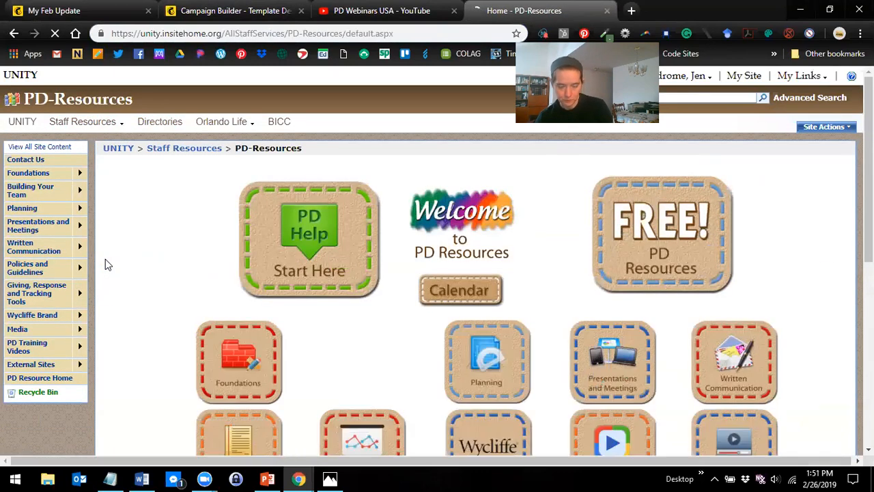
scroll(153, 278, "down", 1)
scroll(558, 181, "down", 2)
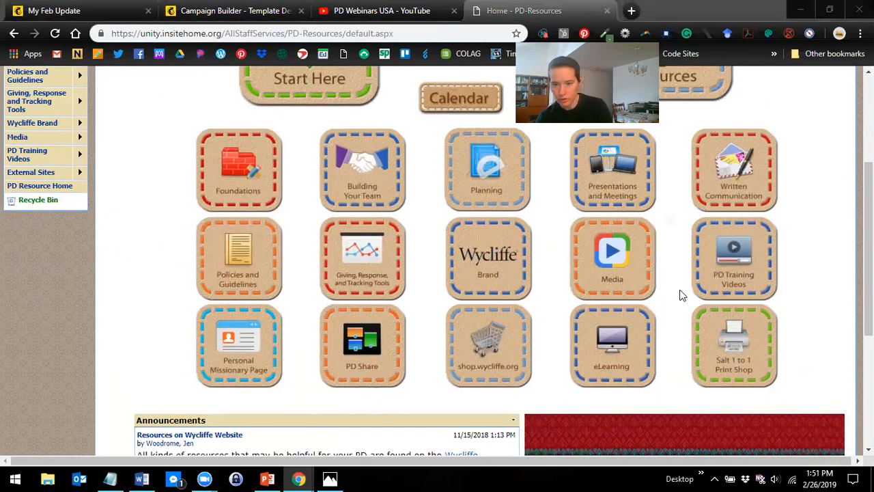
left_click(736, 257)
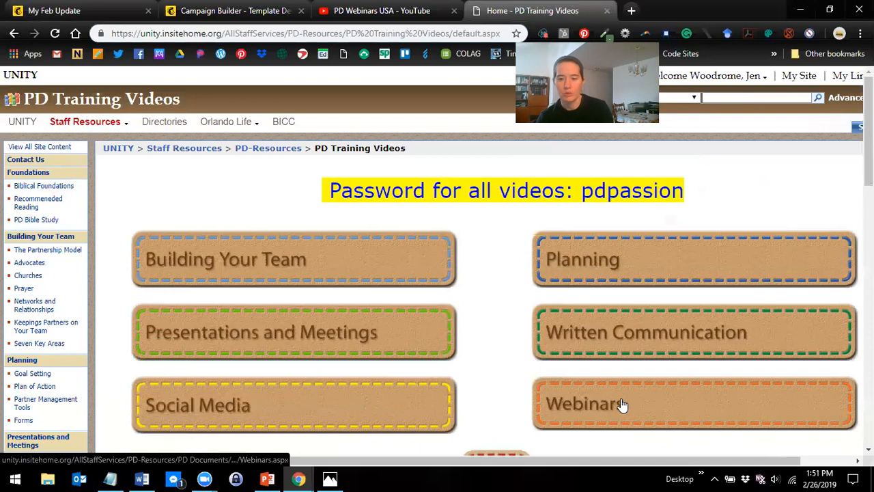
left_click(622, 405)
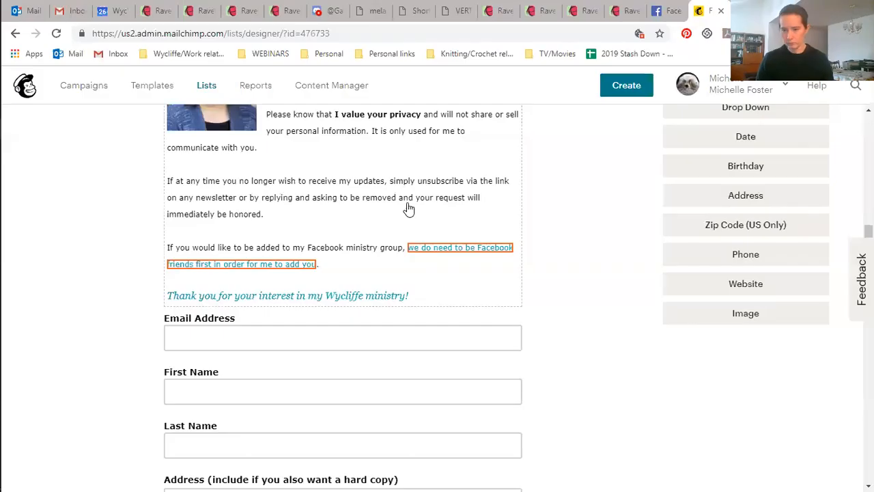
Step: Look through the newsletter mailing list signup form, from its welcome message to the address, subscription, location and preferred format fields
scroll(441, 251, "up", 2)
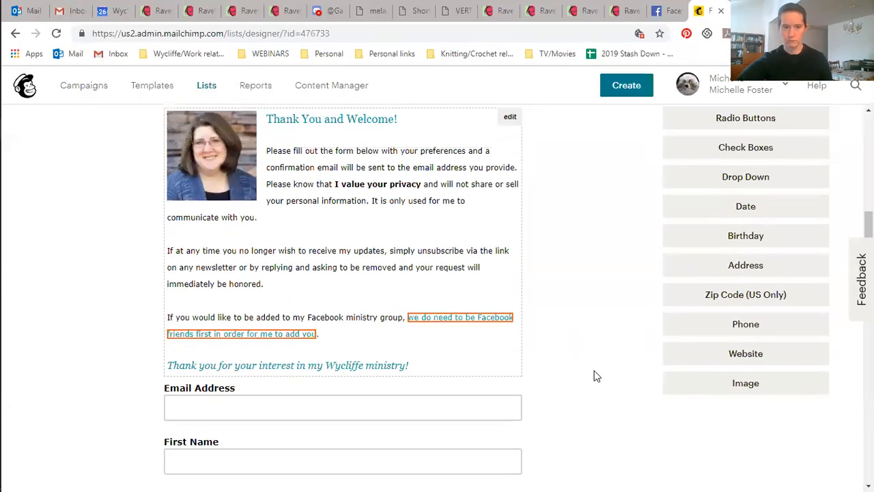
scroll(596, 374, "up", 2)
scroll(605, 360, "down", 1)
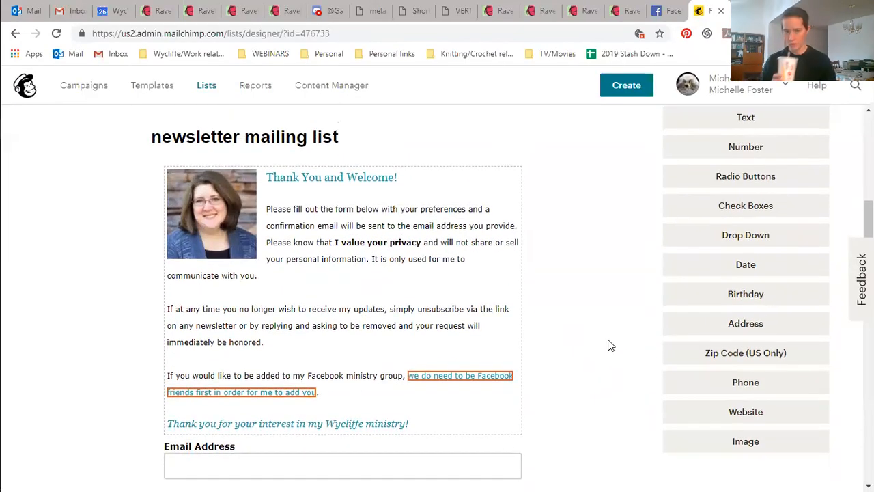
scroll(610, 341, "down", 2)
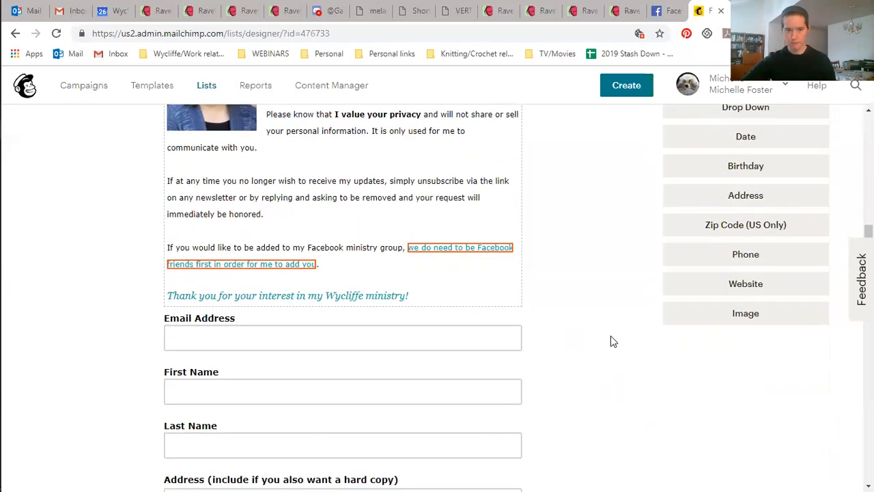
scroll(611, 341, "down", 1)
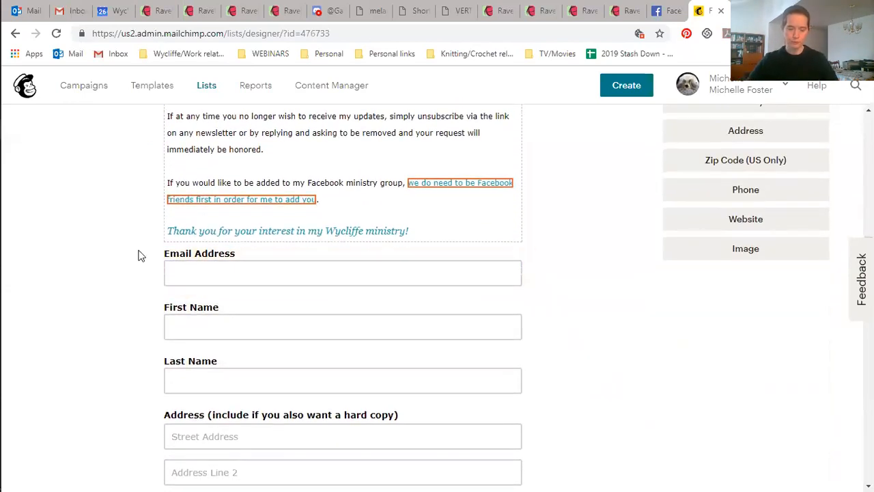
scroll(139, 254, "down", 2)
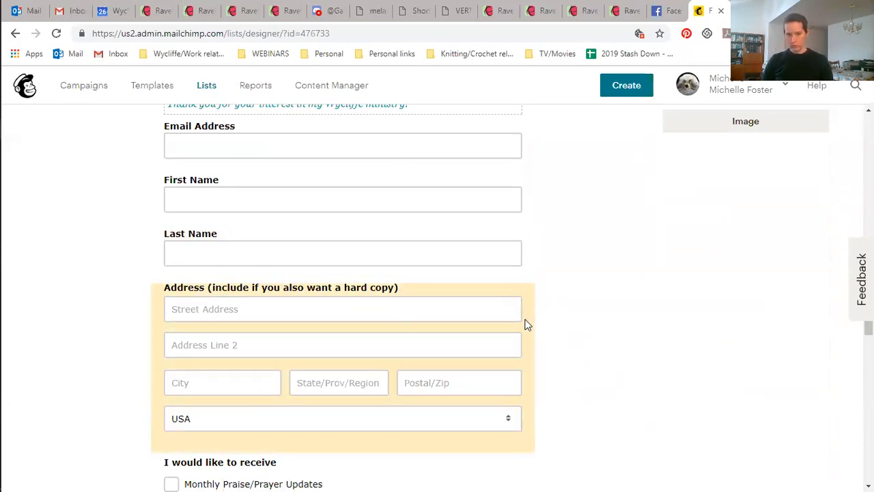
scroll(618, 349, "down", 3)
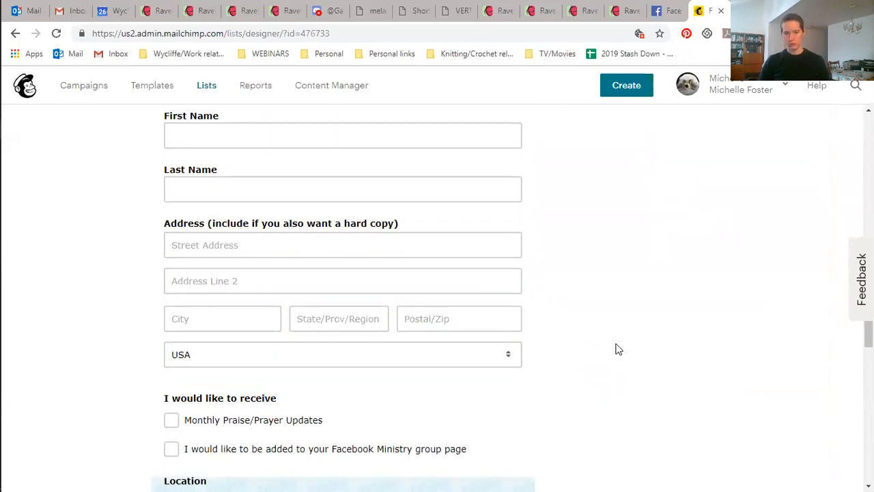
scroll(618, 349, "down", 1)
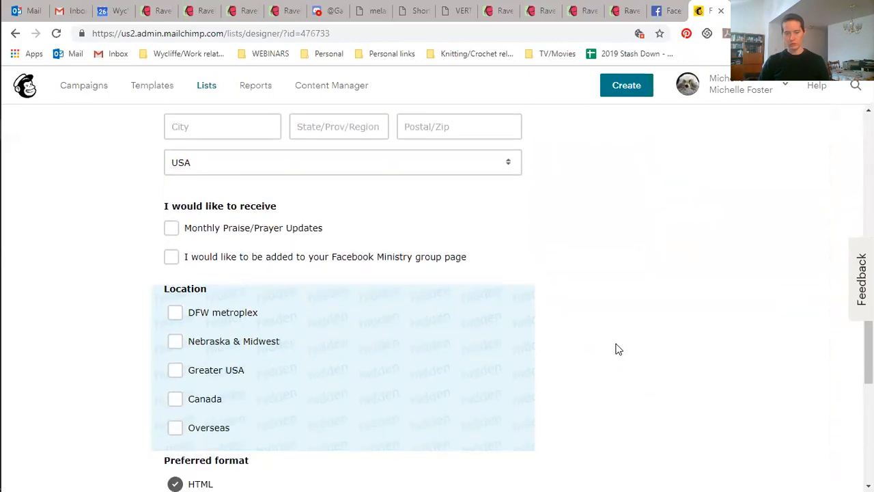
scroll(618, 349, "down", 1)
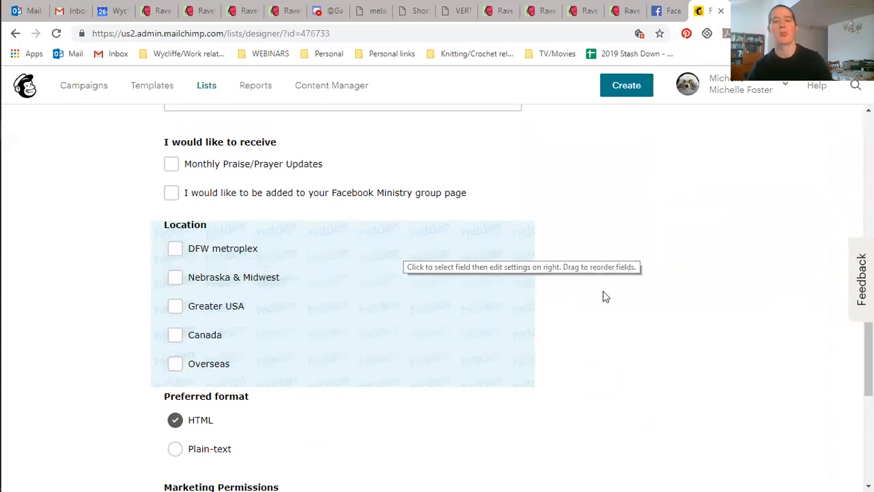
scroll(597, 331, "down", 2)
scroll(717, 182, "up", 2)
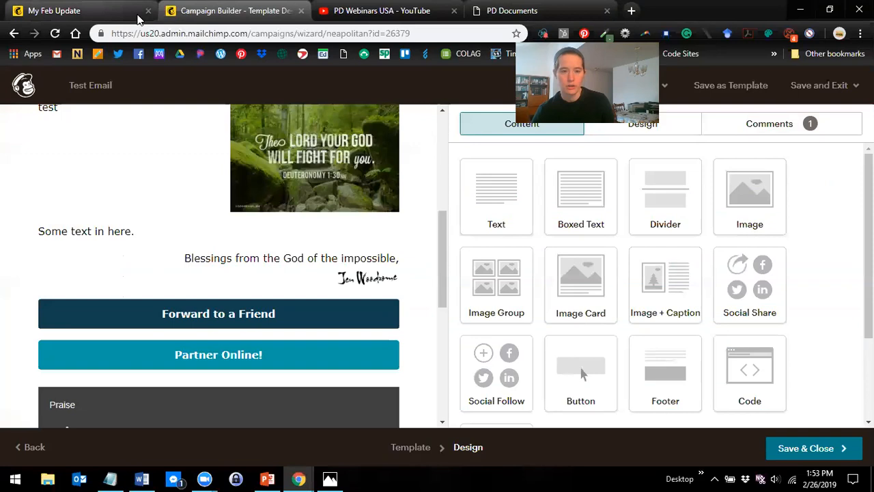
Step: Leave the Test Email campaign builder and open the Form builder for the Wycliffe Partners list's signup forms
scroll(225, 253, "up", 5)
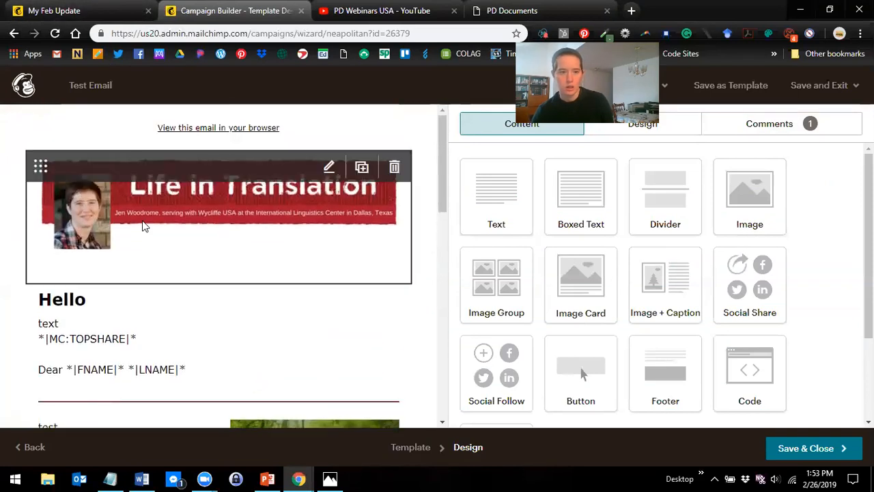
left_click(26, 86)
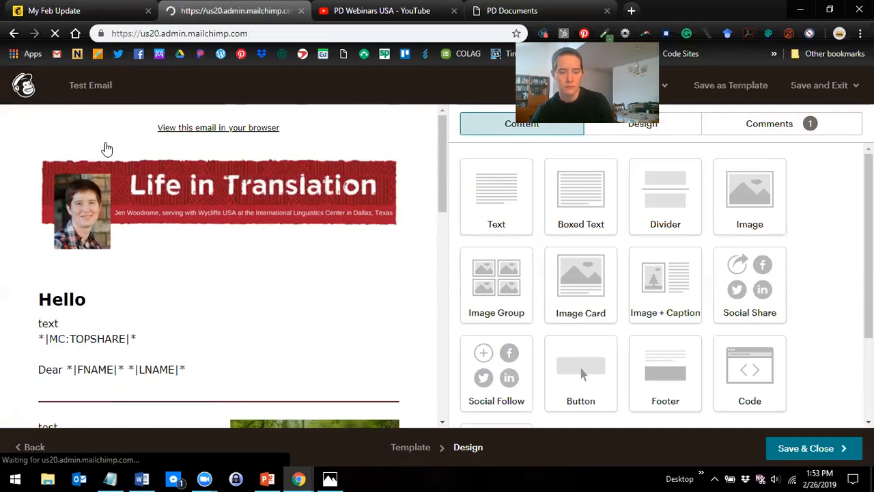
left_click(205, 86)
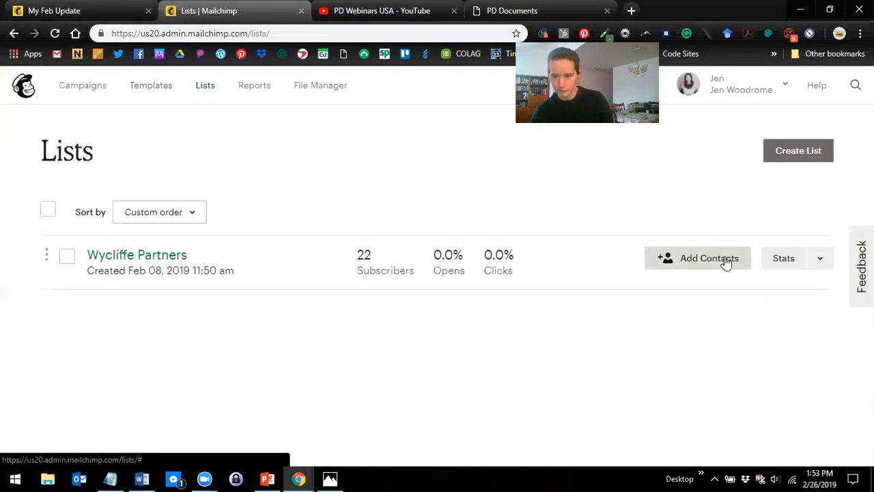
left_click(819, 262)
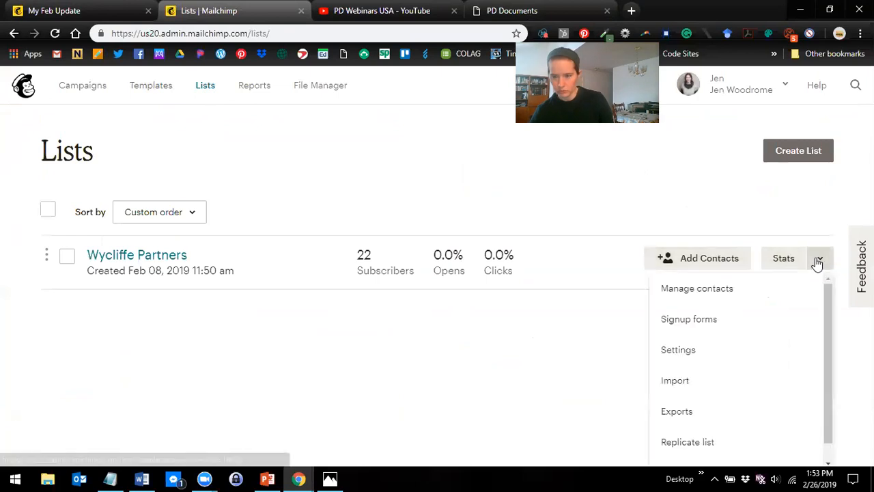
left_click(753, 319)
scroll(665, 301, "down", 1)
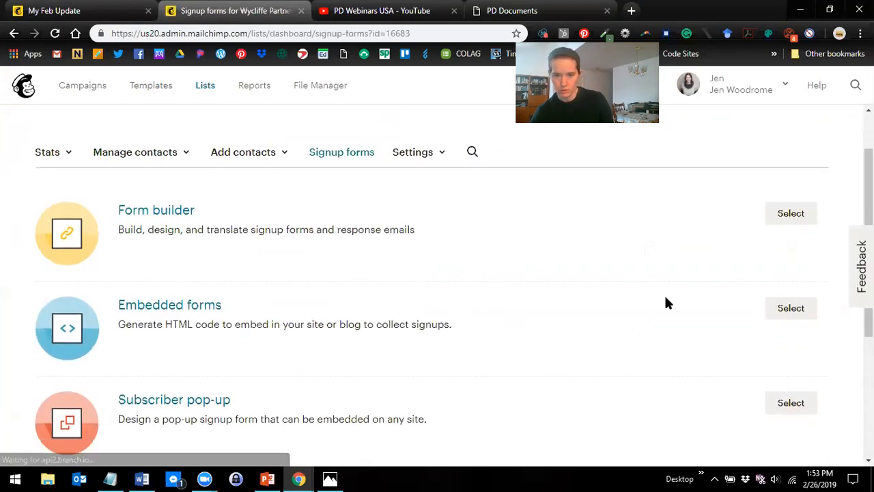
left_click(777, 214)
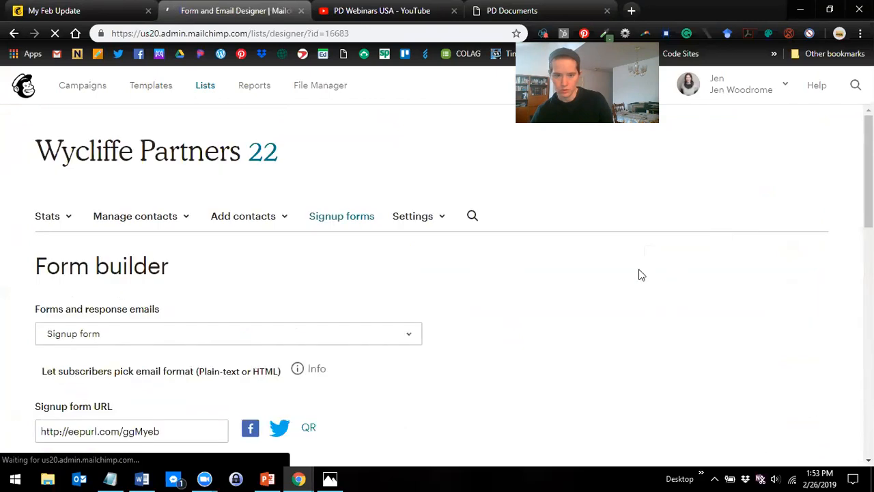
Step: Open the signup form's Wycliffe Partners header for editing and change its text color to black
scroll(471, 267, "down", 3)
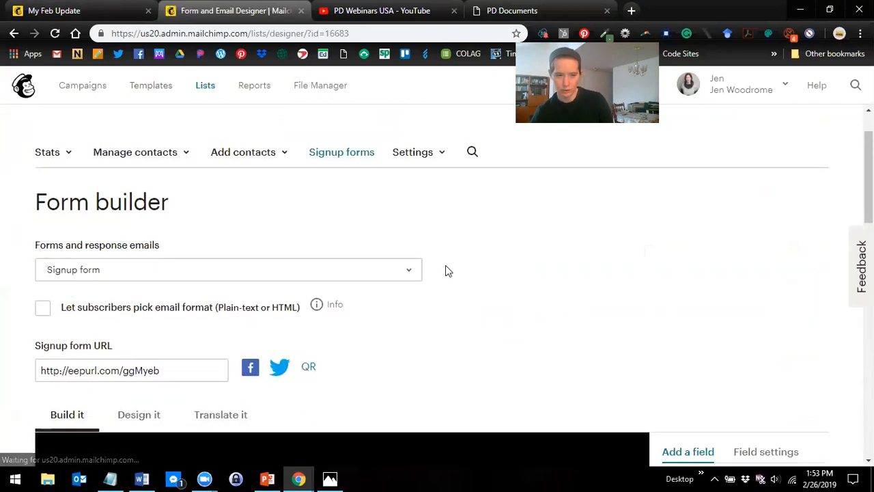
scroll(496, 272, "down", 2)
mouse_move(361, 249)
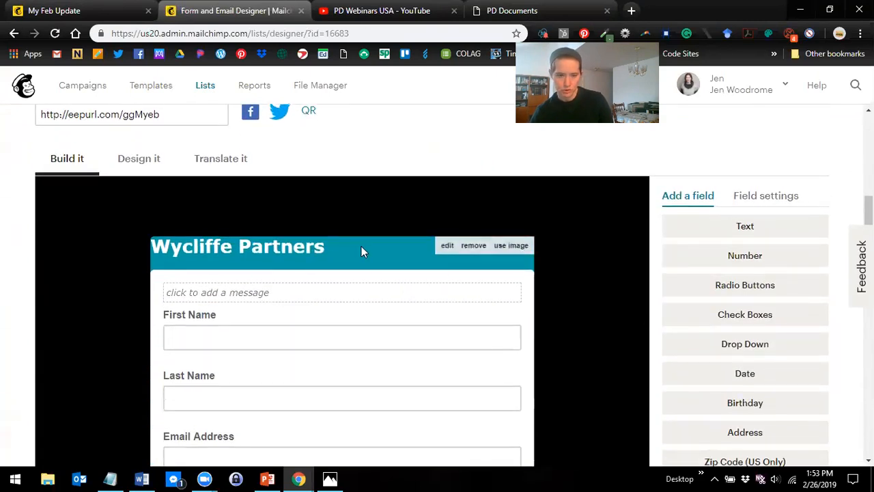
left_click(447, 246)
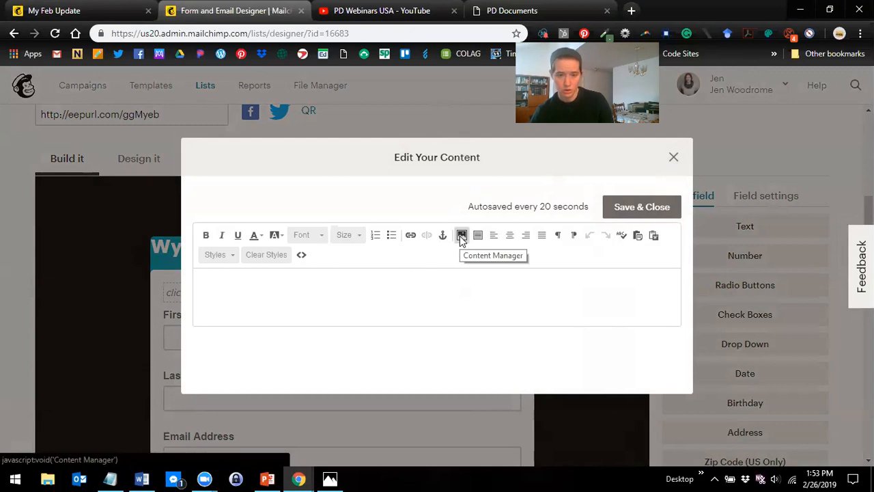
left_click_drag(400, 293, 167, 305)
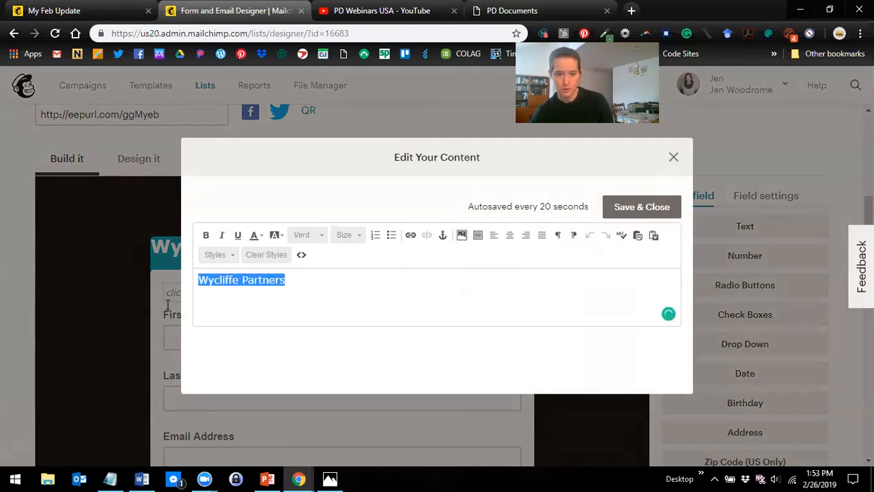
left_click(254, 239)
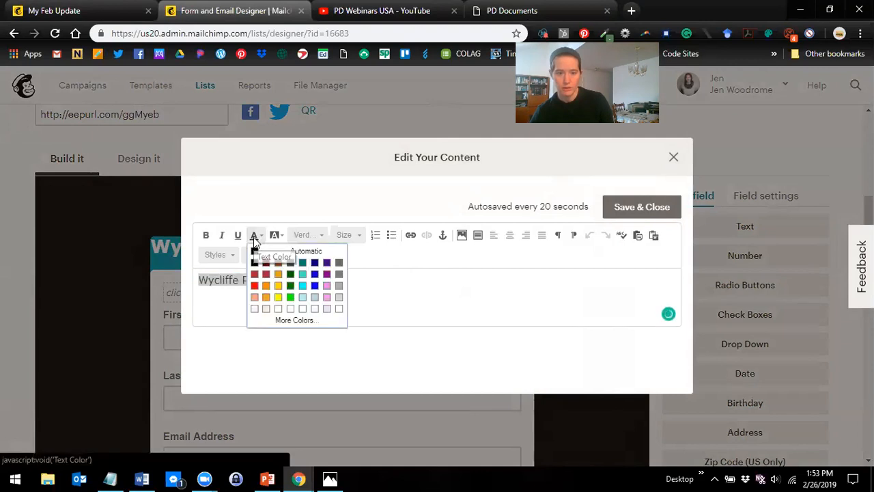
left_click(255, 265)
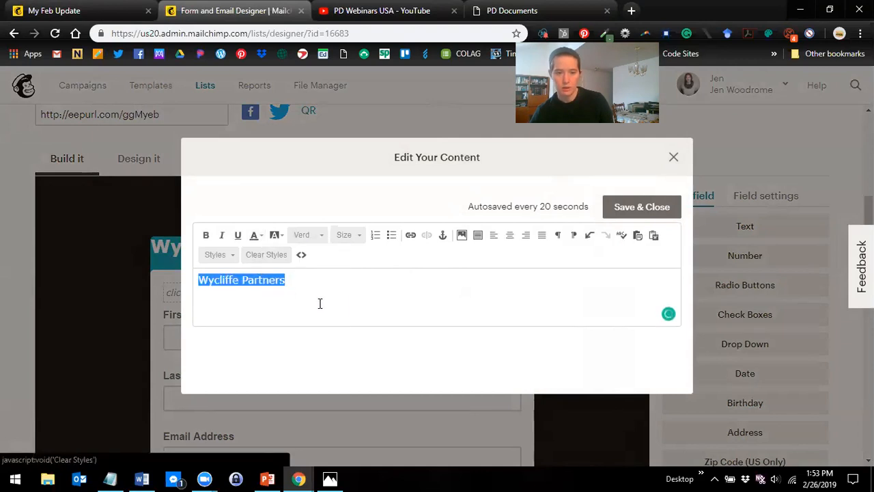
left_click(300, 281)
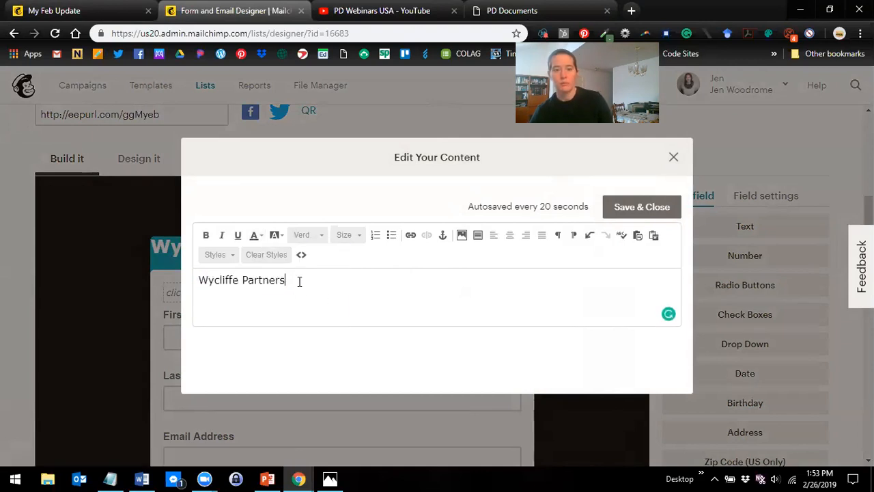
Step: Insert the otter image after the header text with a width of 100, keeping proportions, and save the header
left_click(461, 235)
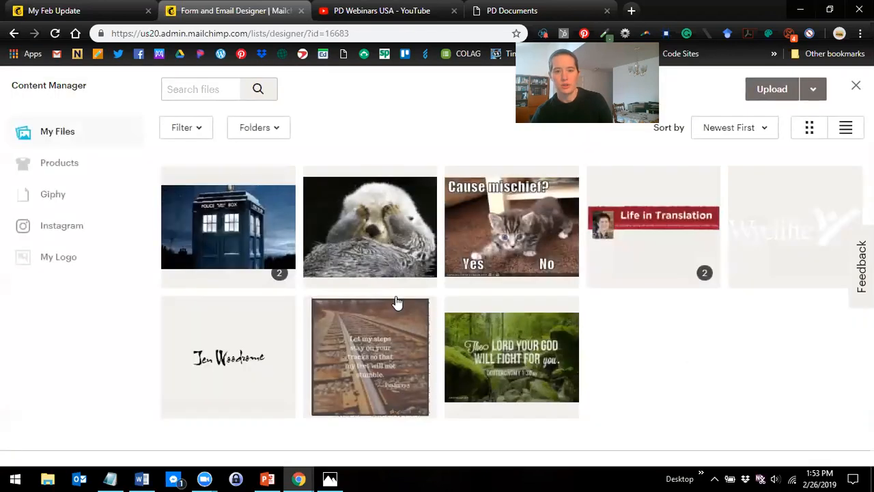
left_click(349, 225)
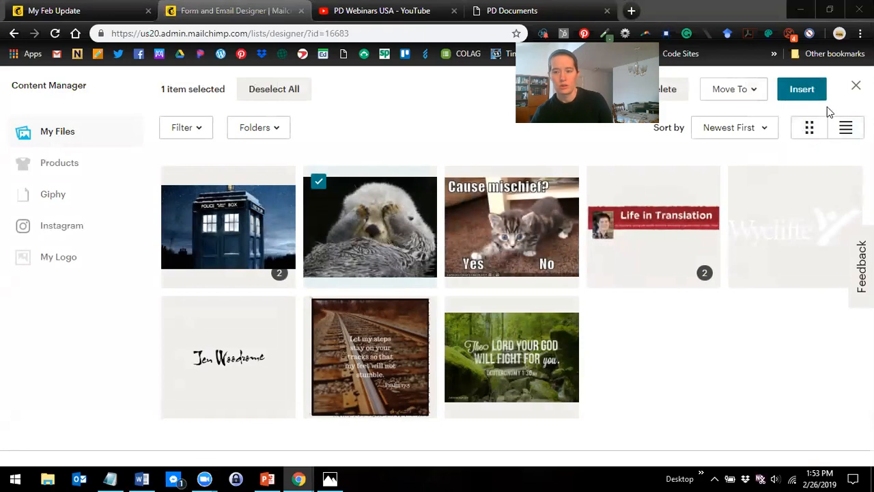
left_click(801, 89)
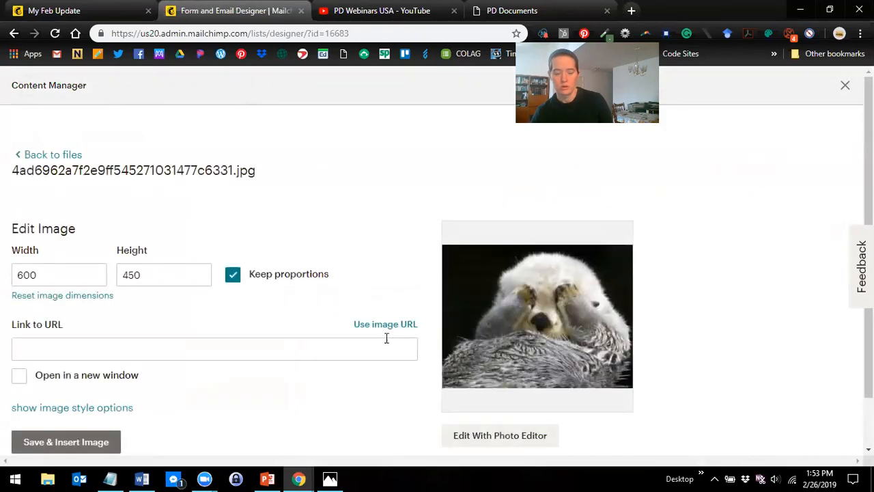
left_click(59, 274)
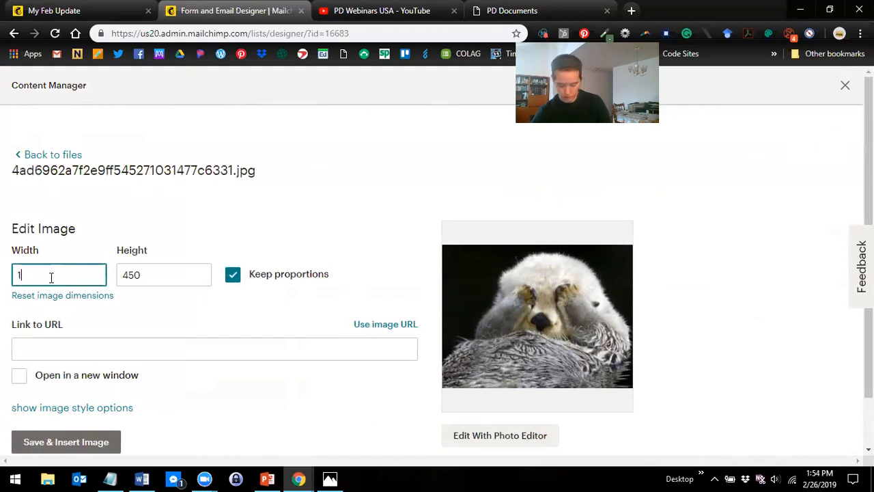
type("00")
left_click(58, 442)
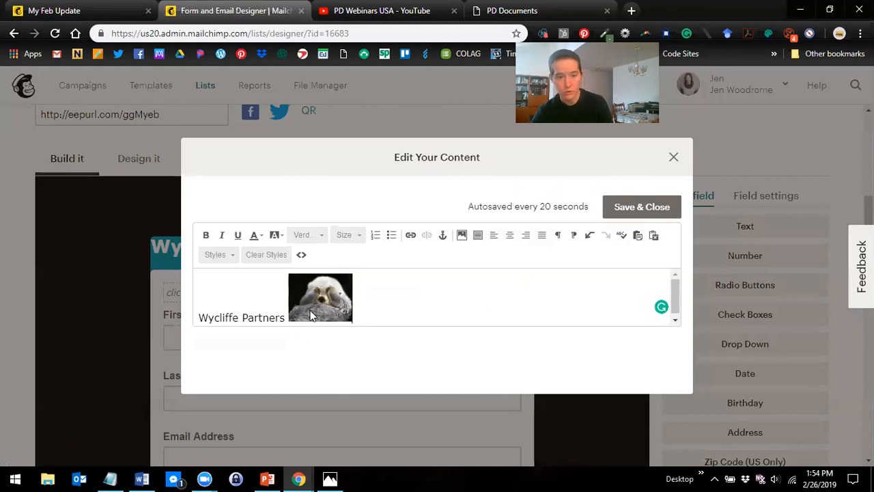
scroll(346, 307, "down", 1)
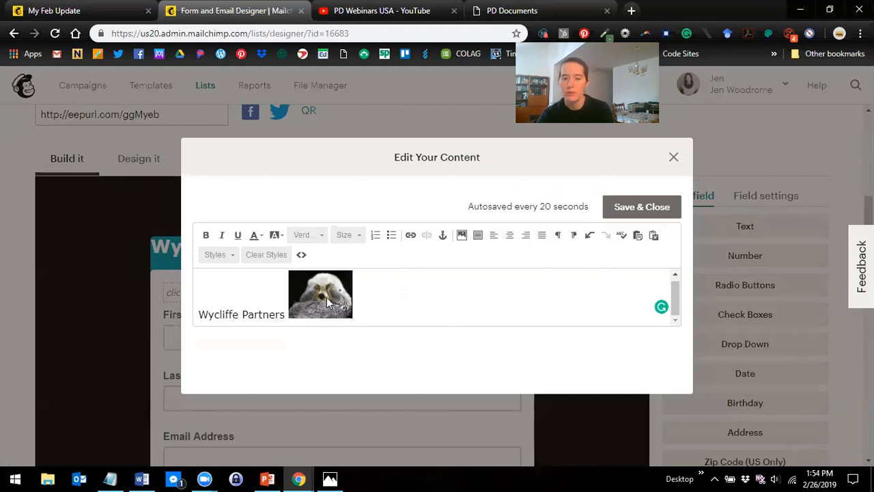
left_click(673, 210)
scroll(454, 345, "down", 1)
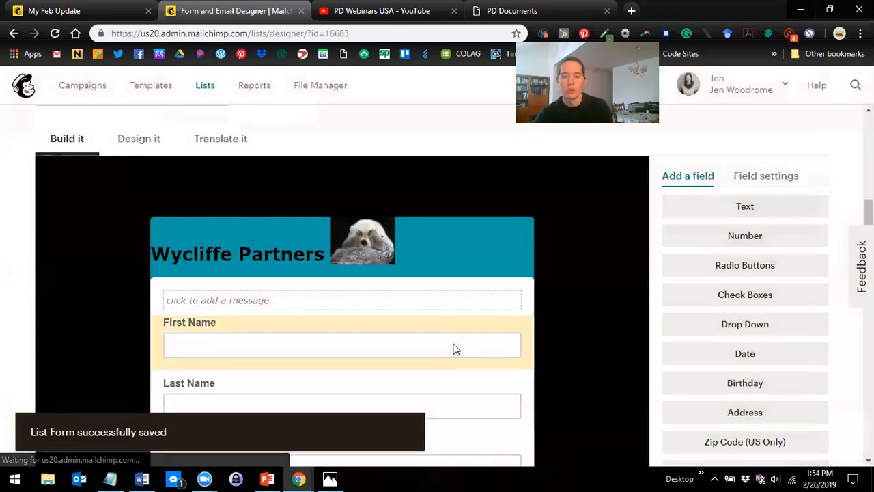